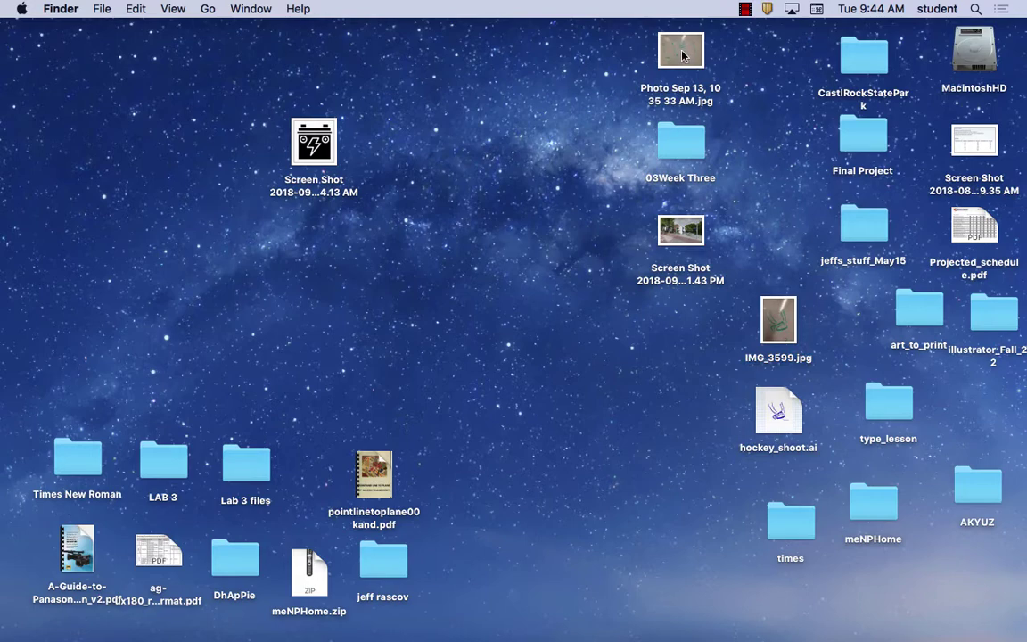
# Step: Open the desktop image "Photo Sep 13, 10 35 33 AM.jpg" in Adobe Photoshop CC 2018
pyautogui.rightClick(683, 50)
pyautogui.moveTo(713, 74)
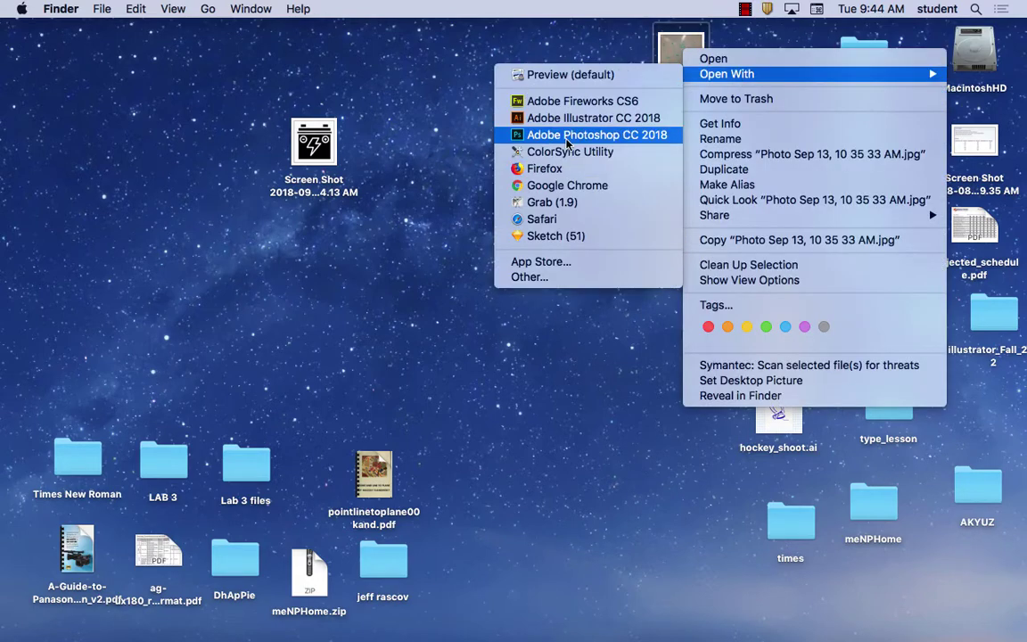
pyautogui.click(566, 135)
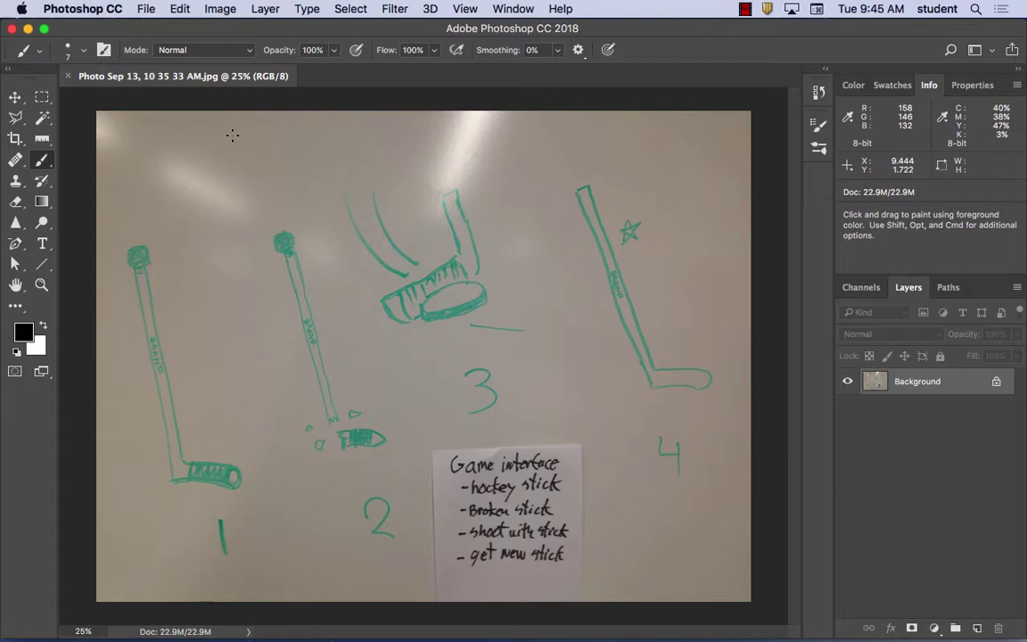
# Step: Start a Levels adjustment and set its white point by sampling the whiteboard background beside sketch 3
pyautogui.click(221, 8)
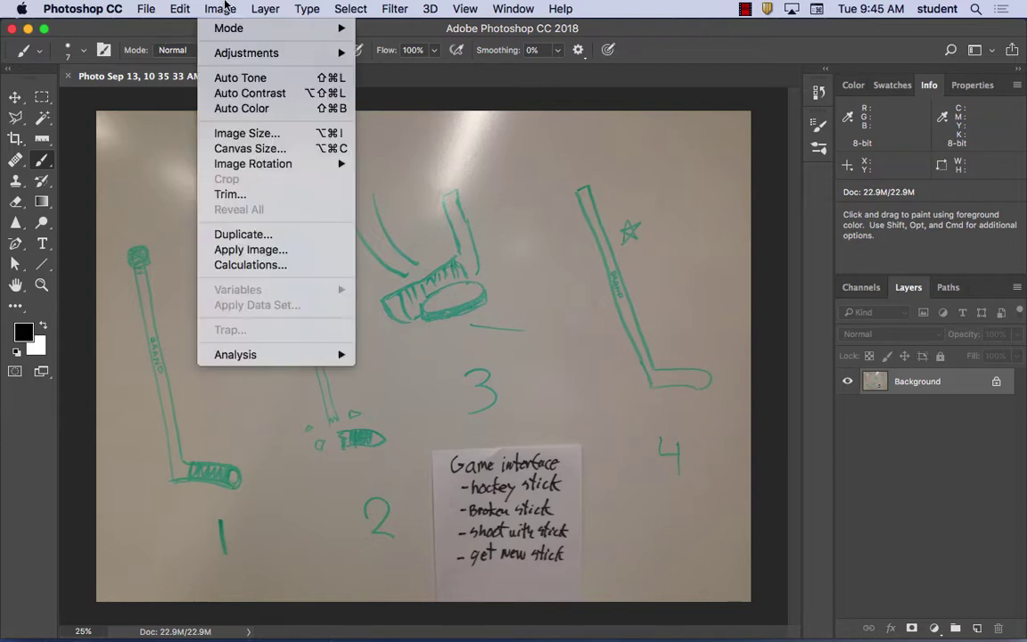
pyautogui.moveTo(215, 55)
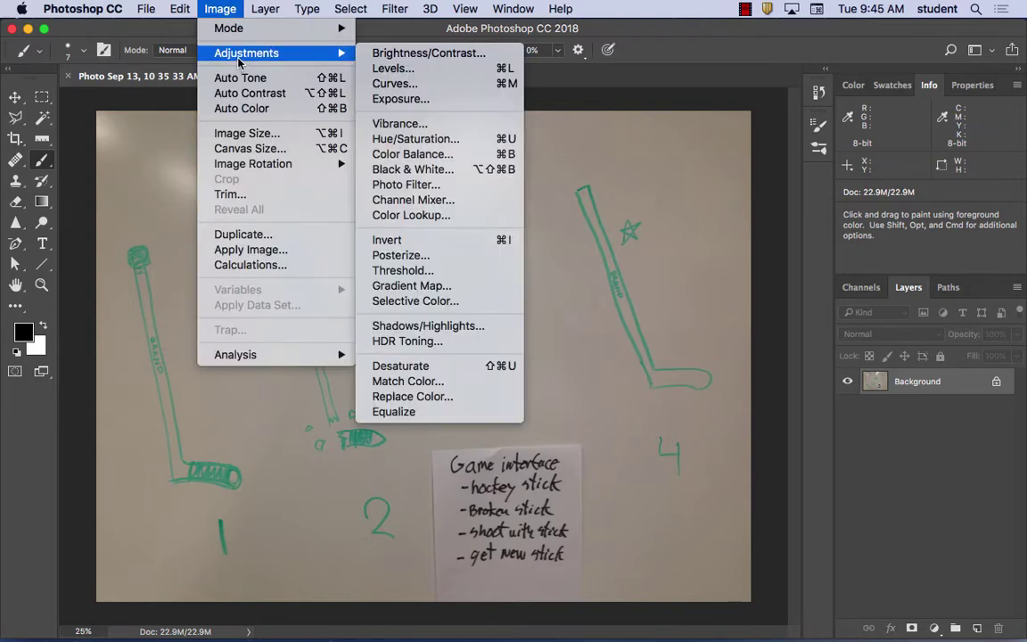
pyautogui.click(401, 71)
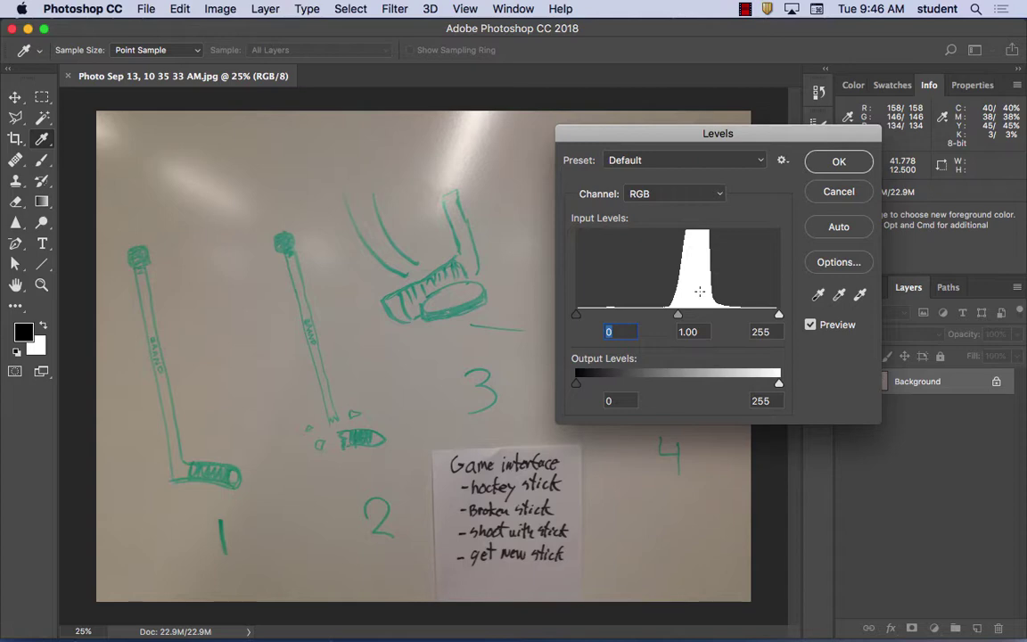
pyautogui.click(859, 294)
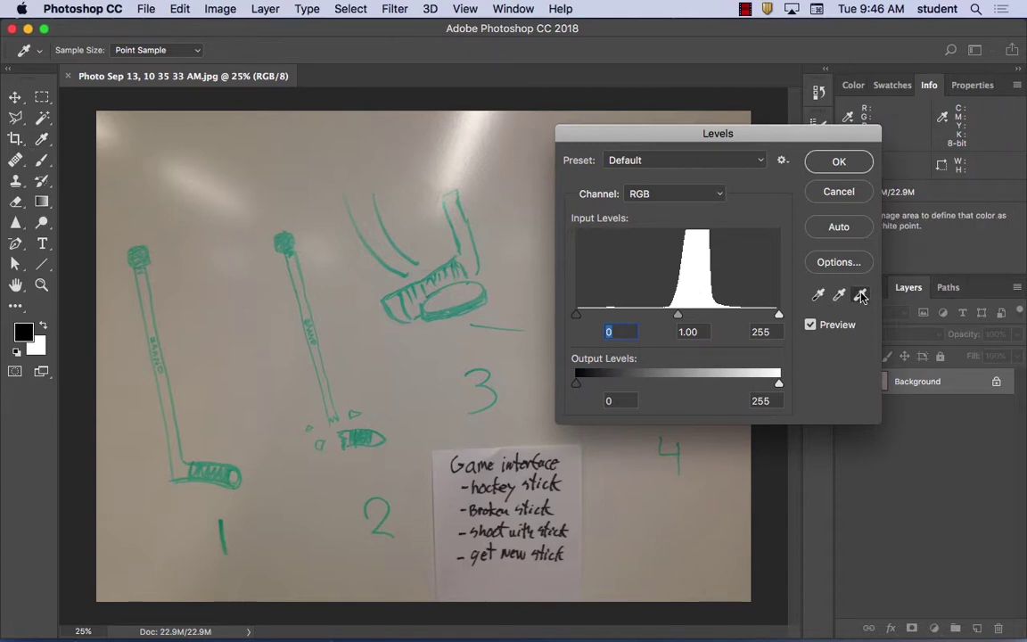
pyautogui.click(491, 233)
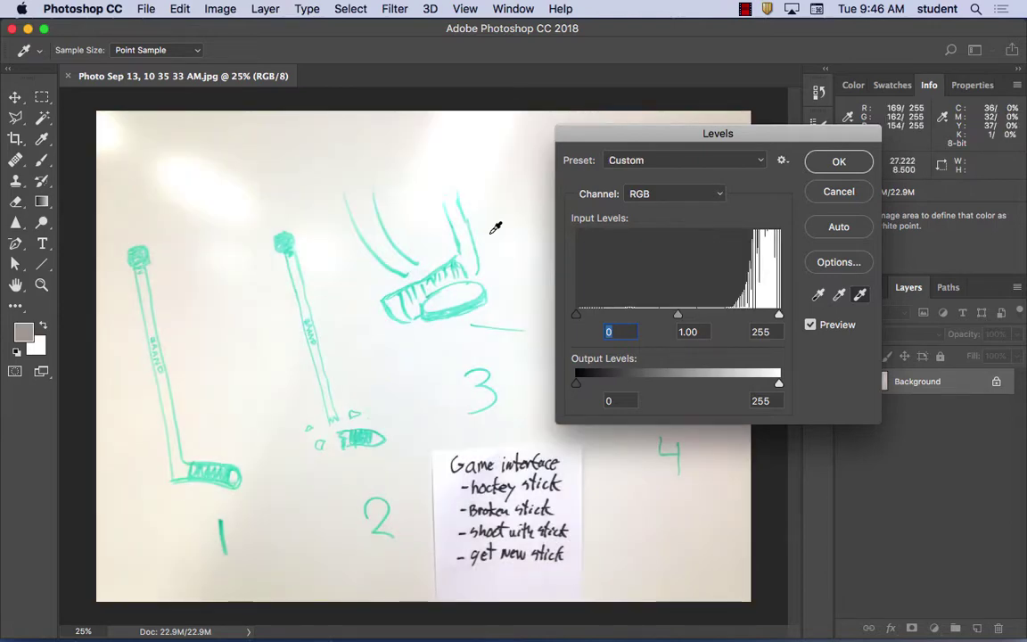
# Step: Try setting the Levels black point from the green marker in sketch 3, and replace it with the Auto correction
pyautogui.click(819, 295)
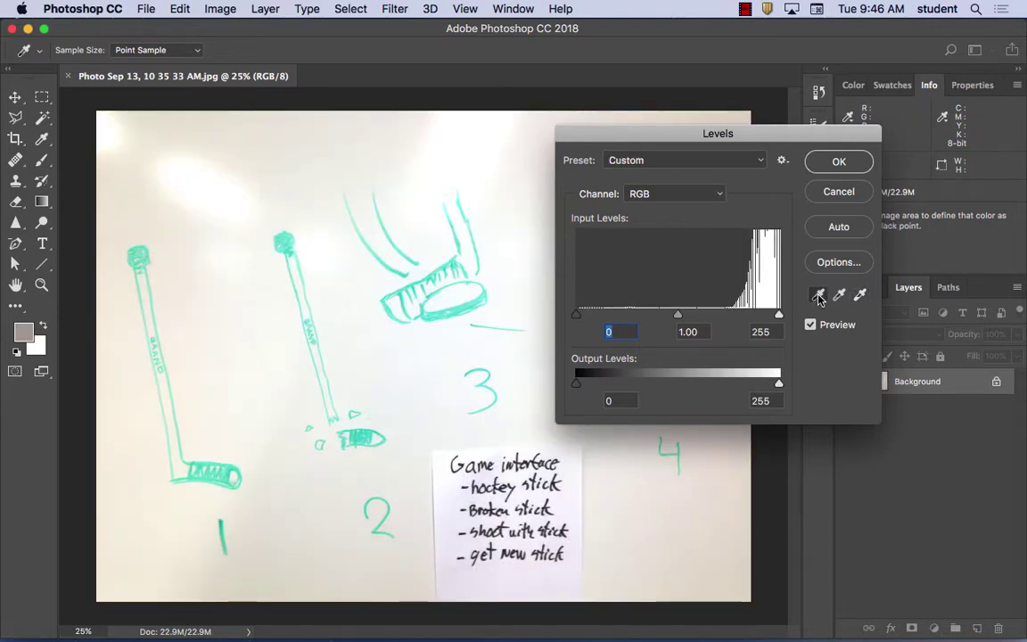
pyautogui.click(478, 298)
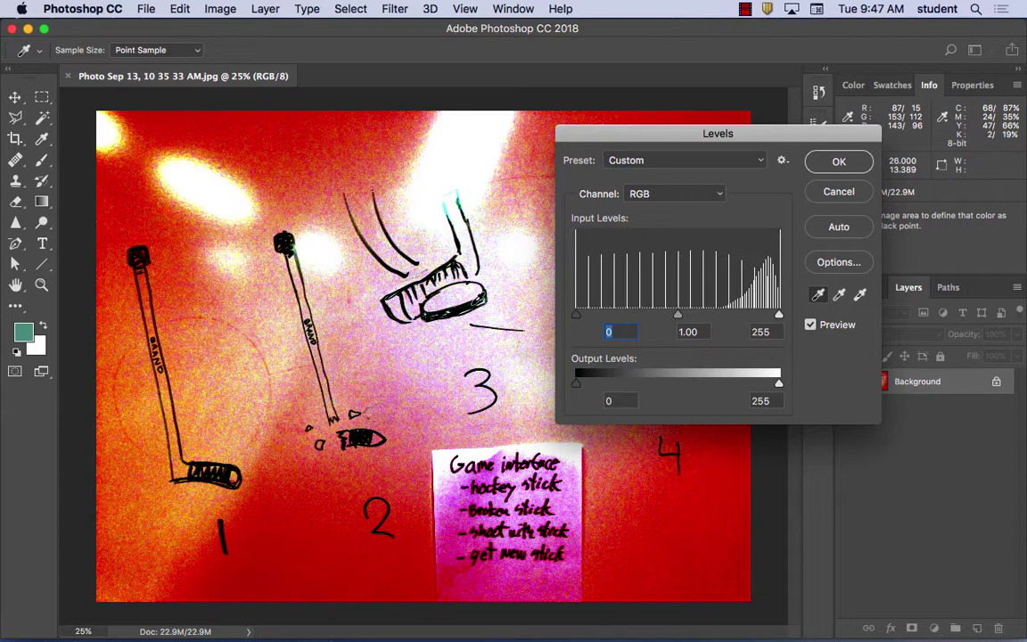
pyautogui.click(834, 264)
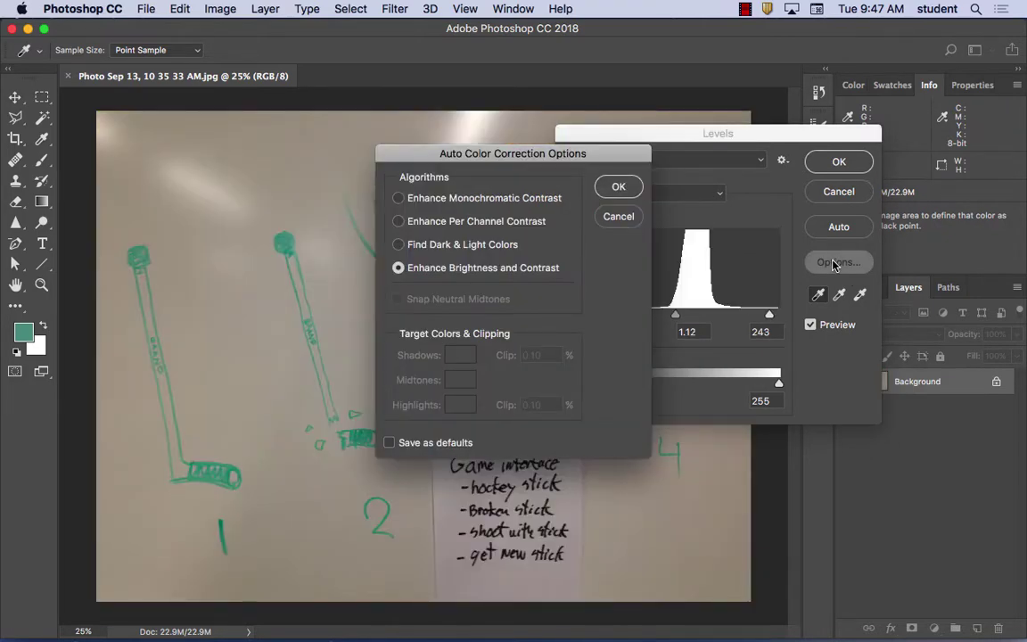
pyautogui.click(615, 218)
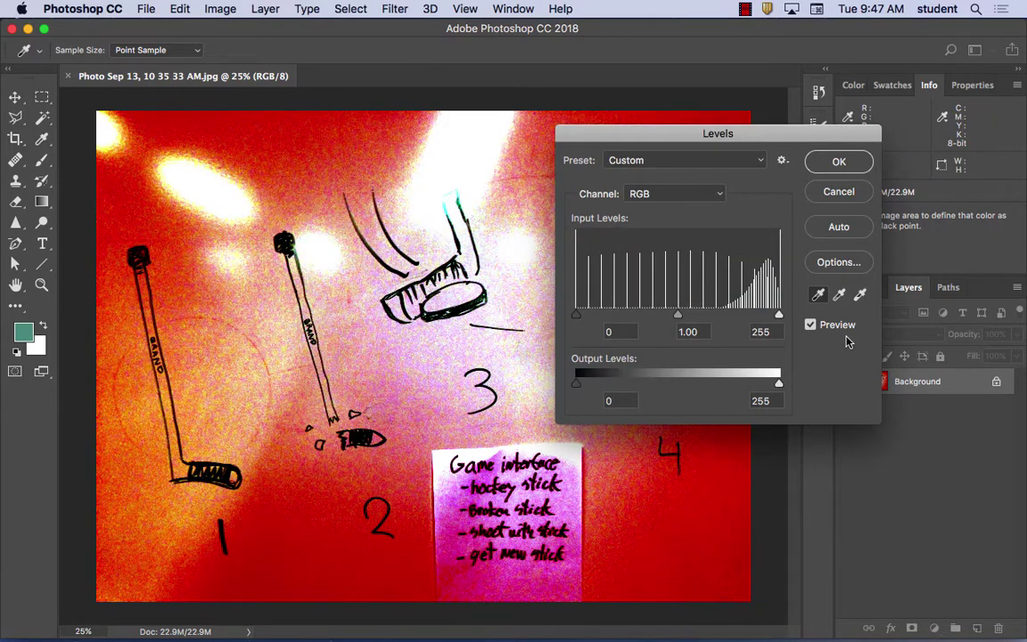
pyautogui.click(836, 230)
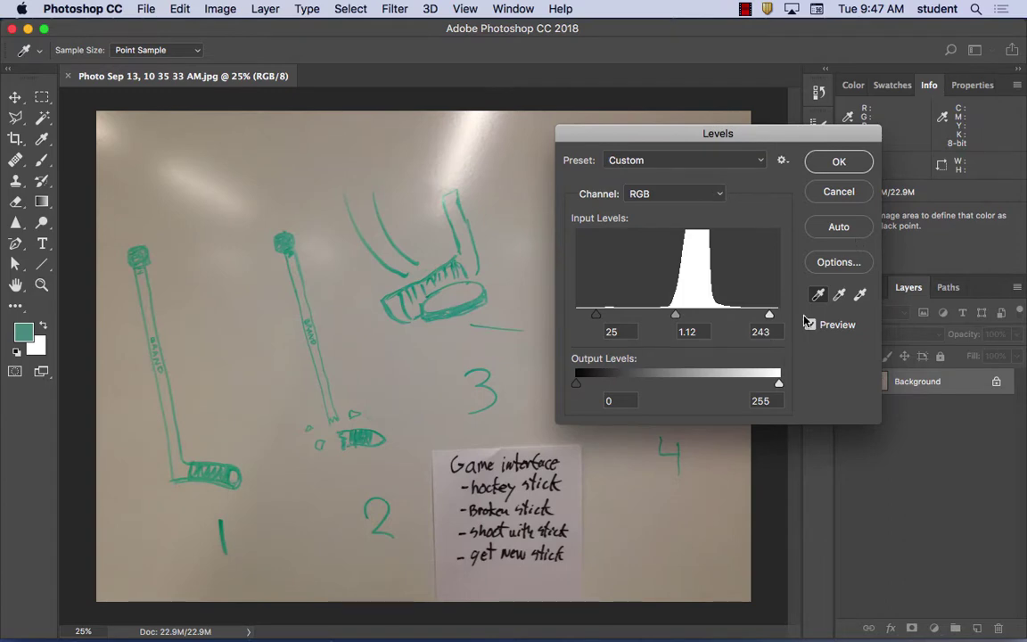
# Step: Sample the whiteboard beside sketch 3 as the Levels white point, set the shadow input level to 71 and adjust the midtones
pyautogui.click(861, 301)
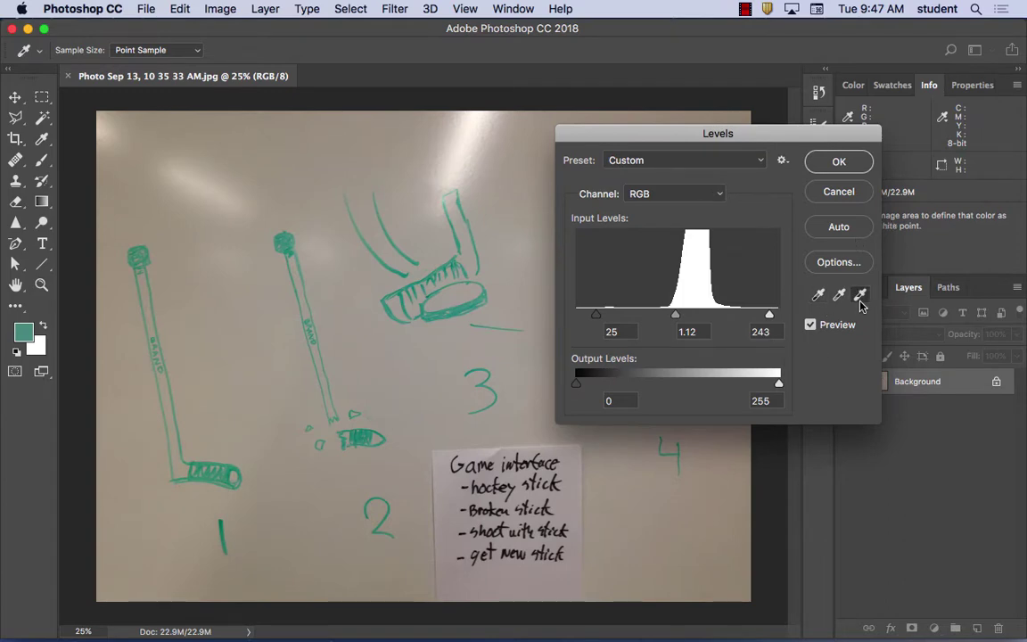
pyautogui.click(501, 256)
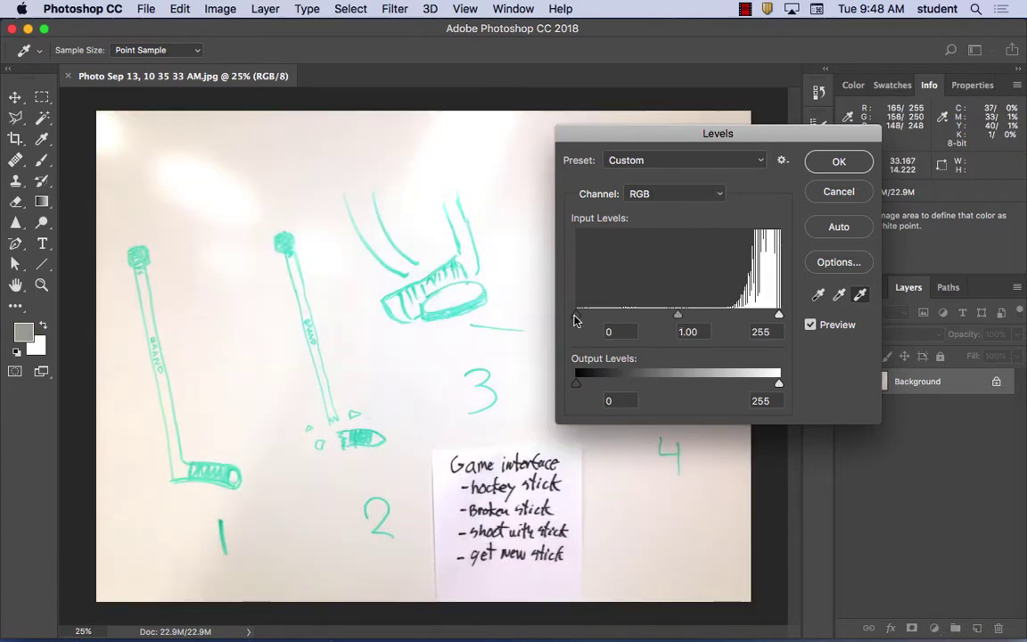
pyautogui.moveTo(575, 316); pyautogui.dragTo(632, 315)
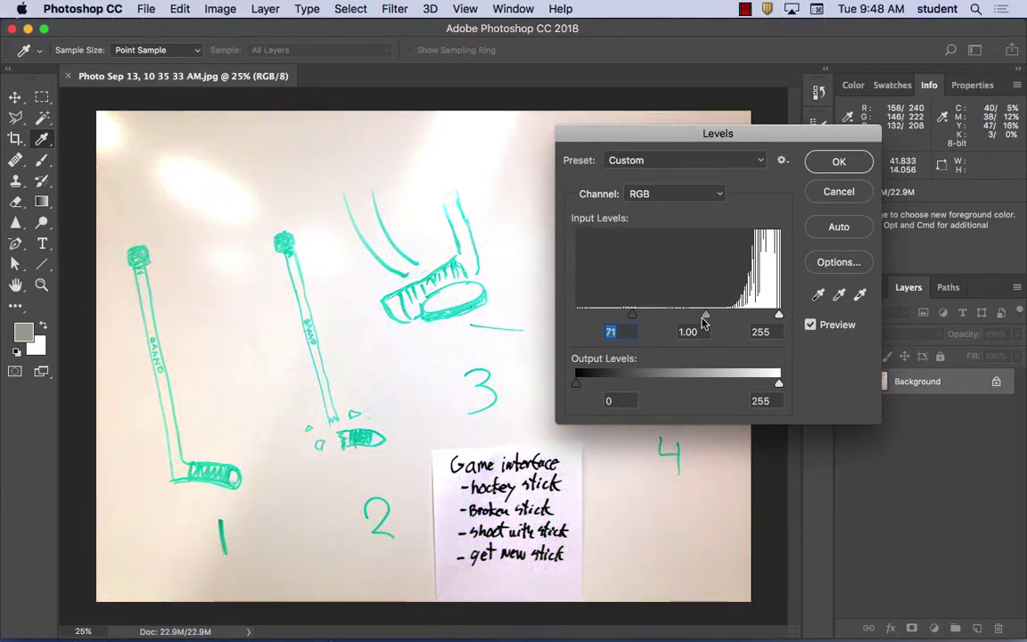
pyautogui.moveTo(703, 317); pyautogui.dragTo(681, 314)
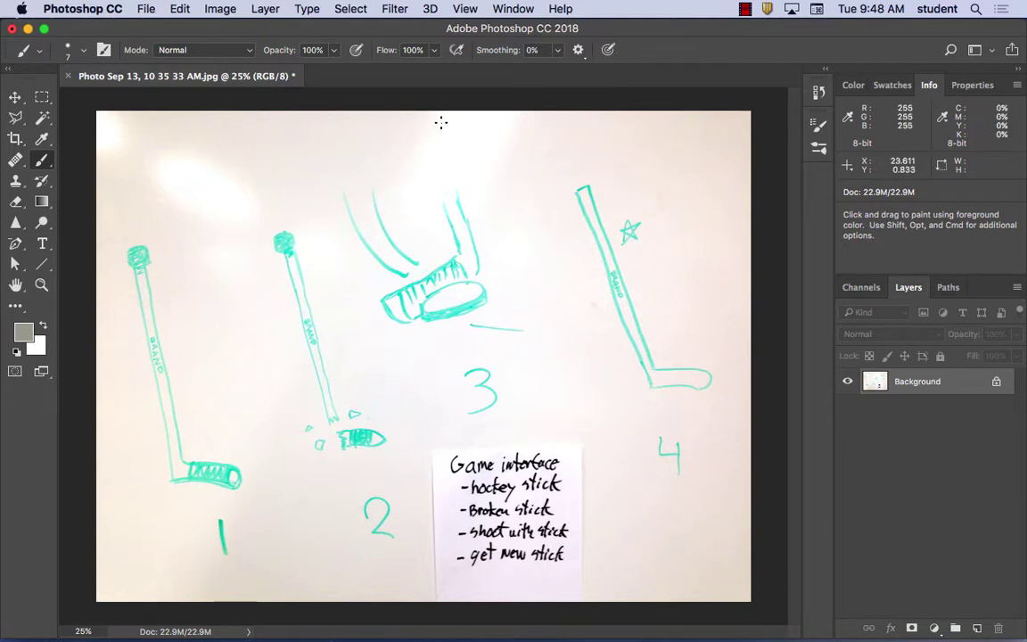
# Step: Try desaturating the photo with a Hue/Saturation adjustment of saturation -100 and lightness -3
pyautogui.click(222, 8)
pyautogui.moveTo(258, 27)
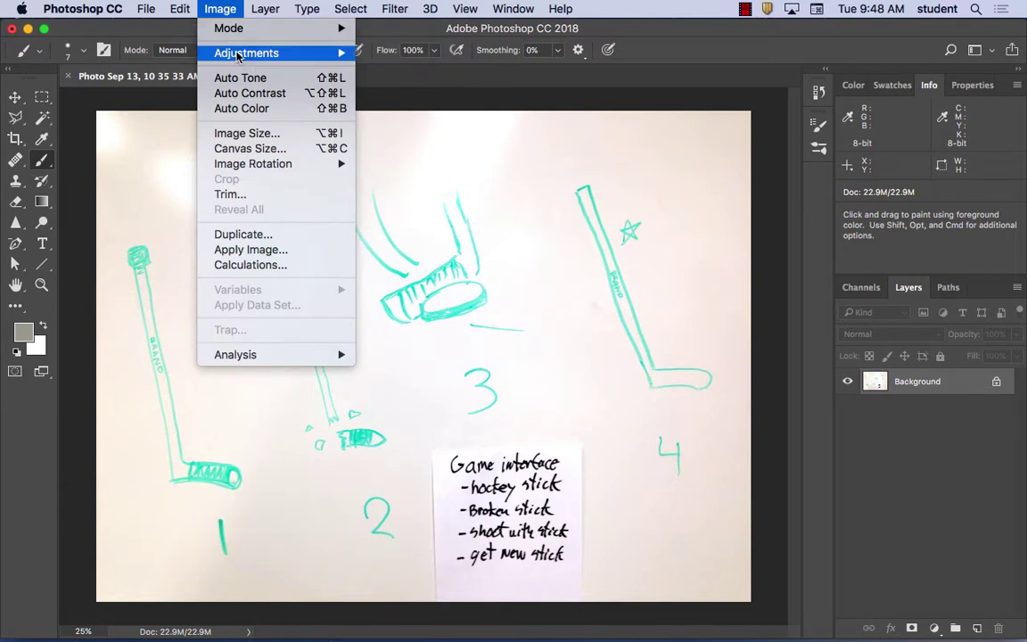
pyautogui.moveTo(239, 56)
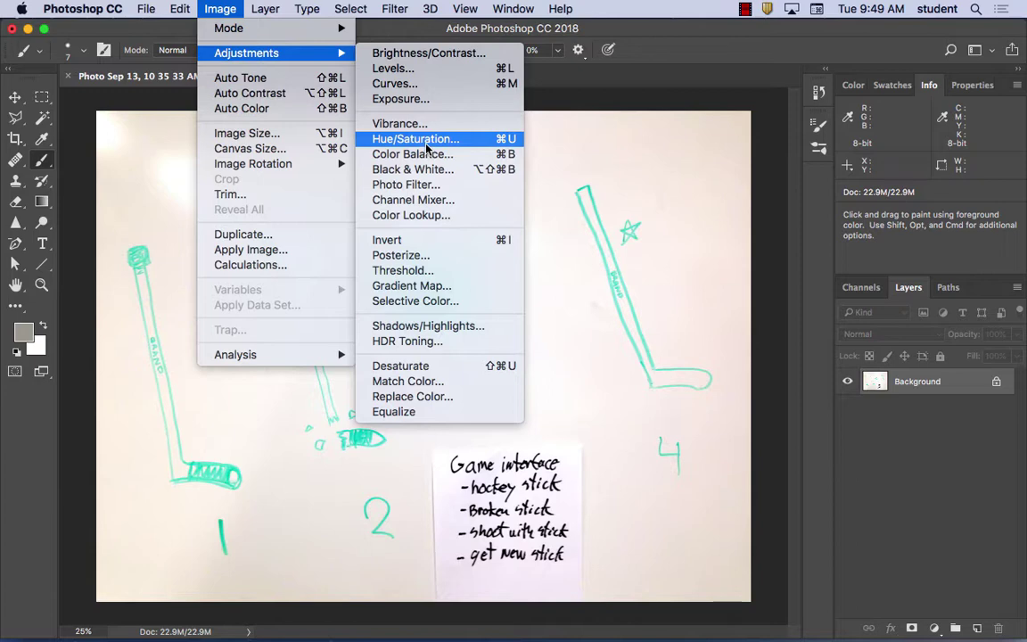
pyautogui.click(426, 147)
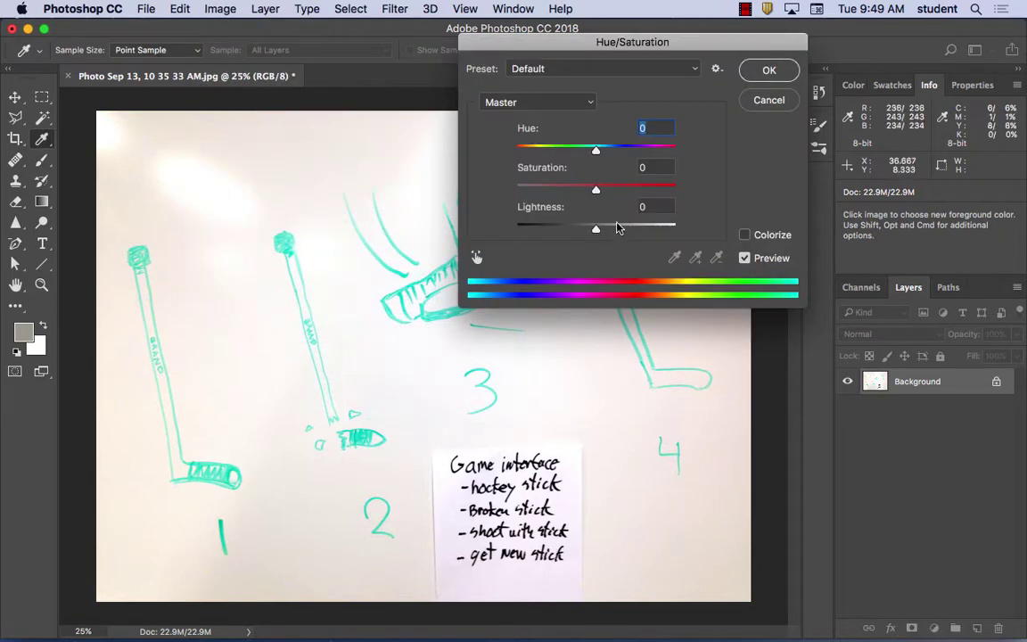
pyautogui.moveTo(591, 48); pyautogui.dragTo(685, 49)
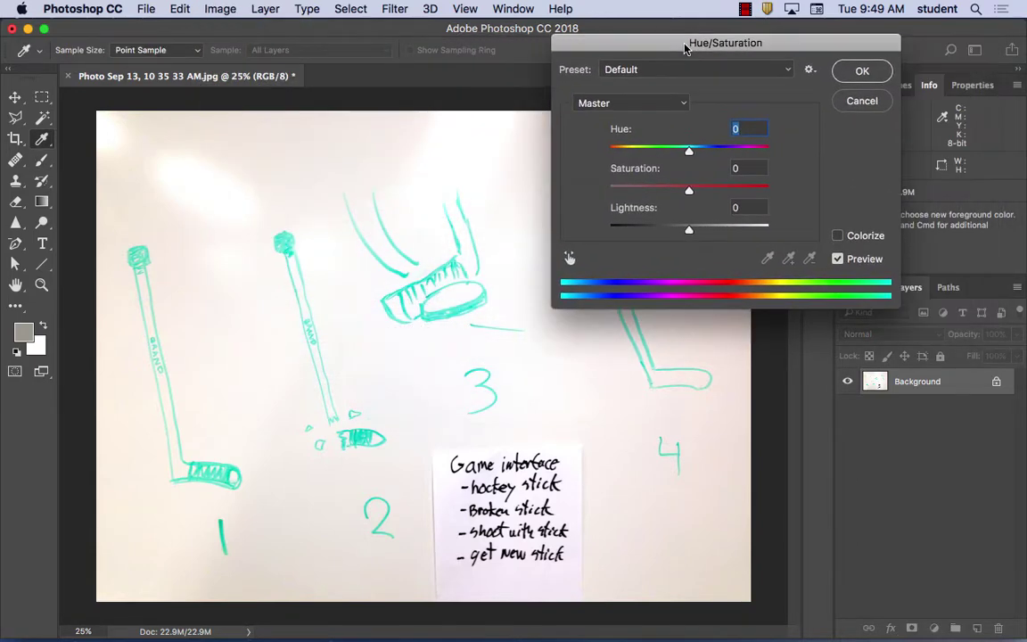
pyautogui.moveTo(689, 190); pyautogui.dragTo(586, 187)
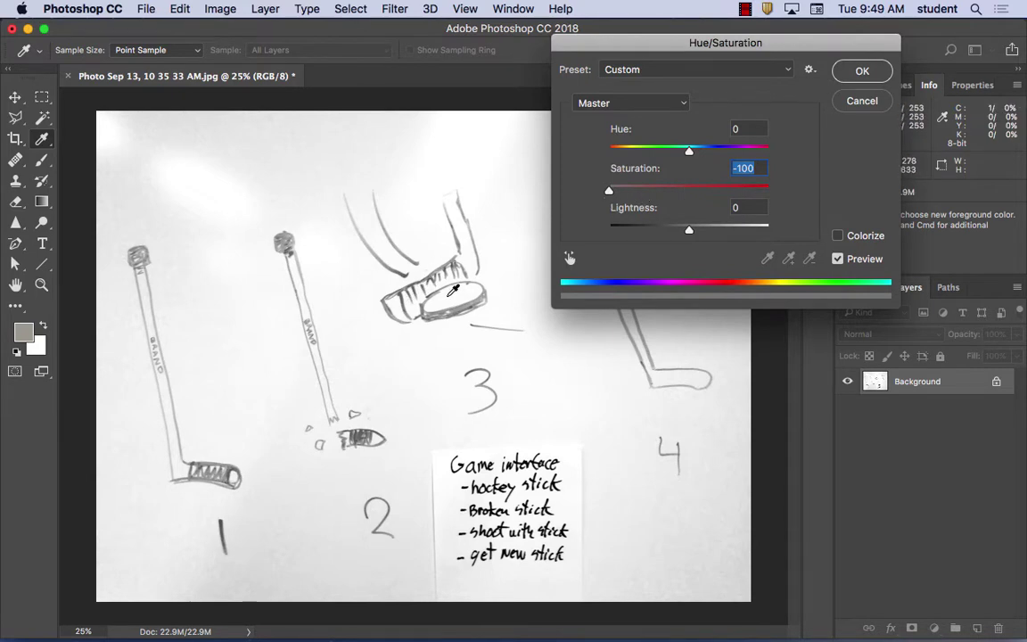
pyautogui.moveTo(689, 229)
pyautogui.mouseDown()
pyautogui.moveTo(736, 232)
pyautogui.moveTo(609, 230)
pyautogui.moveTo(686, 229)
pyautogui.mouseUp()
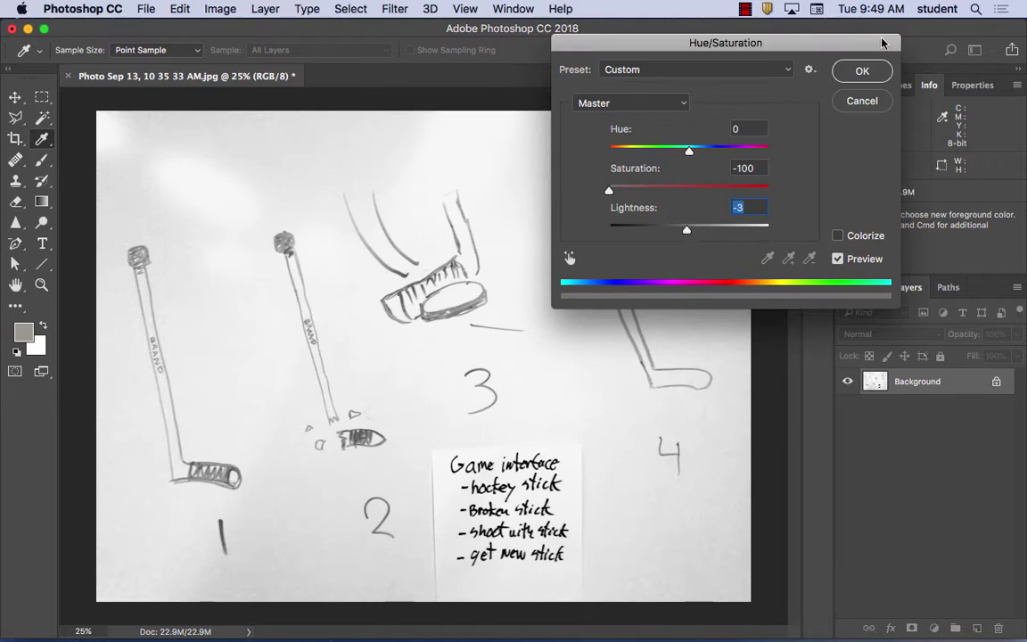
pyautogui.click(856, 101)
# Step: Start a Black & White adjustment, compare the Maximum Black and Maximum White presets, and choose Maximum Black
pyautogui.click(220, 9)
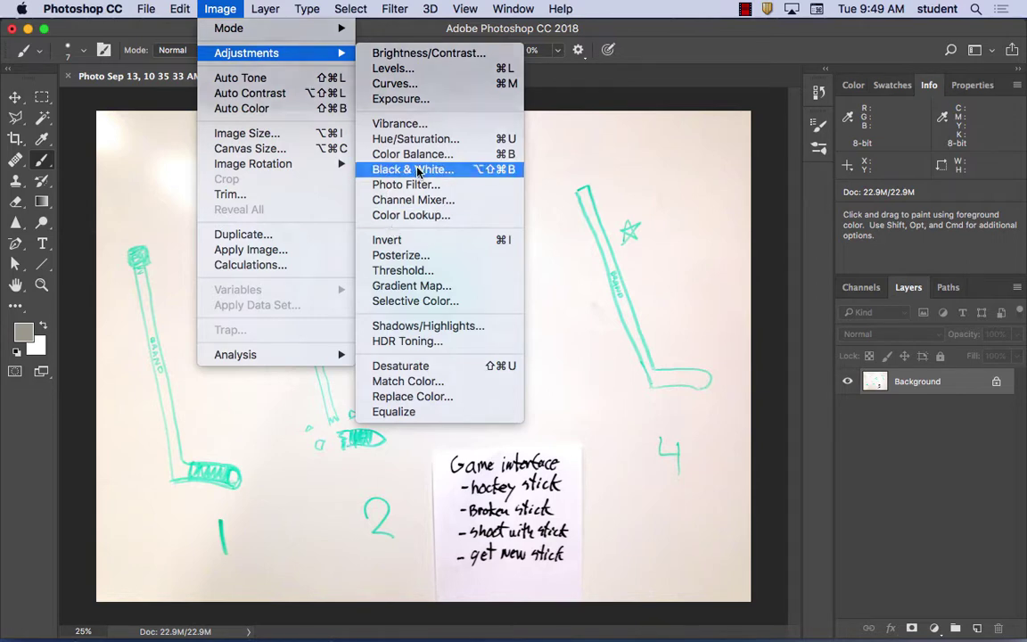
pyautogui.click(417, 171)
pyautogui.moveTo(451, 107); pyautogui.dragTo(669, 90)
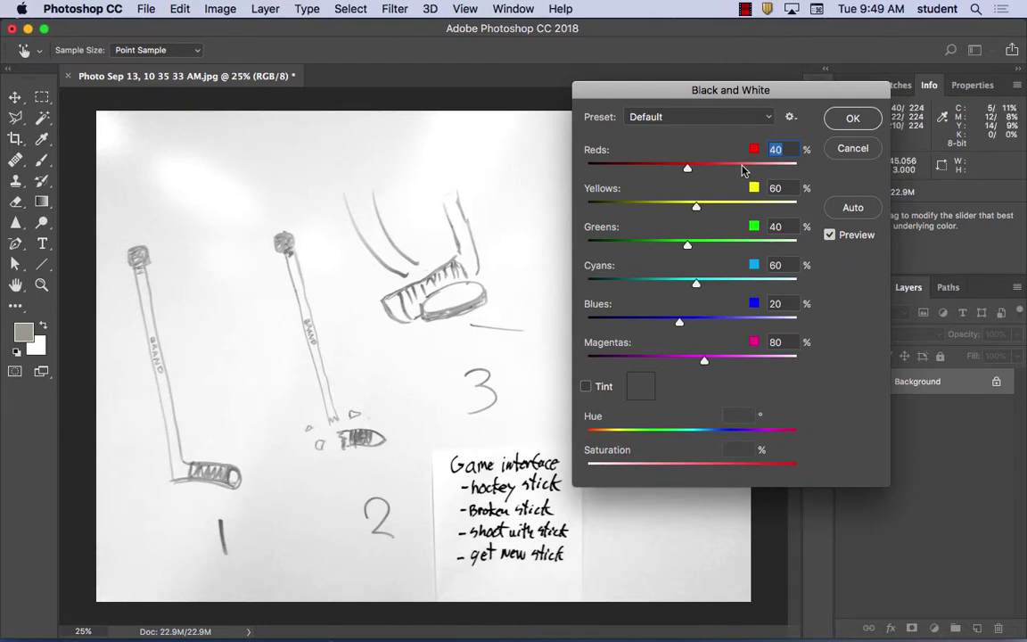
pyautogui.click(770, 117)
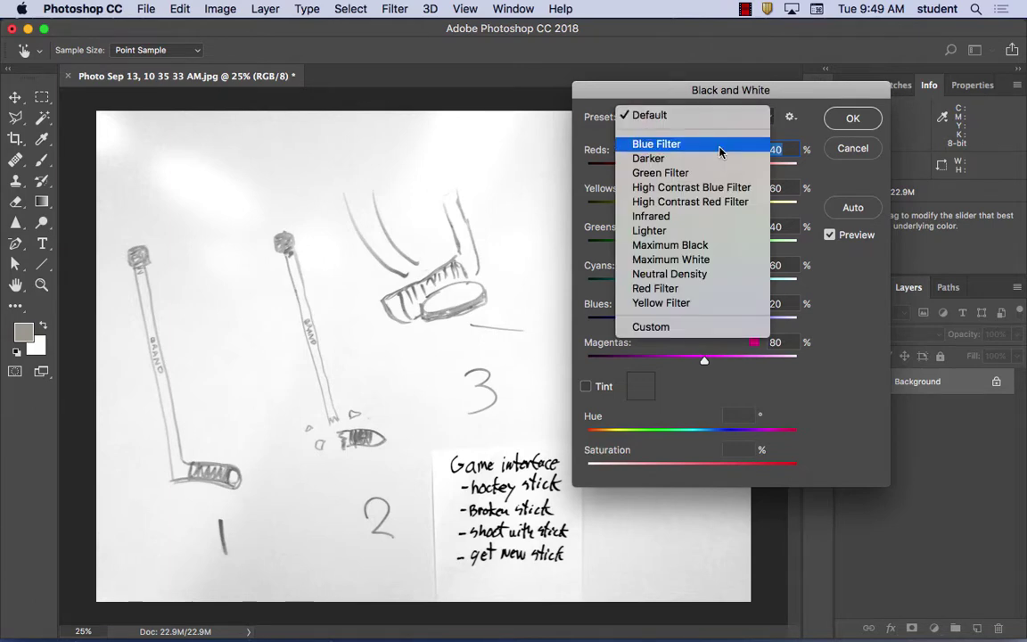
pyautogui.scroll(-1, 711, 252)
pyautogui.click(704, 240)
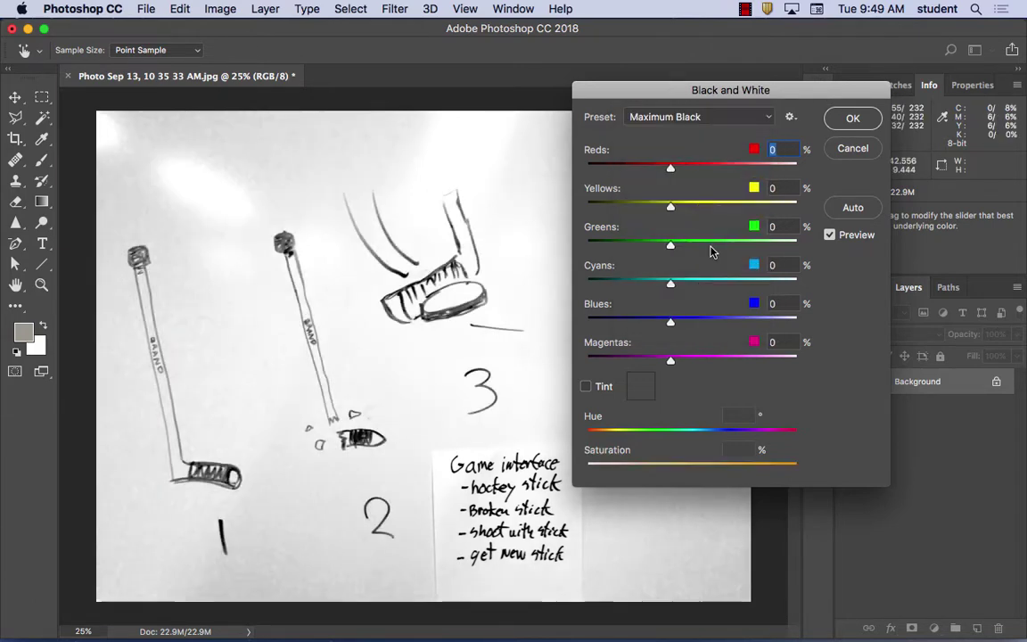
pyautogui.click(756, 118)
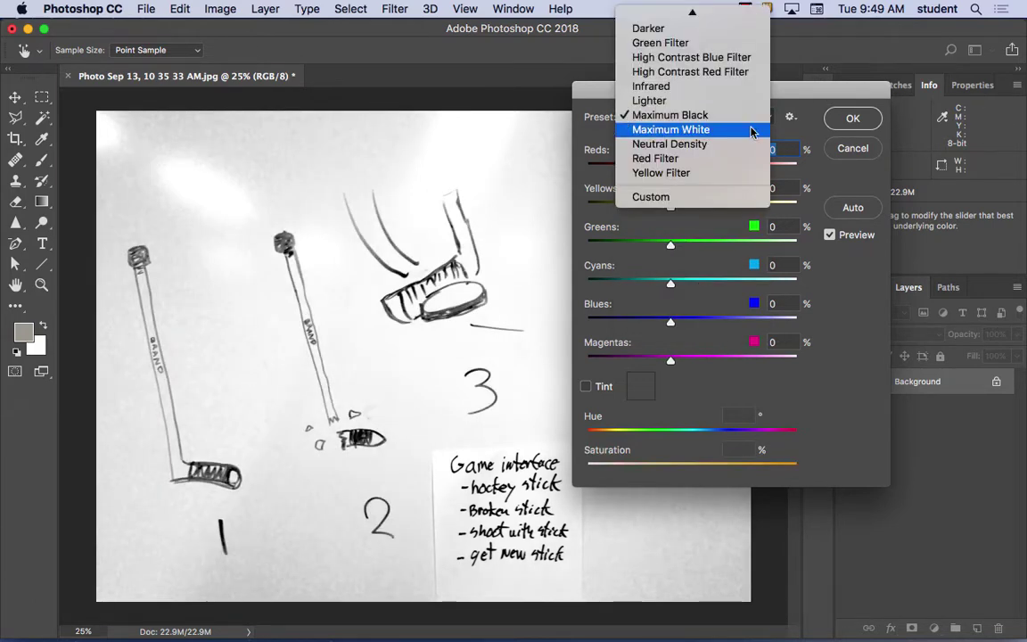
pyautogui.click(756, 129)
pyautogui.click(762, 113)
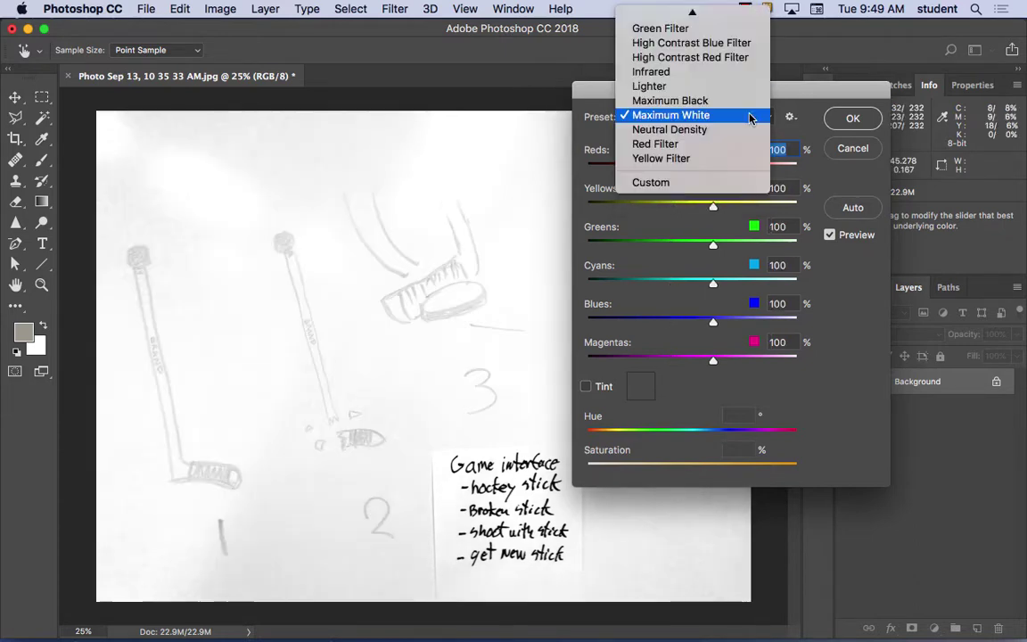
pyautogui.click(756, 102)
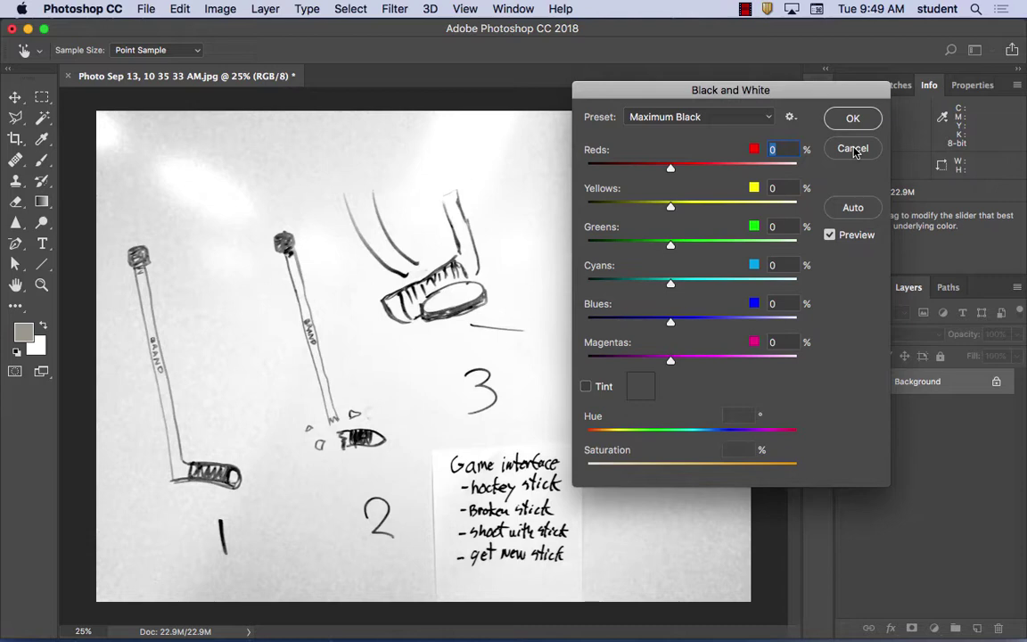
# Step: Apply the Black & White conversion with Reds -114, Yellows -92, Greens -173, Cyans -200, Blues -162 and Magentas -42 percent
pyautogui.moveTo(671, 244); pyautogui.dragTo(597, 250)
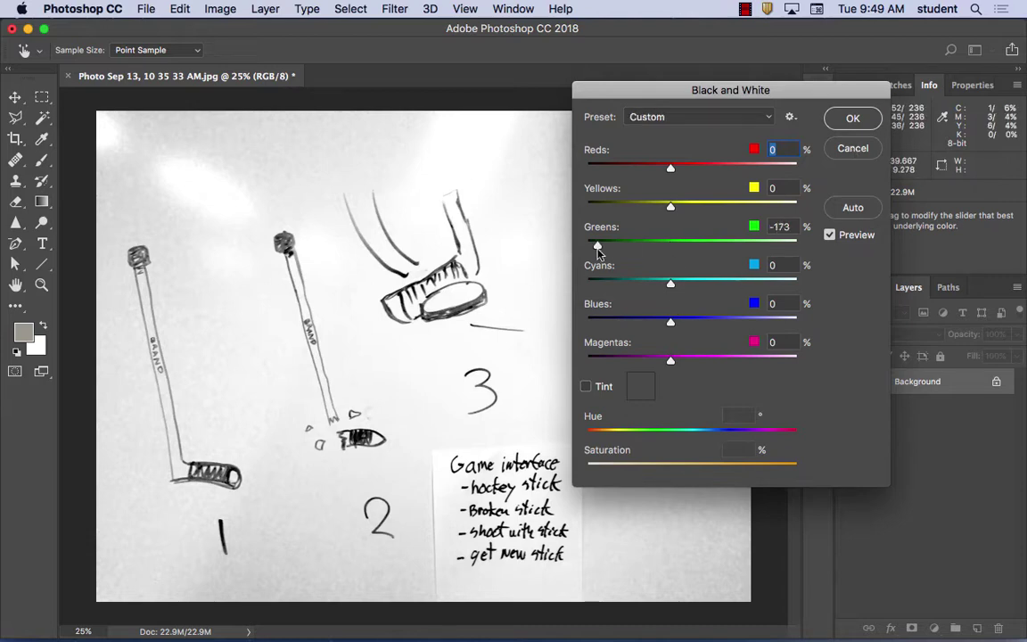
pyautogui.moveTo(670, 283); pyautogui.dragTo(585, 284)
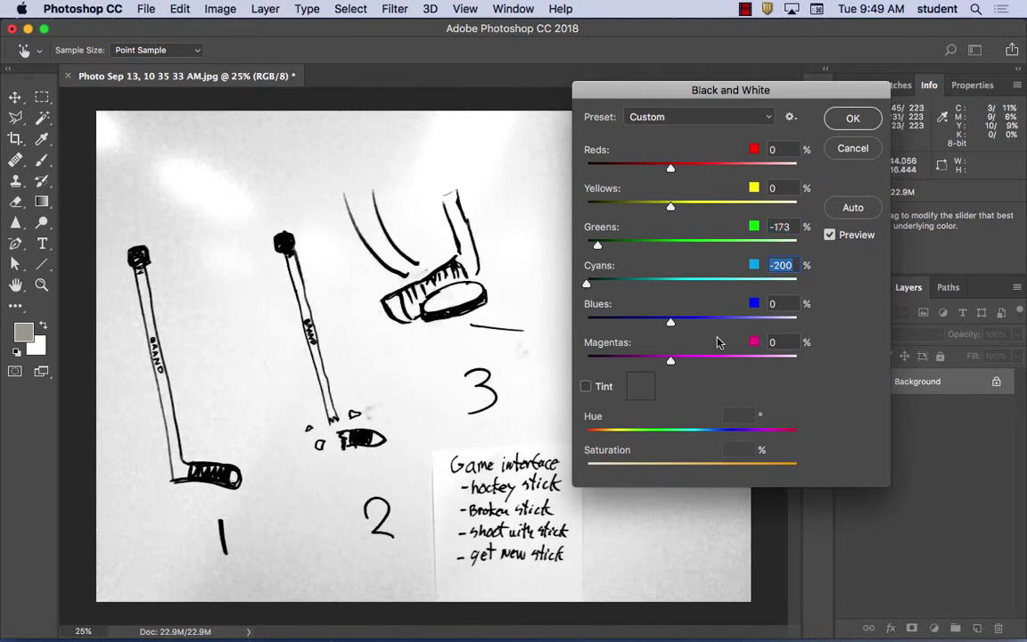
pyautogui.moveTo(671, 321); pyautogui.dragTo(602, 322)
pyautogui.moveTo(670, 359)
pyautogui.mouseDown()
pyautogui.moveTo(502, 335)
pyautogui.moveTo(654, 359)
pyautogui.mouseUp()
pyautogui.moveTo(670, 168); pyautogui.dragTo(623, 167)
pyautogui.moveTo(670, 206); pyautogui.dragTo(632, 206)
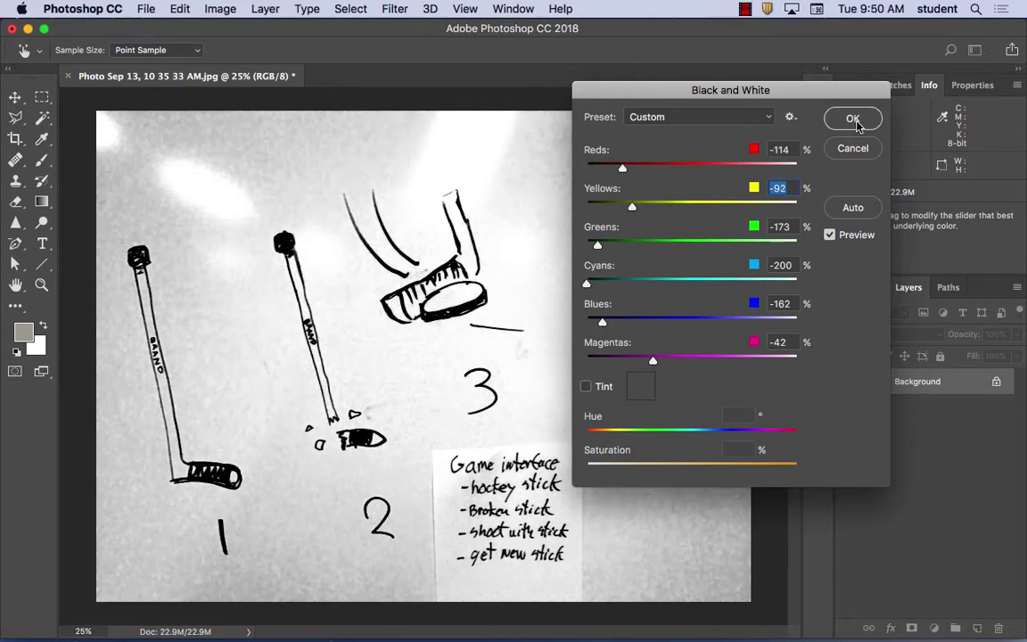
pyautogui.click(855, 123)
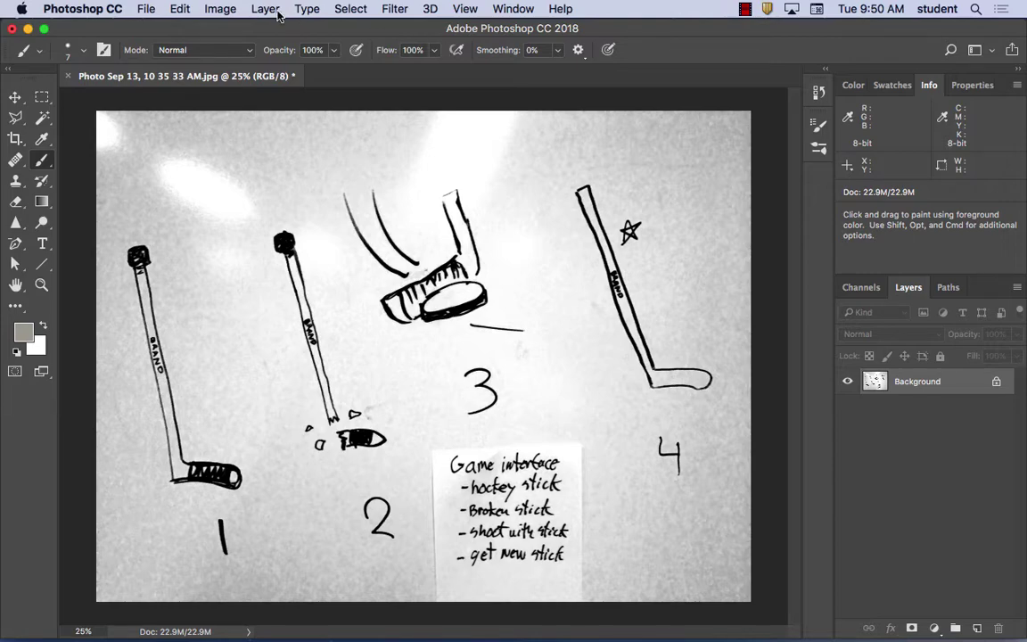
# Step: Apply a Levels adjustment, sampling grey whiteboard areas around the upper part of sketch 3 as the white point
pyautogui.click(210, 8)
pyautogui.moveTo(216, 55)
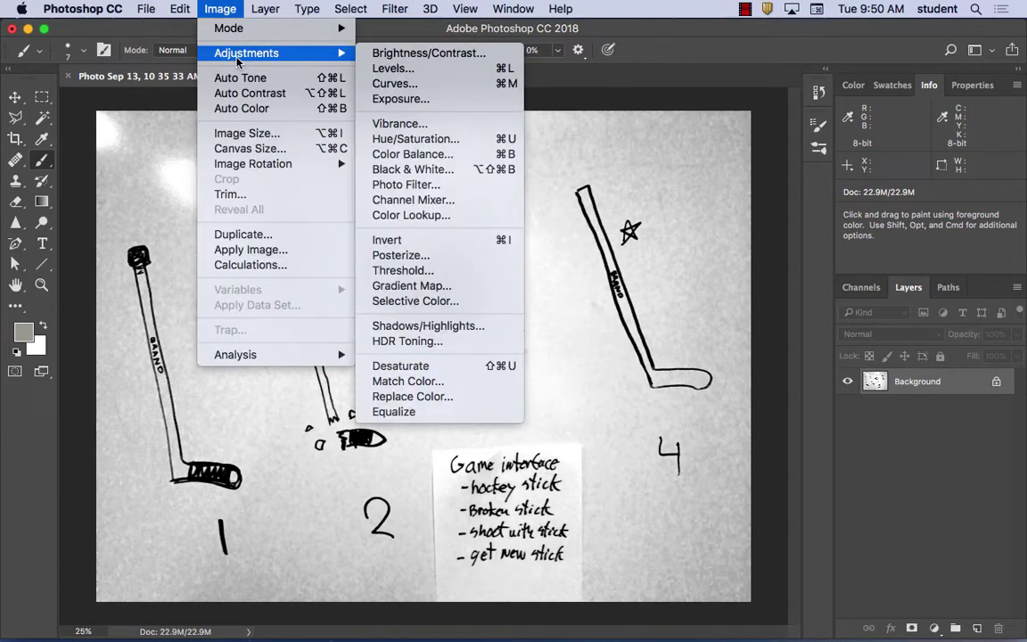
pyautogui.click(449, 70)
pyautogui.click(860, 295)
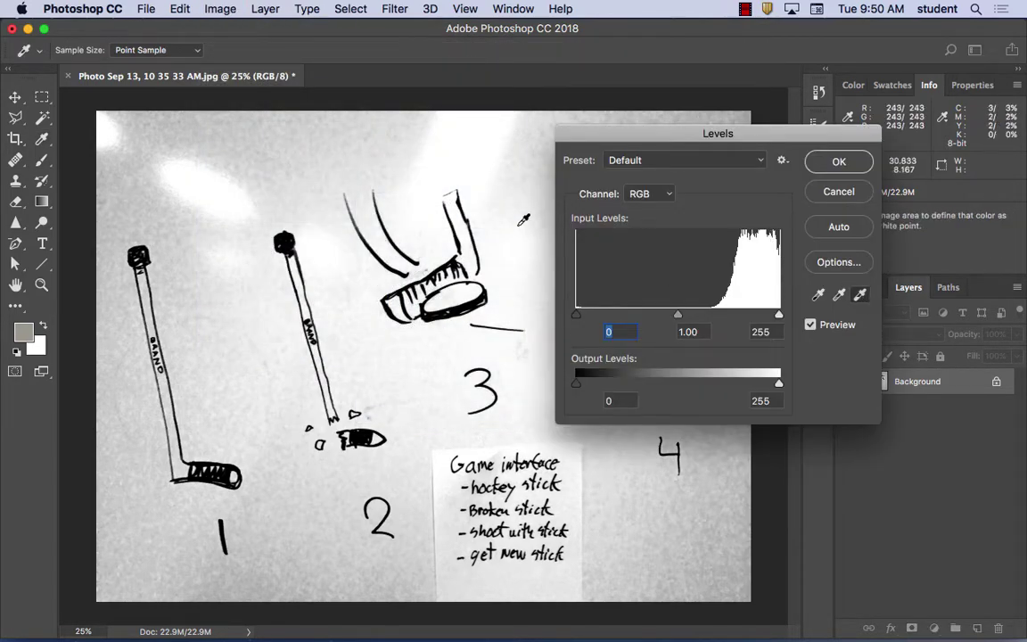
pyautogui.click(448, 177)
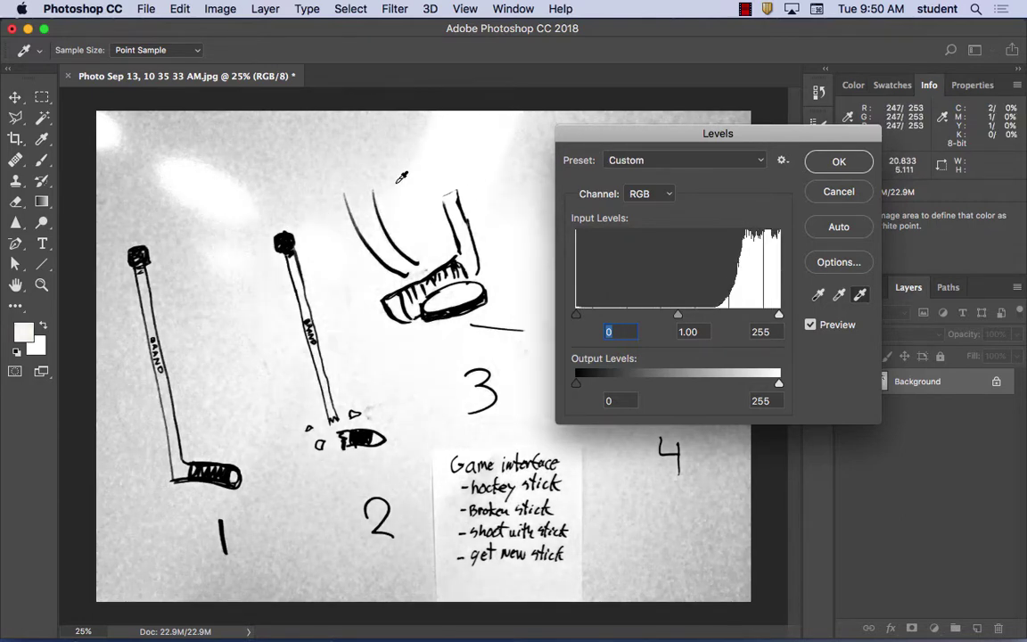
pyautogui.click(361, 166)
pyautogui.click(357, 175)
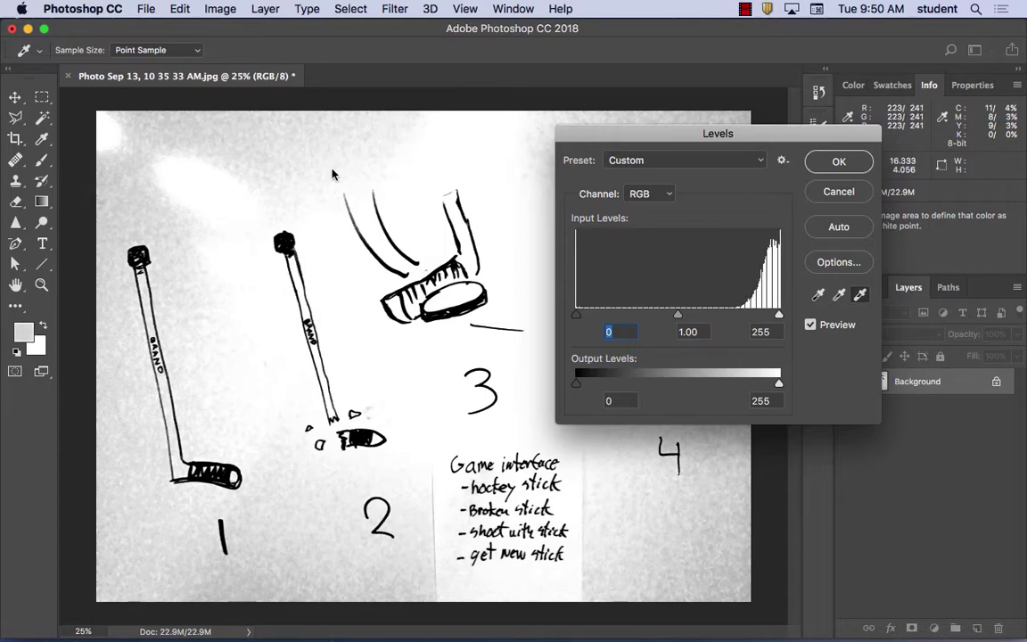
pyautogui.click(309, 149)
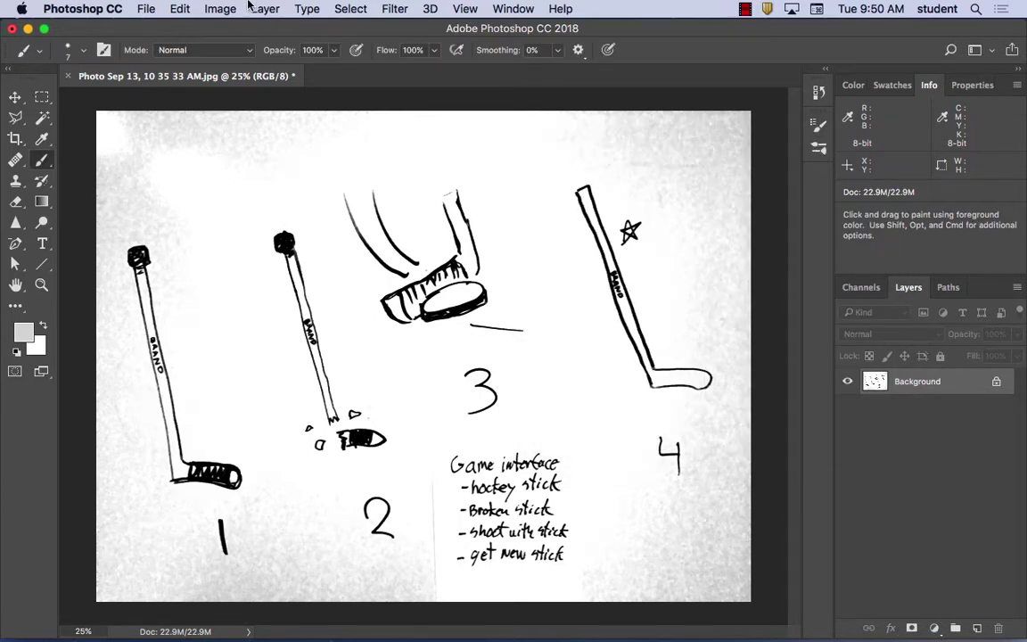
pyautogui.click(217, 8)
pyautogui.moveTo(242, 55)
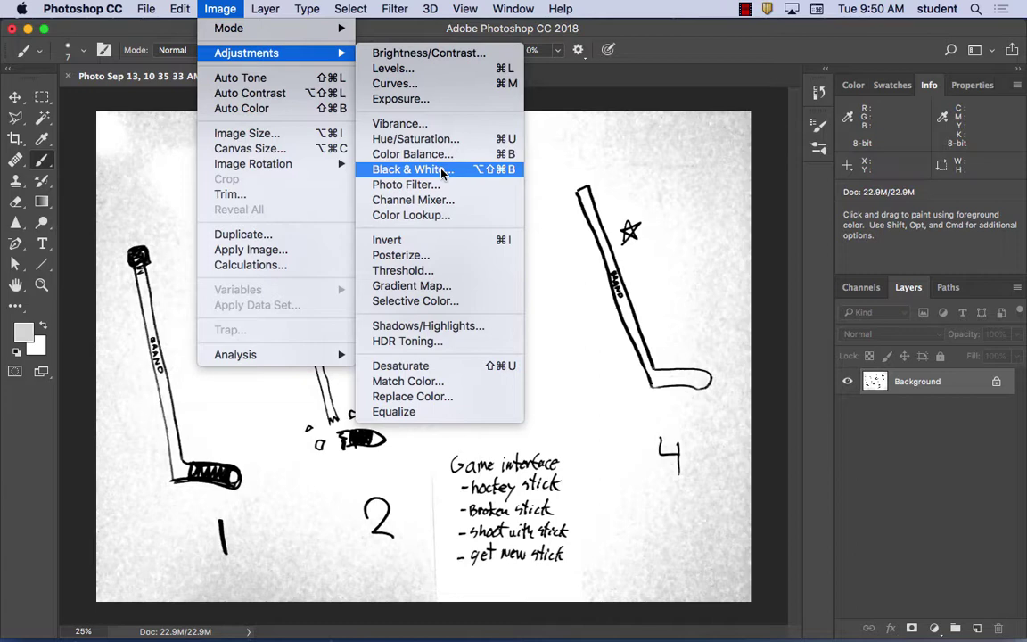
pyautogui.click(533, 117)
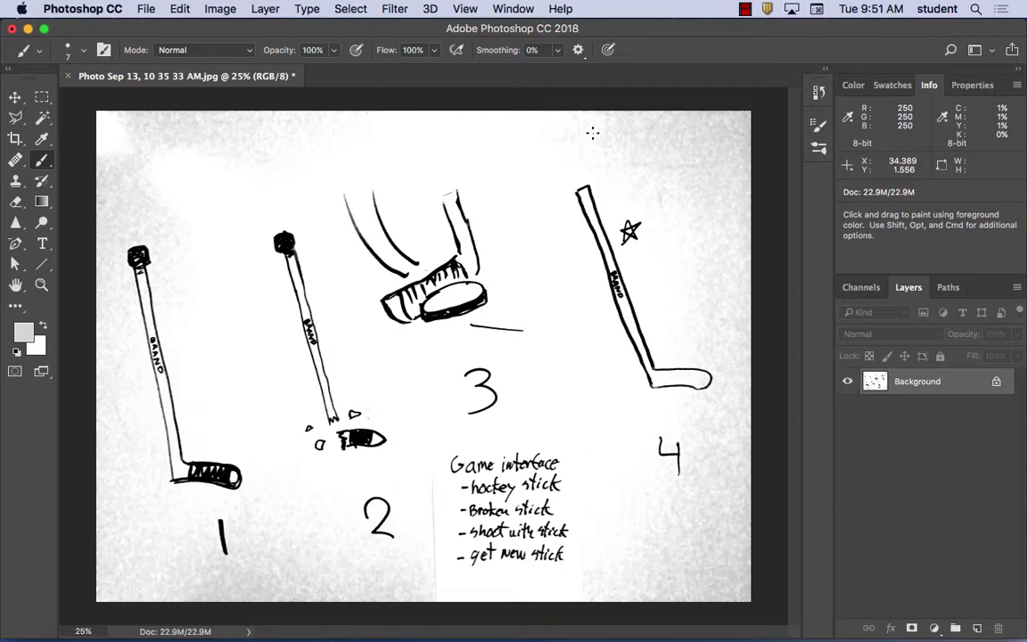
pyautogui.click(514, 9)
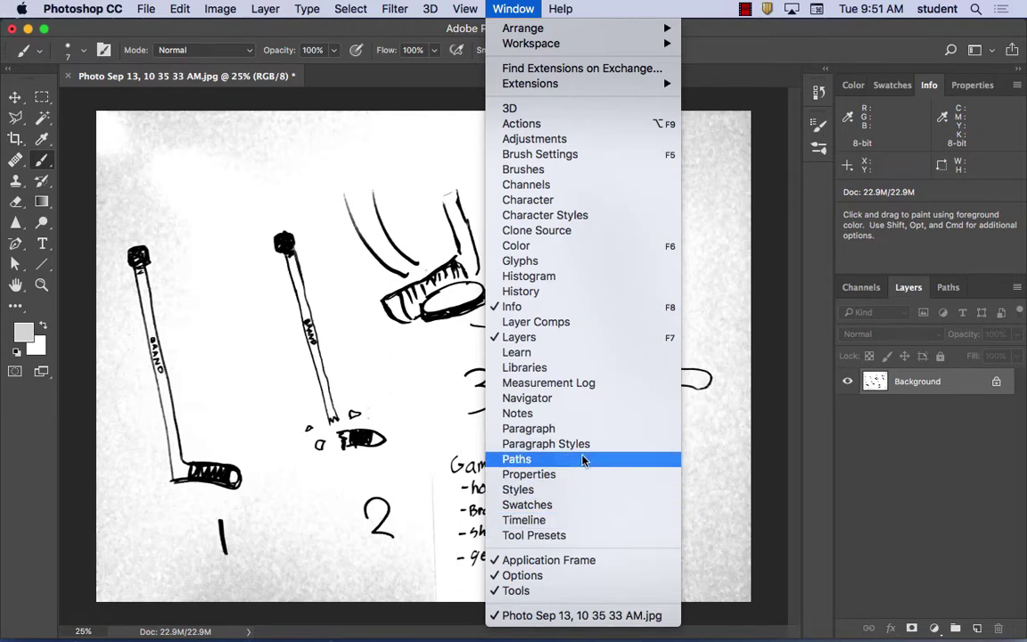
pyautogui.click(344, 144)
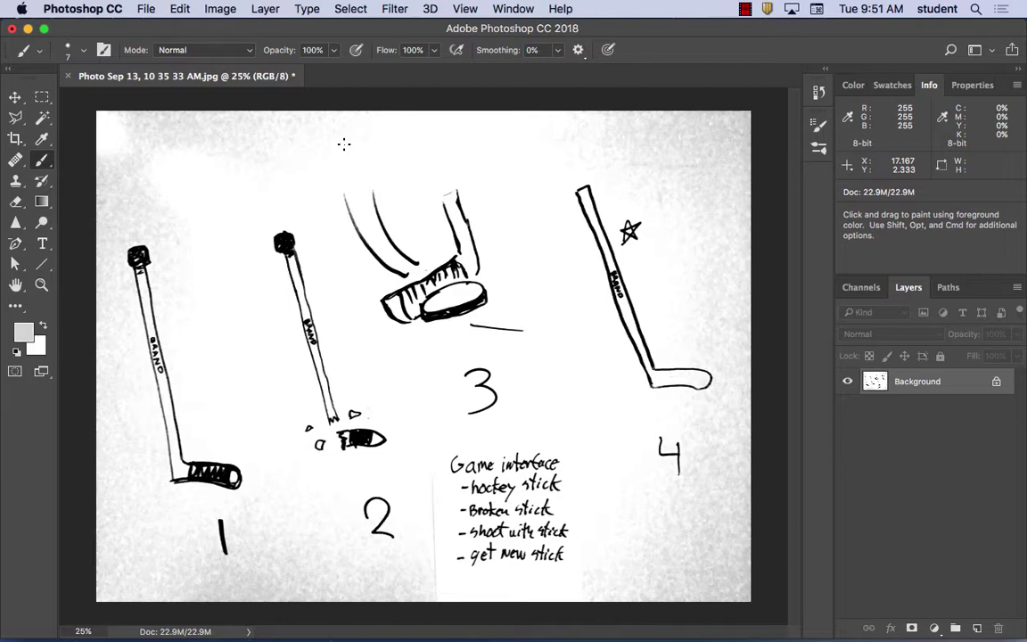
# Step: Select sketch 3 with a rectangular marquee of about 13.68 by 12.5 in and copy it
pyautogui.click(40, 98)
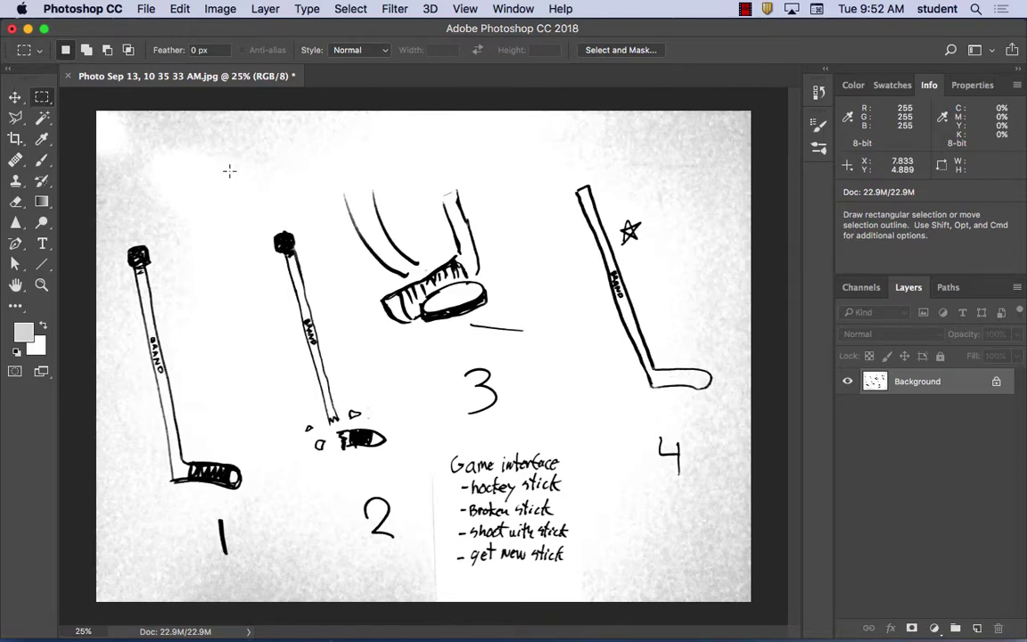
pyautogui.moveTo(333, 177)
pyautogui.mouseDown()
pyautogui.moveTo(378, 229)
pyautogui.moveTo(529, 355)
pyautogui.mouseUp()
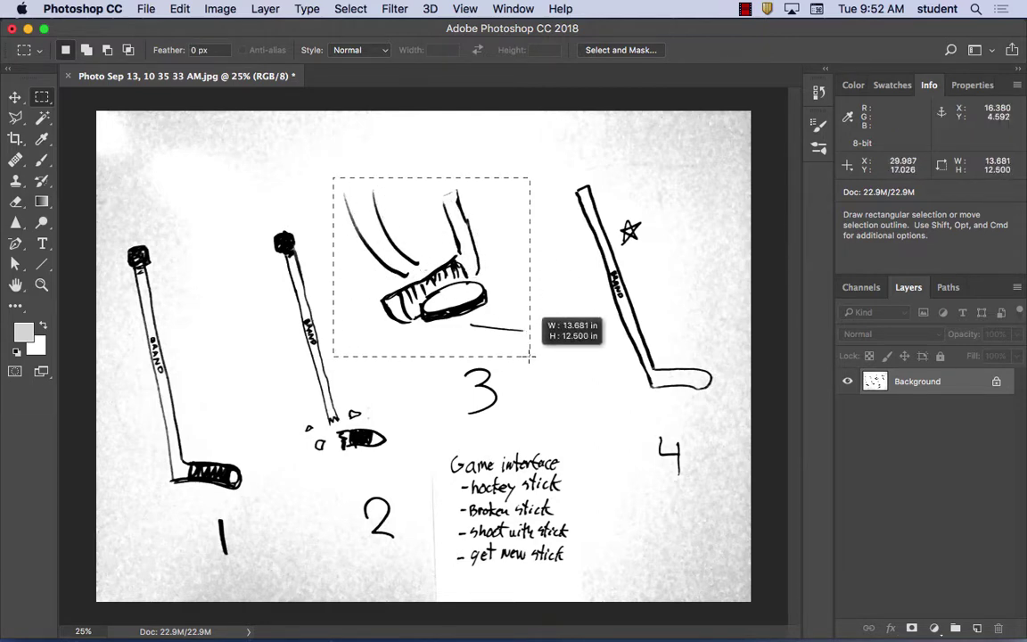
pyautogui.moveTo(529, 356); pyautogui.dragTo(529, 357)
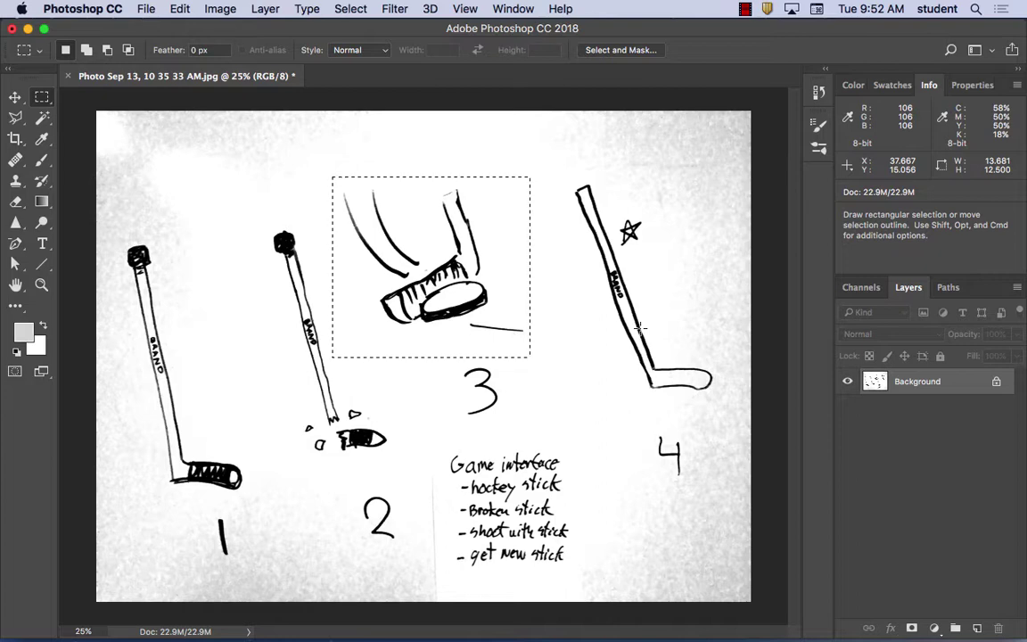
pyautogui.click(179, 9)
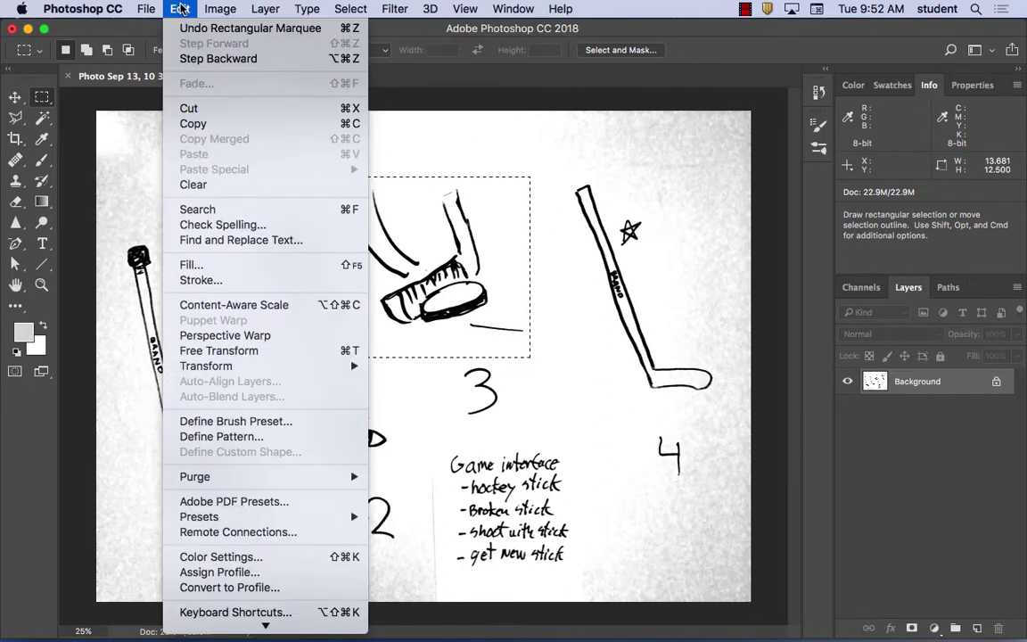
pyautogui.click(350, 128)
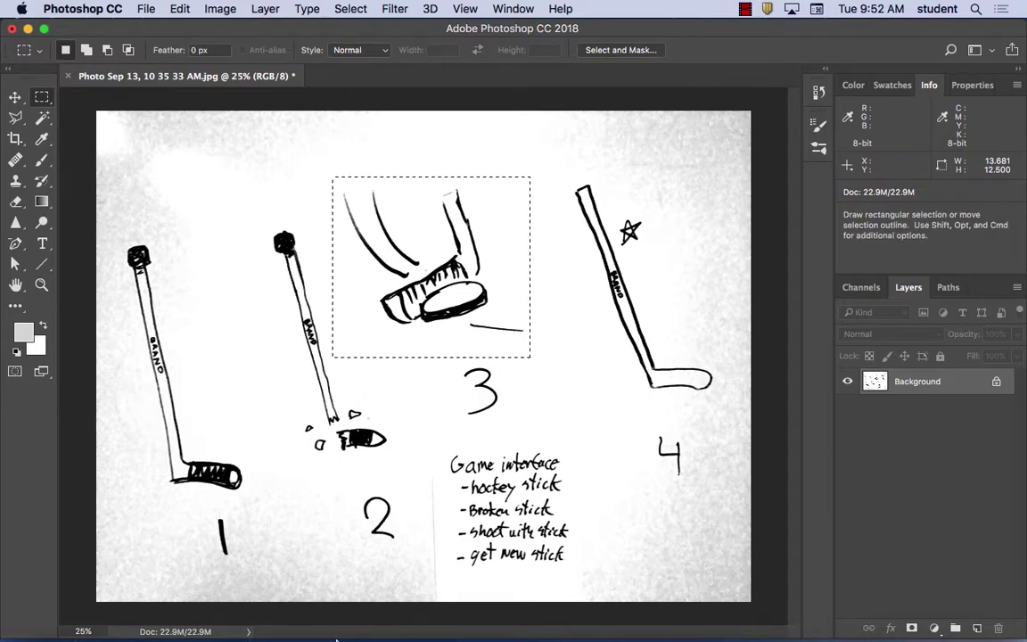
# Step: Switch to Adobe Illustrator and create a new portrait Letter document, 8.5 by 11 in, in RGB Color at 300 ppi
pyautogui.moveTo(368, 619)
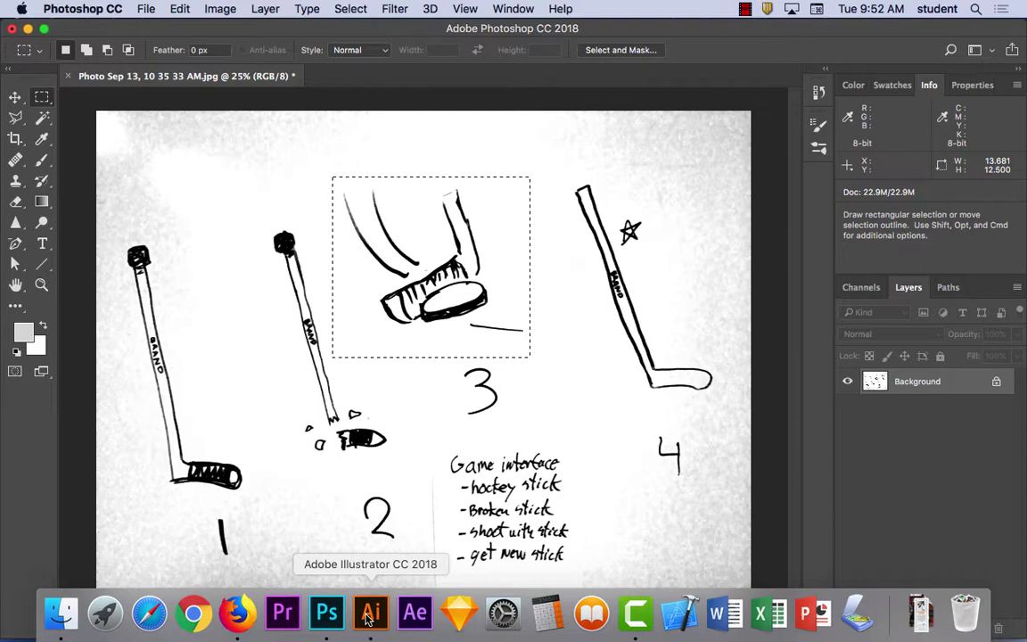
pyautogui.click(368, 615)
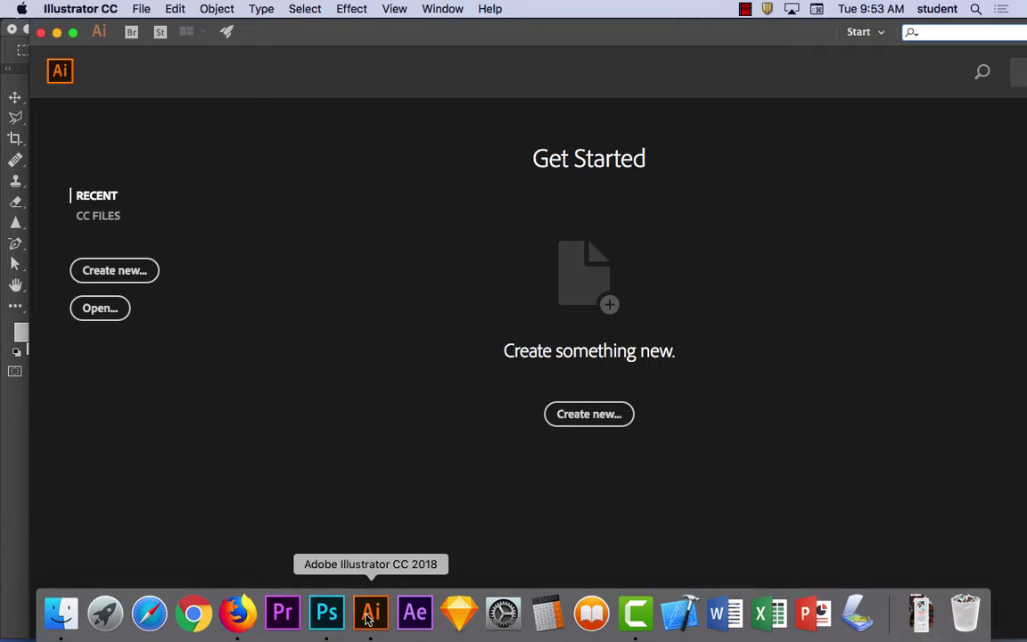
pyautogui.click(572, 415)
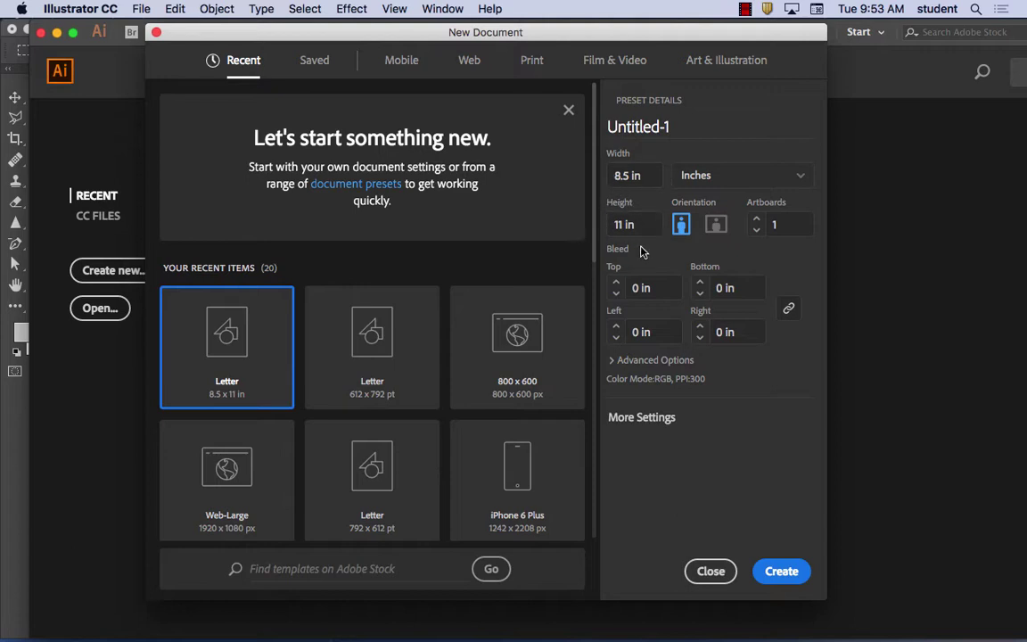
pyautogui.click(612, 362)
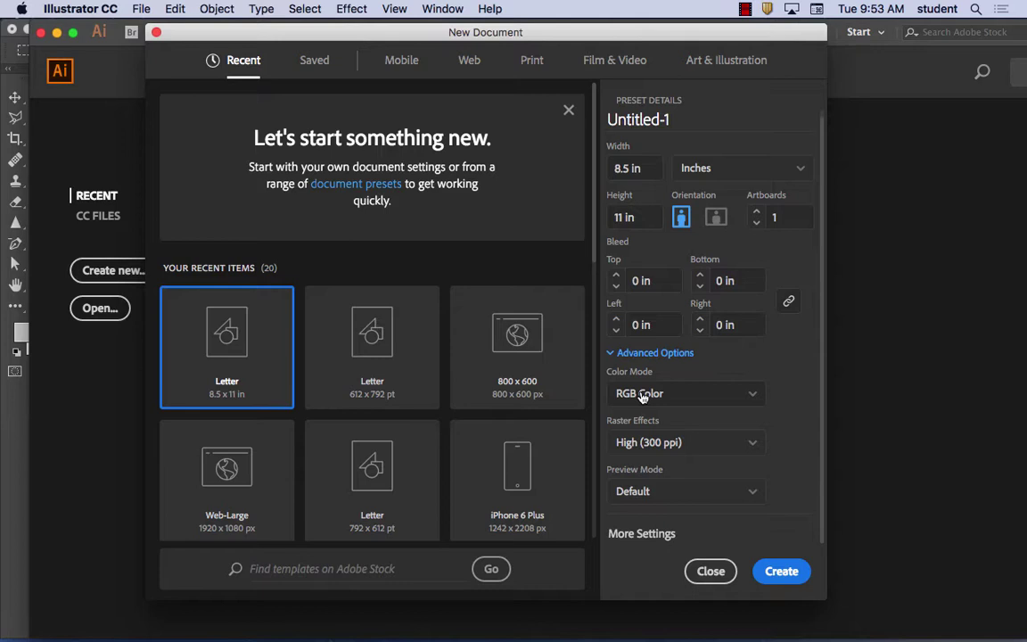
pyautogui.click(782, 571)
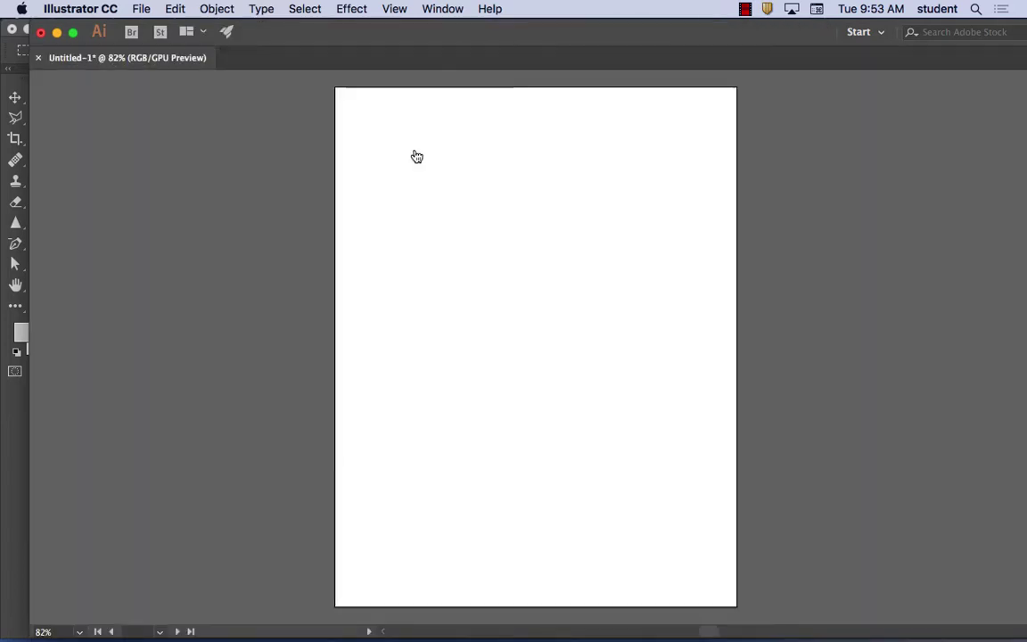
# Step: Paste the copied sketch into the new document
pyautogui.press('space')
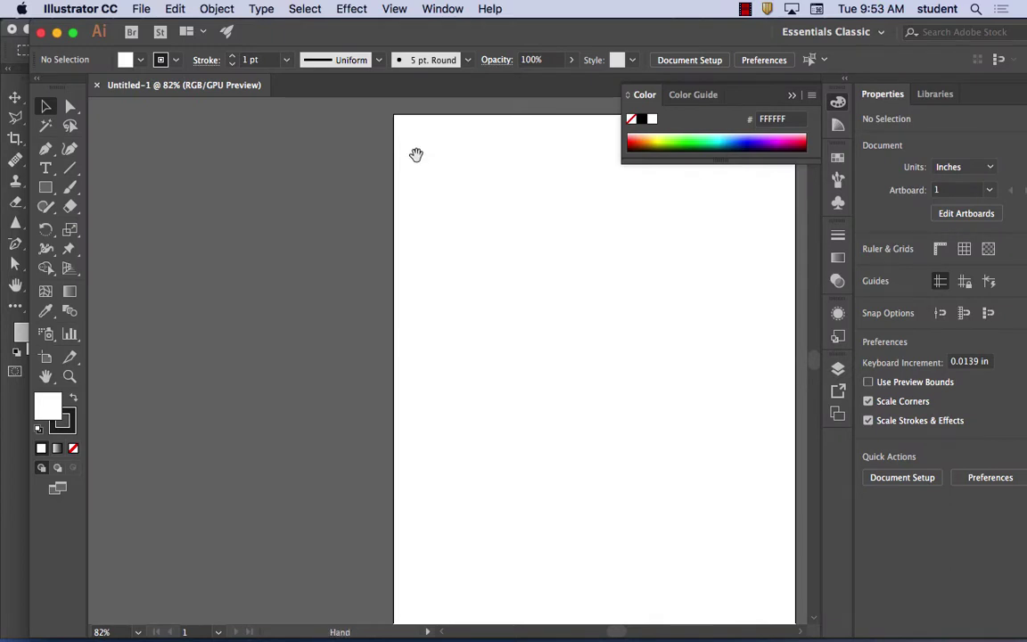
pyautogui.moveTo(414, 153); pyautogui.dragTo(307, 238)
pyautogui.press('space')
pyautogui.press('space')
pyautogui.press('space')
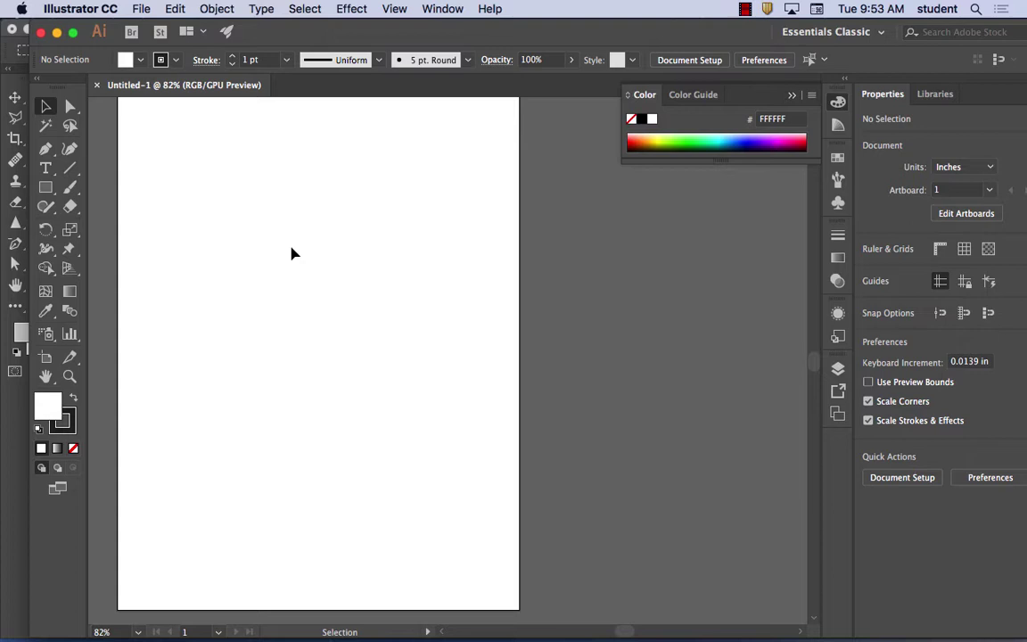
pyautogui.press('space')
pyautogui.moveTo(291, 246); pyautogui.dragTo(290, 248)
pyautogui.moveTo(291, 248)
pyautogui.mouseDown()
pyautogui.moveTo(326, 222)
pyautogui.moveTo(434, 260)
pyautogui.moveTo(245, 270)
pyautogui.moveTo(324, 229)
pyautogui.moveTo(302, 264)
pyautogui.moveTo(281, 248)
pyautogui.mouseUp()
pyautogui.press('space')
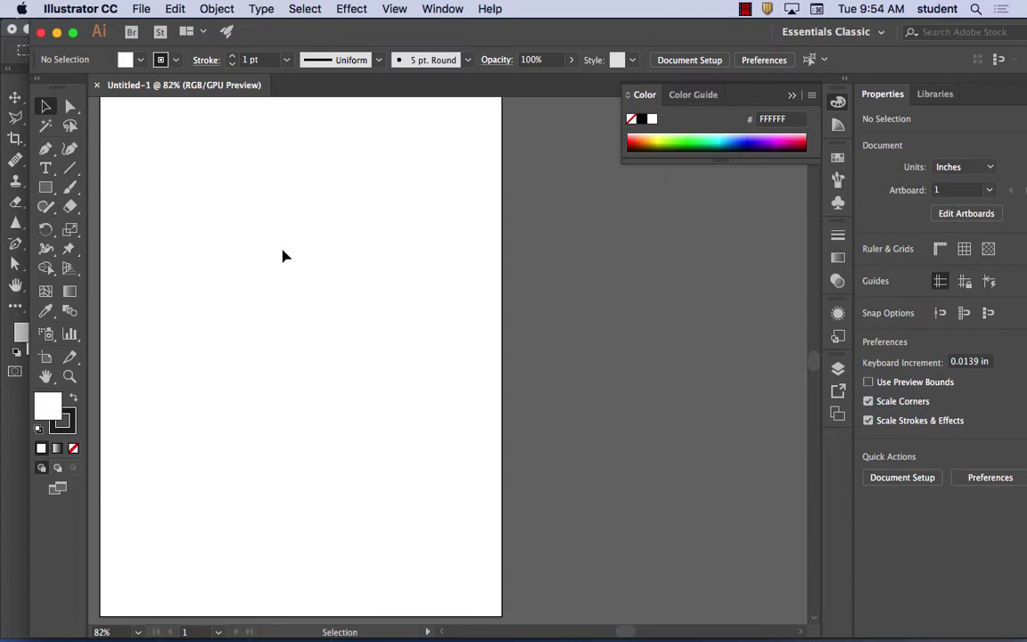
pyautogui.click(176, 8)
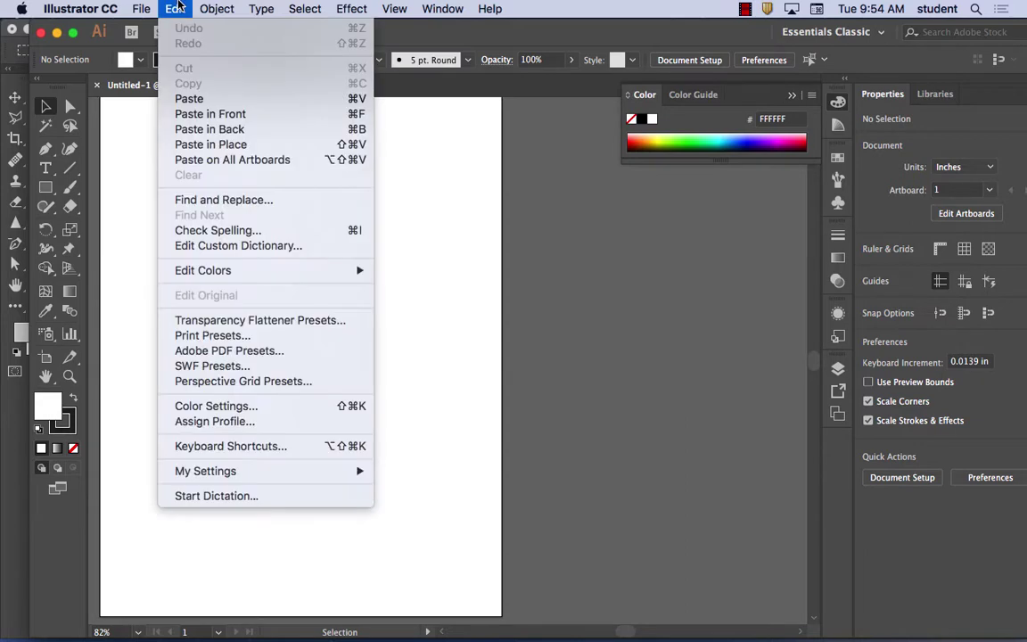
pyautogui.click(188, 98)
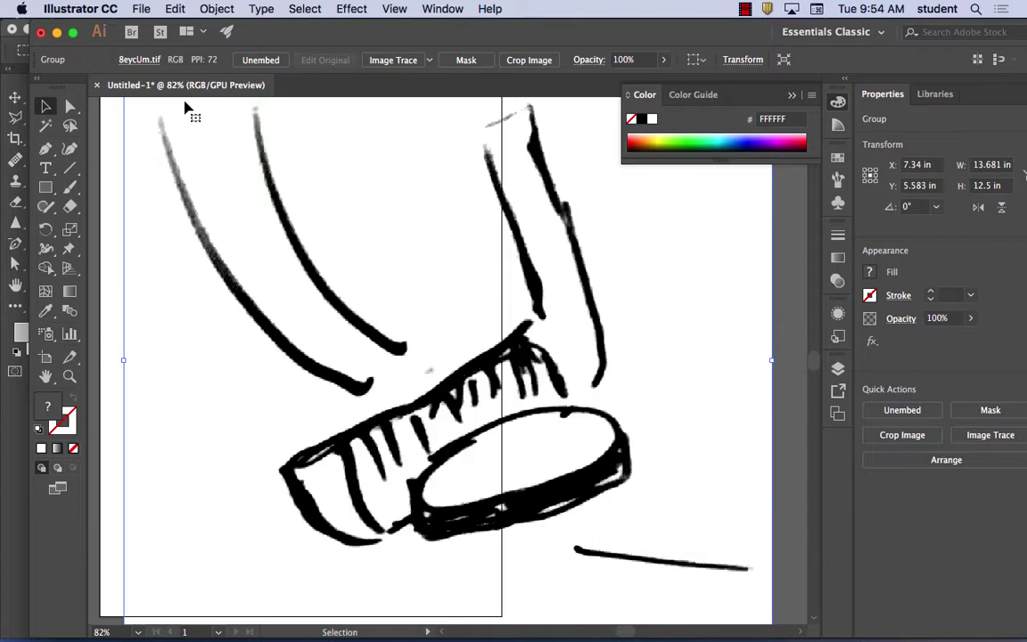
# Step: Scale the pasted sketch proportionally to about 7.6 by 6.94 in and position it within the artboard
pyautogui.press('a')
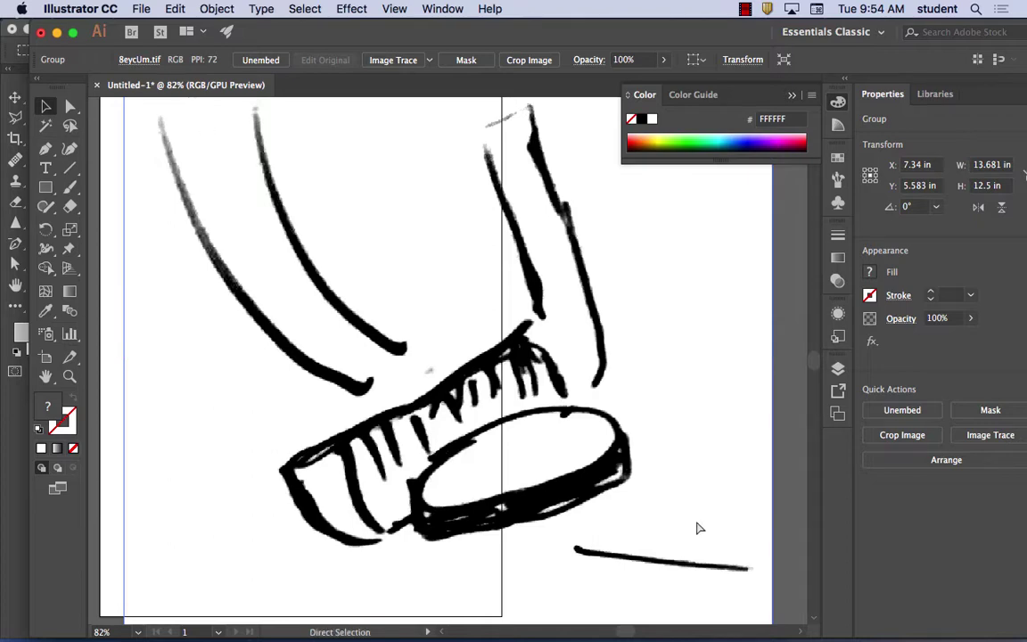
pyautogui.press('super+minus')
pyautogui.press('super+minus')
pyautogui.press('v')
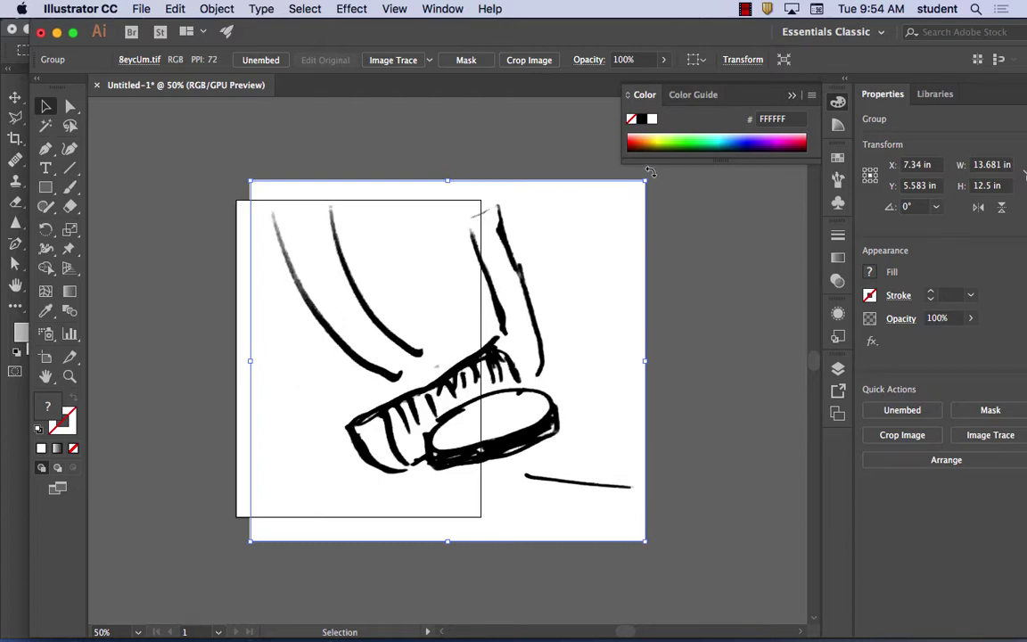
pyautogui.moveTo(646, 180); pyautogui.dragTo(481, 444)
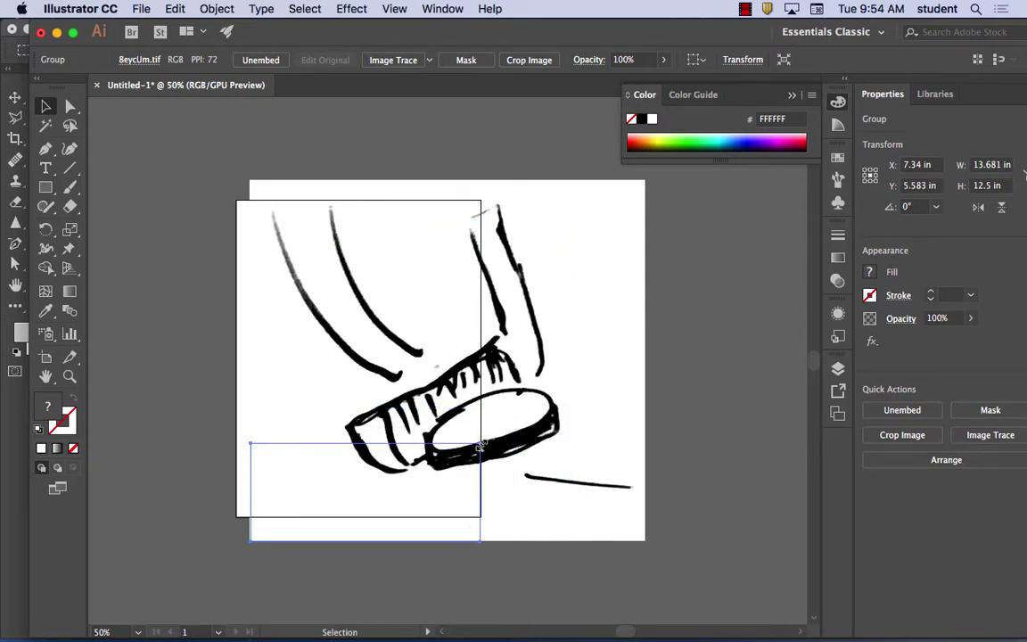
pyautogui.moveTo(480, 443); pyautogui.dragTo(470, 341)
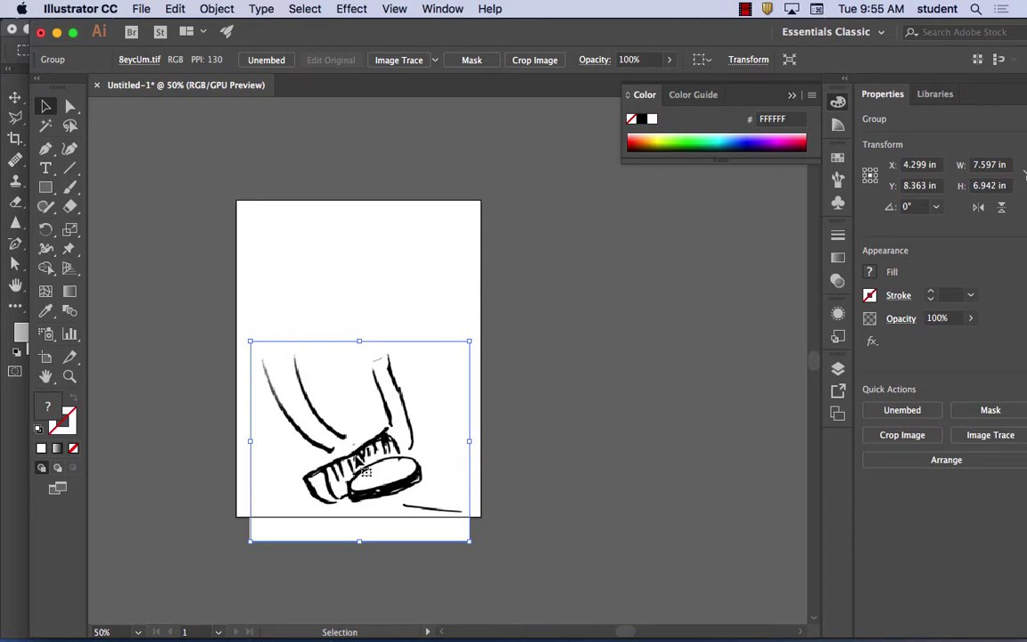
pyautogui.moveTo(355, 460); pyautogui.dragTo(360, 268)
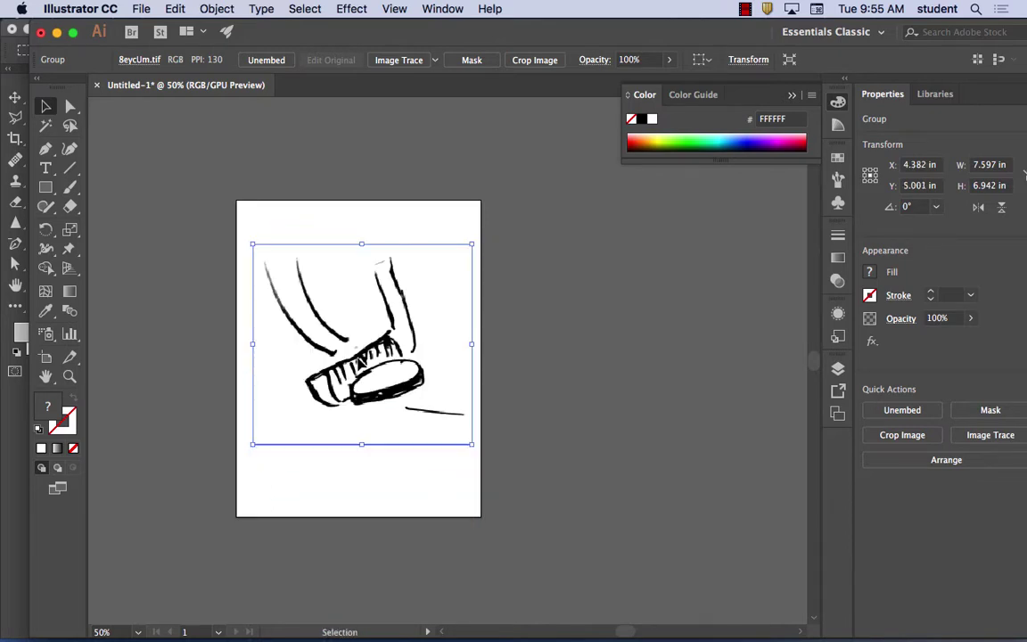
pyautogui.click(451, 478)
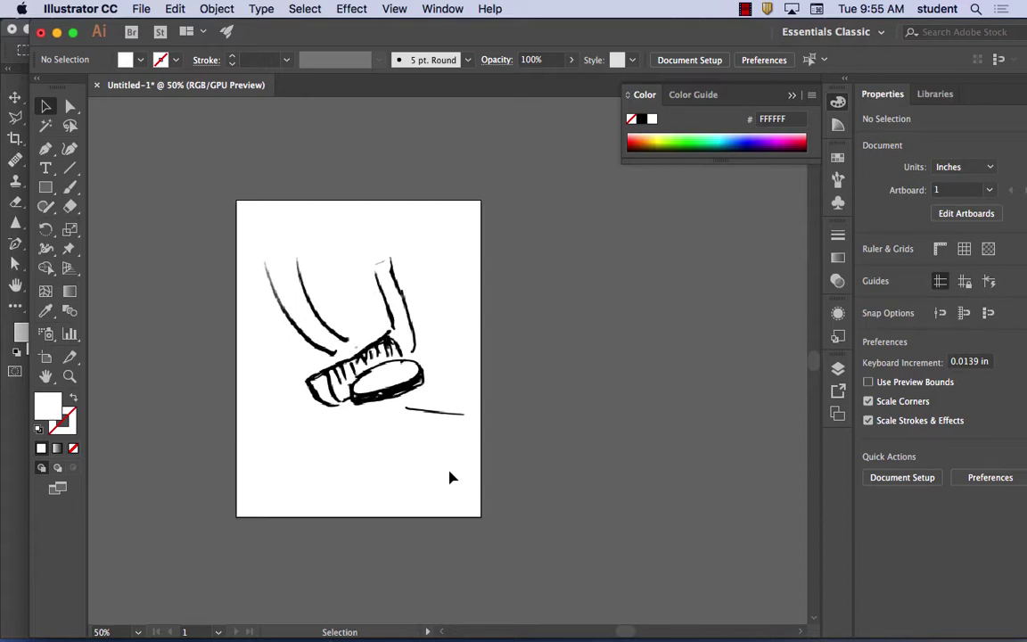
# Step: Open Image Trace for the pasted sketch, show its advanced options and enable Ignore White
pyautogui.click(444, 8)
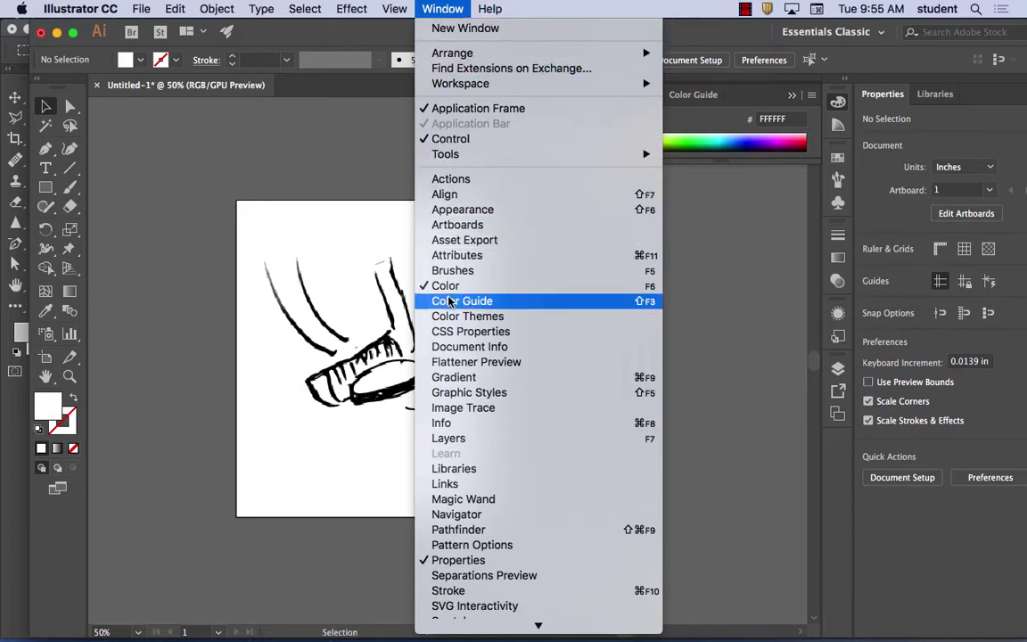
pyautogui.click(455, 408)
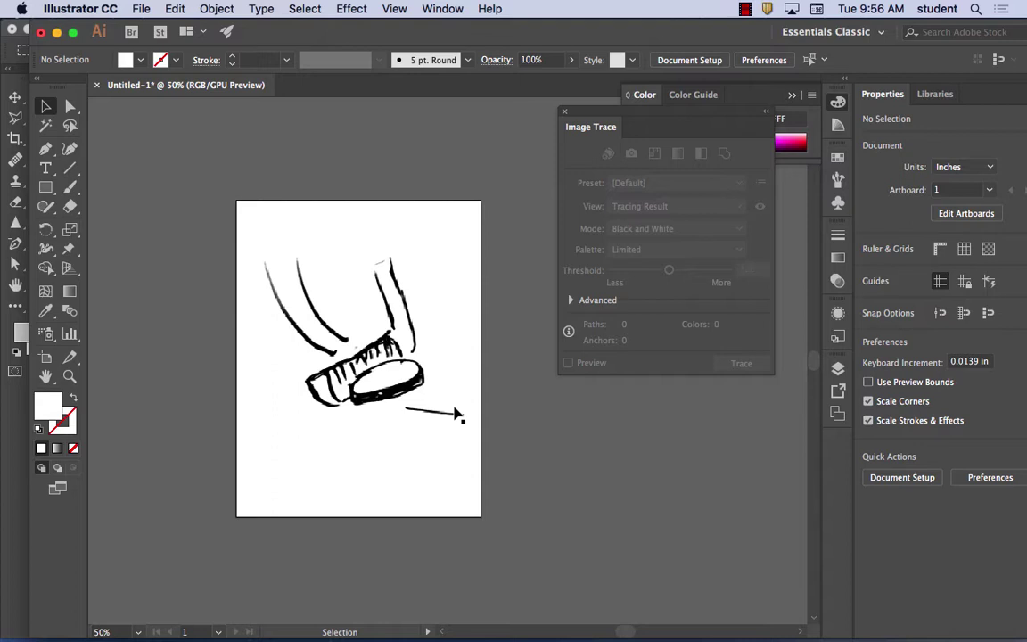
pyautogui.moveTo(601, 115); pyautogui.dragTo(562, 199)
pyautogui.click(363, 326)
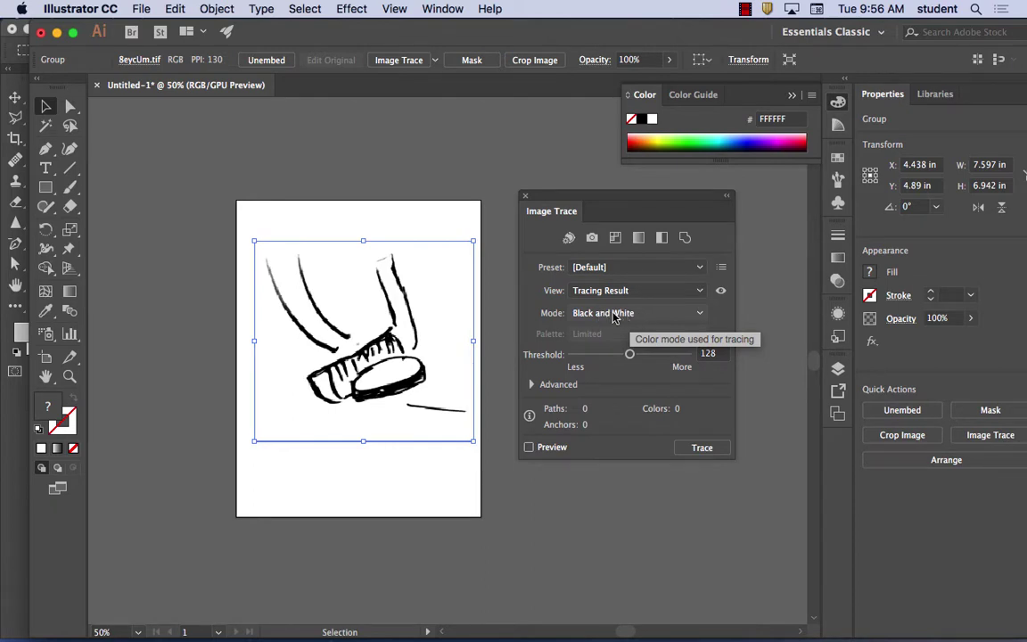
pyautogui.click(530, 384)
pyautogui.moveTo(570, 197); pyautogui.dragTo(549, 139)
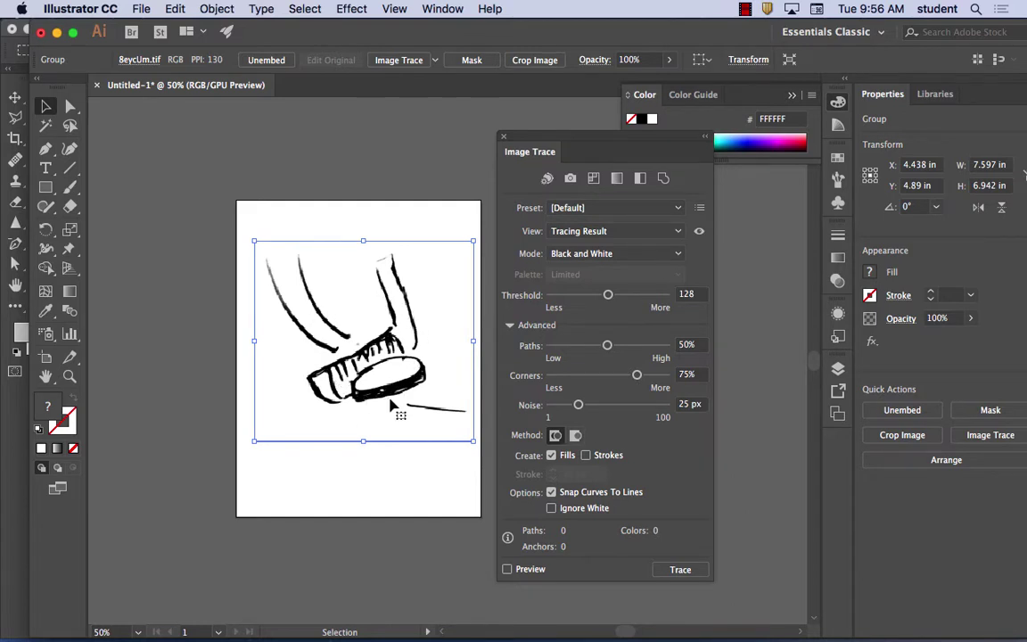
pyautogui.click(552, 509)
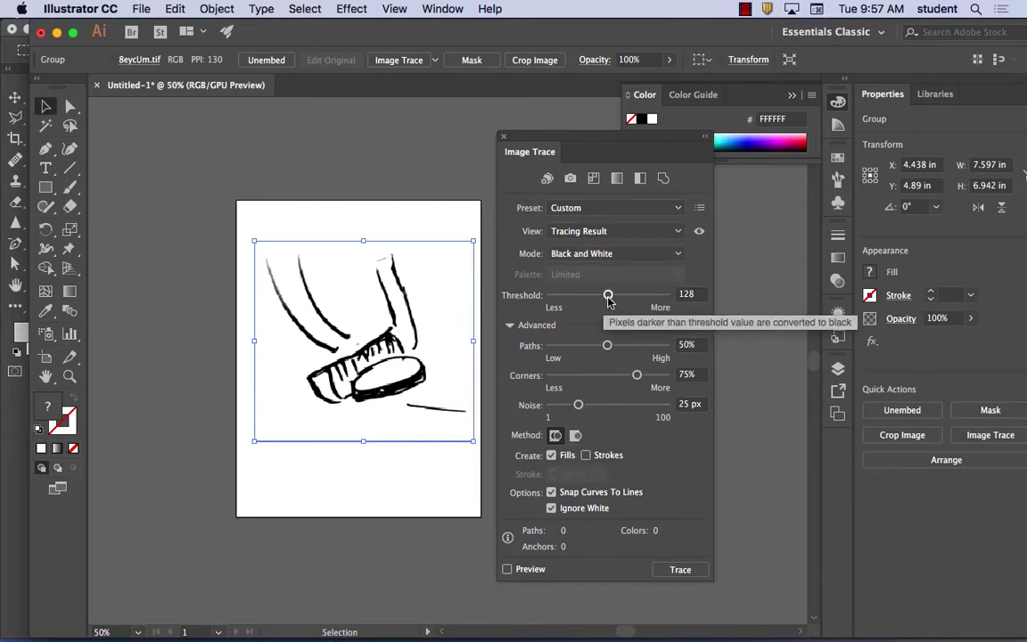
# Step: Set the tracing threshold to 124 and trace the sketch in black and white with Ignore White enabled
pyautogui.moveTo(607, 295)
pyautogui.mouseDown()
pyautogui.moveTo(579, 295)
pyautogui.moveTo(636, 296)
pyautogui.moveTo(589, 297)
pyautogui.moveTo(607, 303)
pyautogui.mouseUp()
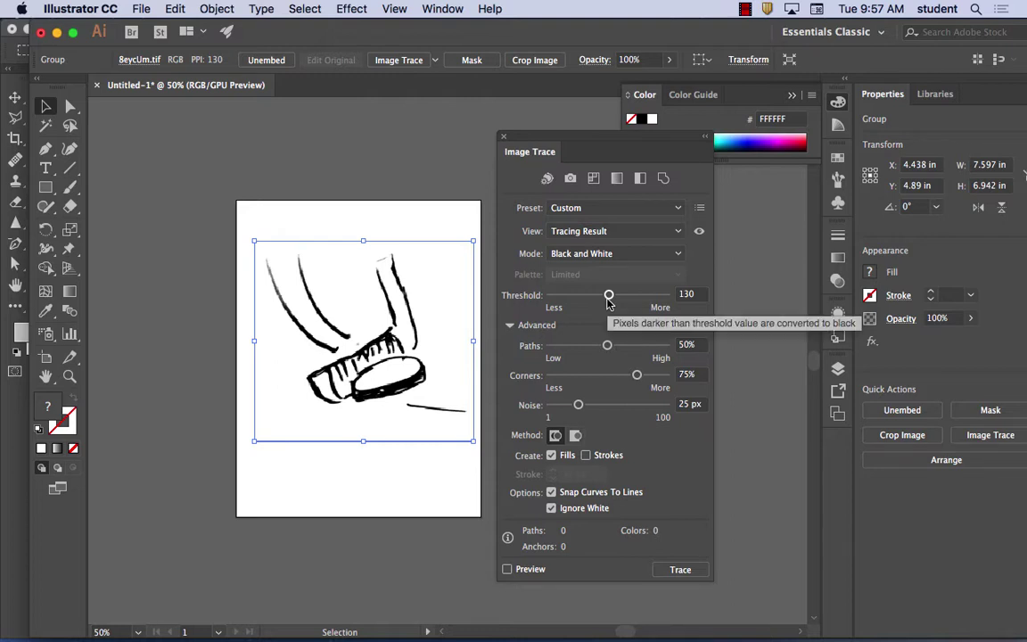
pyautogui.moveTo(607, 300); pyautogui.dragTo(606, 297)
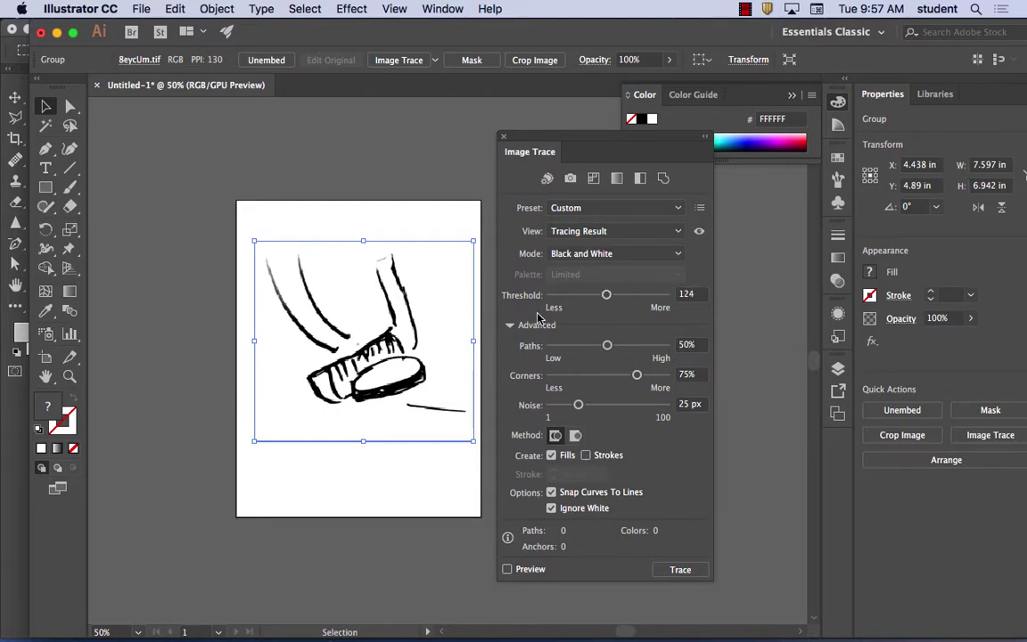
pyautogui.click(513, 327)
pyautogui.click(512, 327)
pyautogui.click(513, 327)
pyautogui.click(510, 327)
pyautogui.click(511, 326)
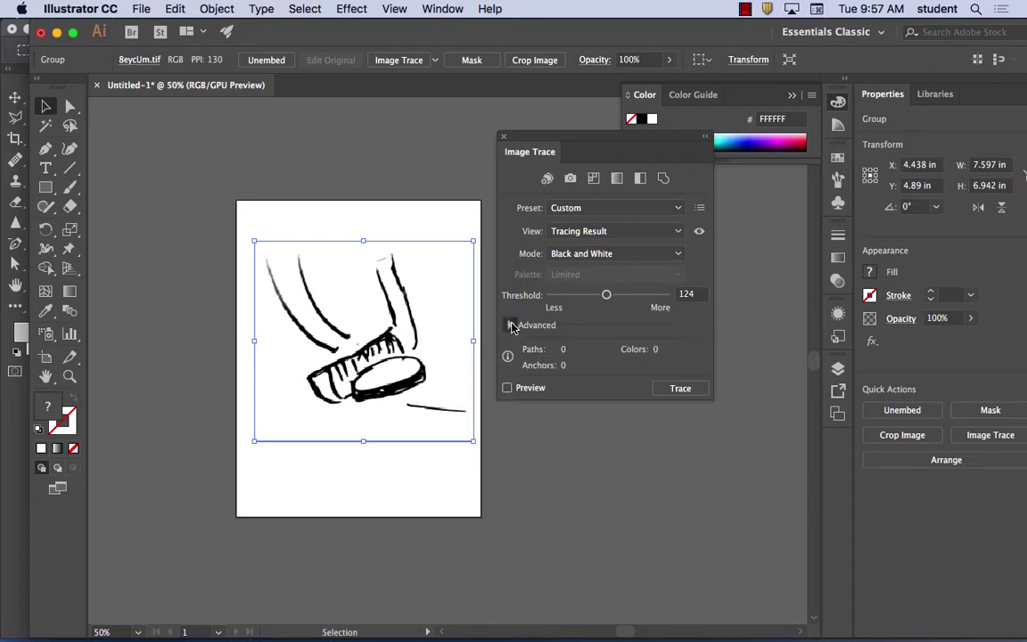
pyautogui.click(511, 326)
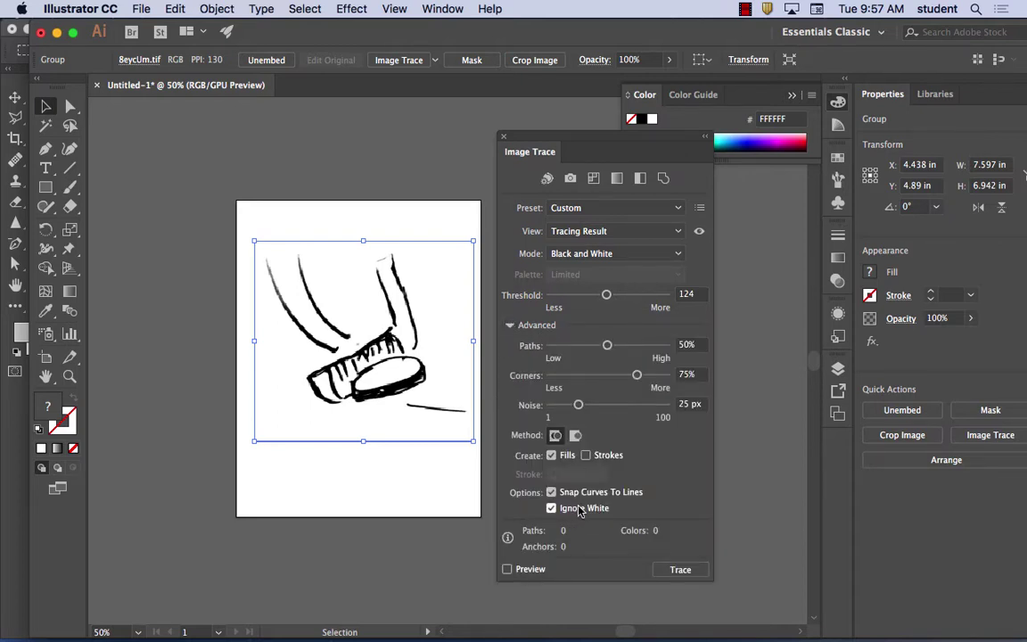
pyautogui.click(682, 571)
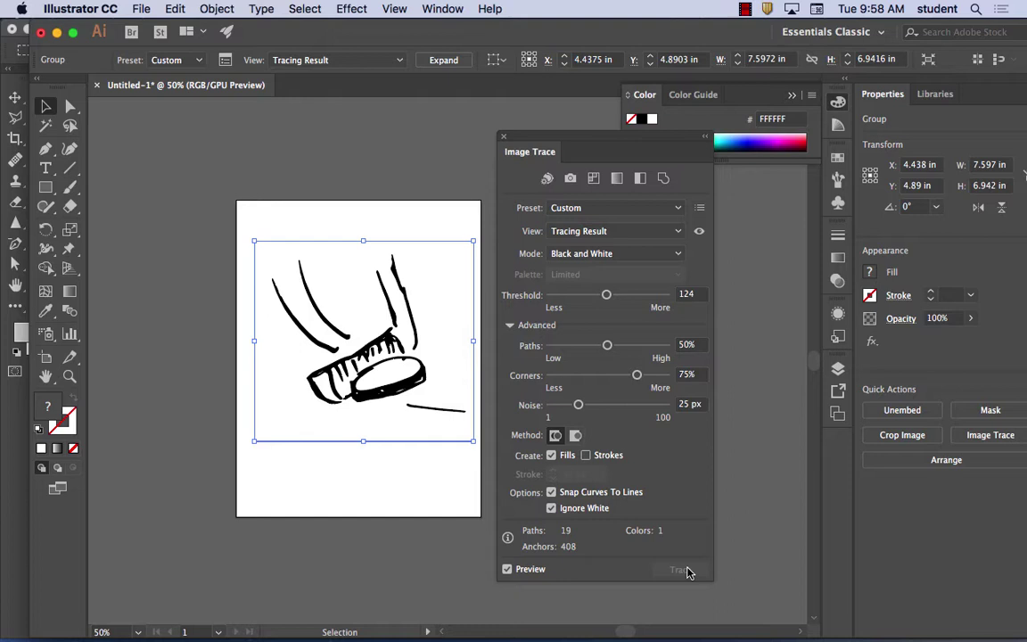
# Step: Undo the image tracing of the sketch
pyautogui.click(172, 9)
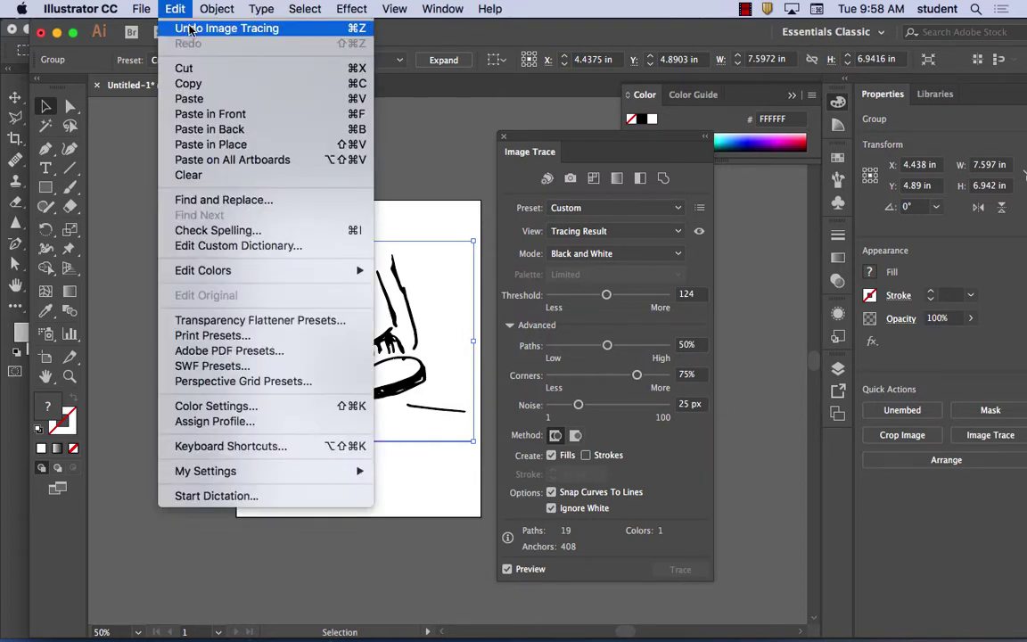
pyautogui.click(189, 30)
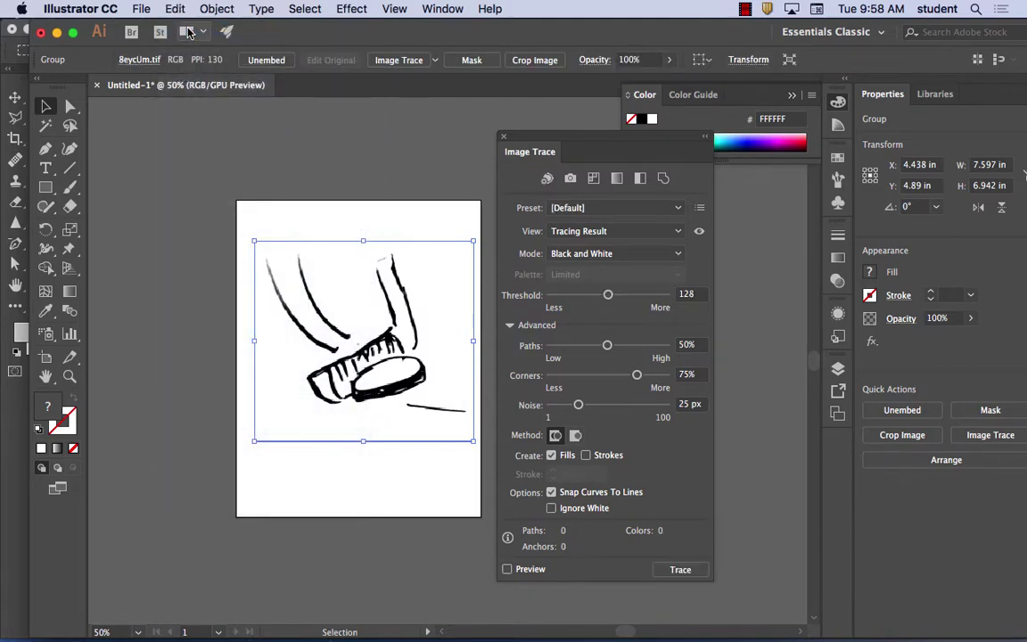
pyautogui.click(176, 8)
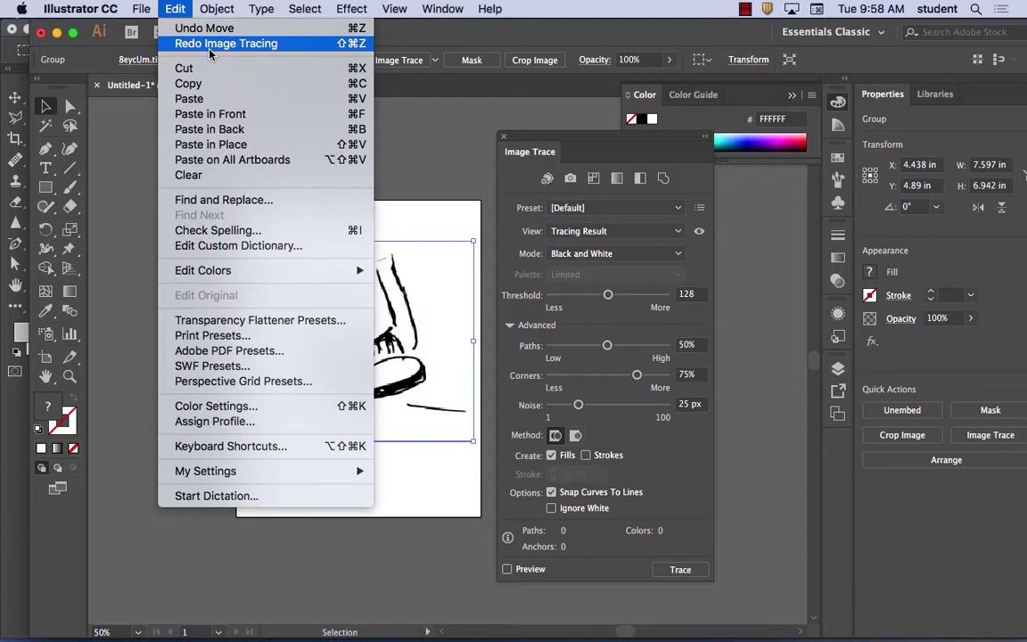
pyautogui.moveTo(445, 10)
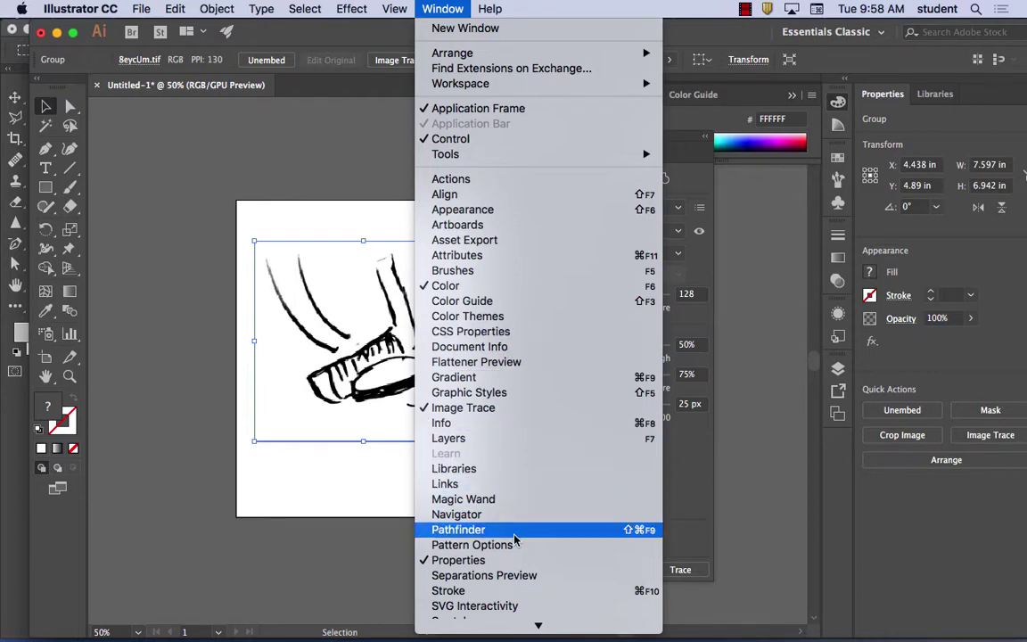
pyautogui.scroll(-4, 520, 549)
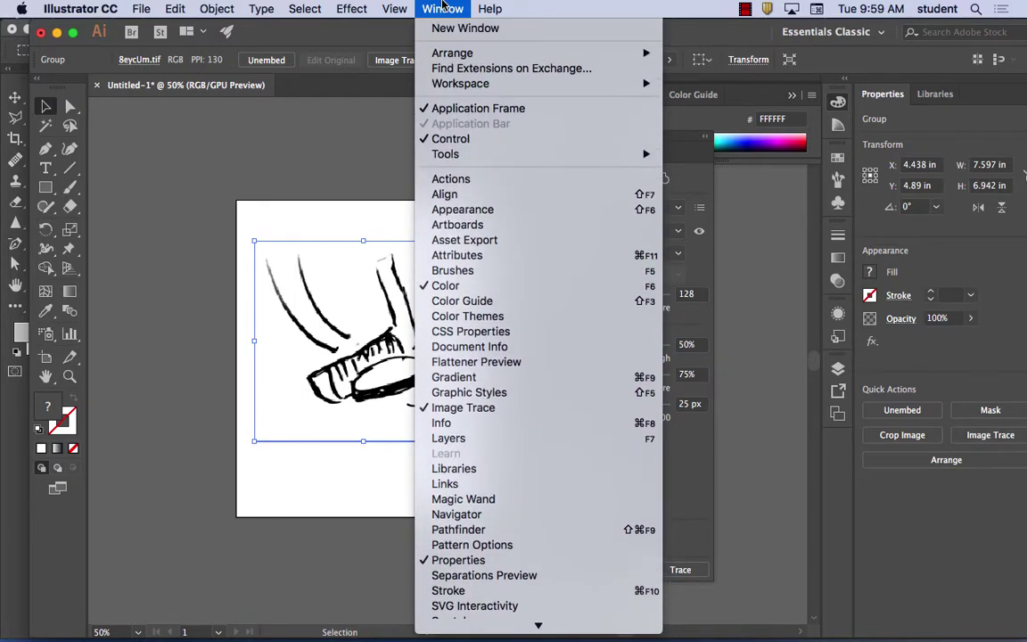
pyautogui.click(442, 8)
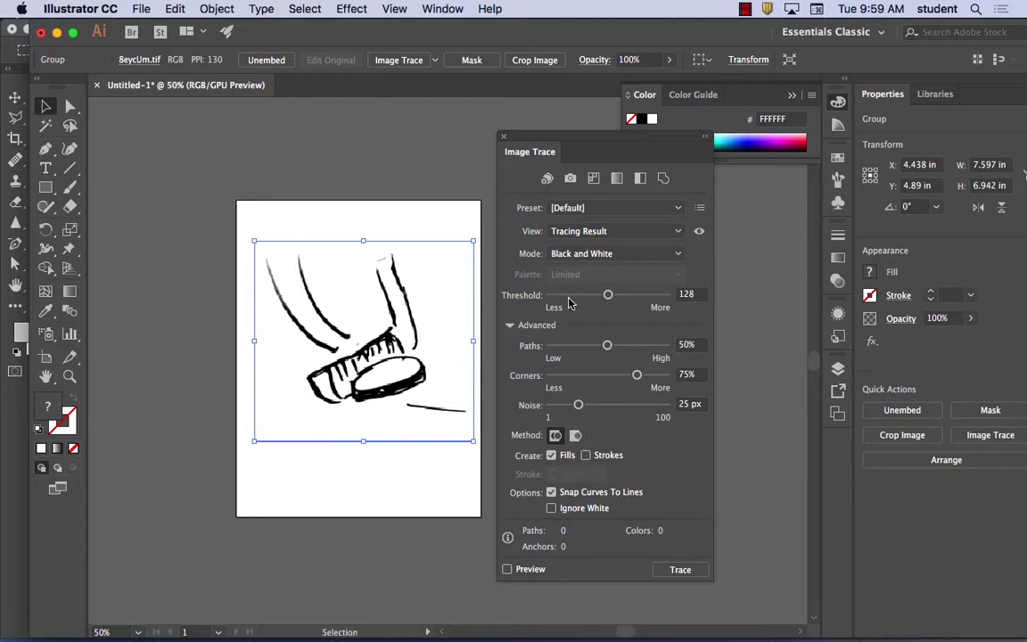
# Step: Trace the sketch with the [Default] black-and-white settings and expand the tracing's object and fill into editable paths
pyautogui.click(680, 569)
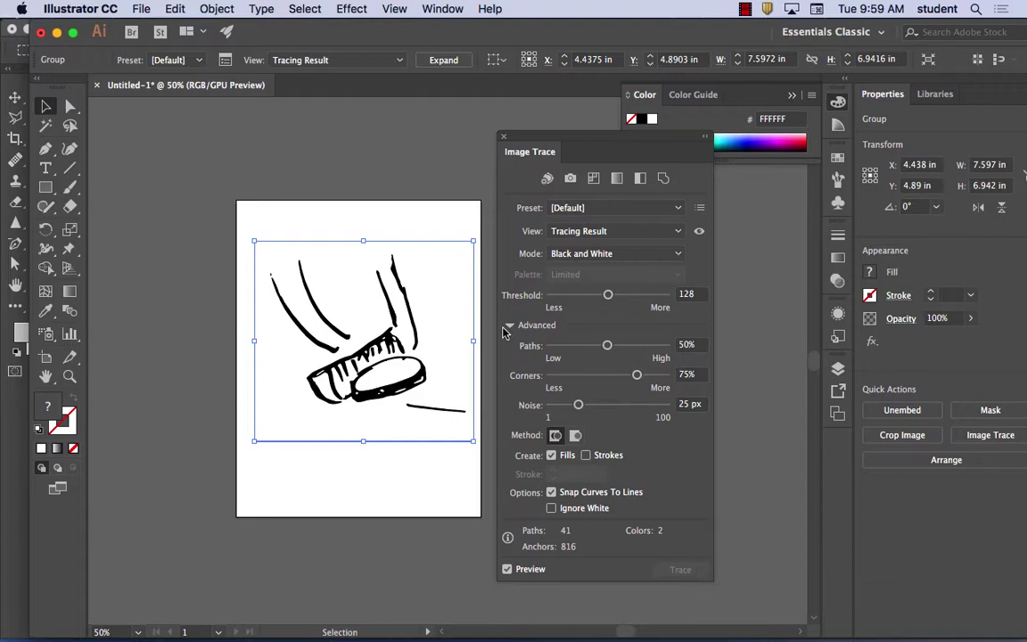
pyautogui.click(216, 8)
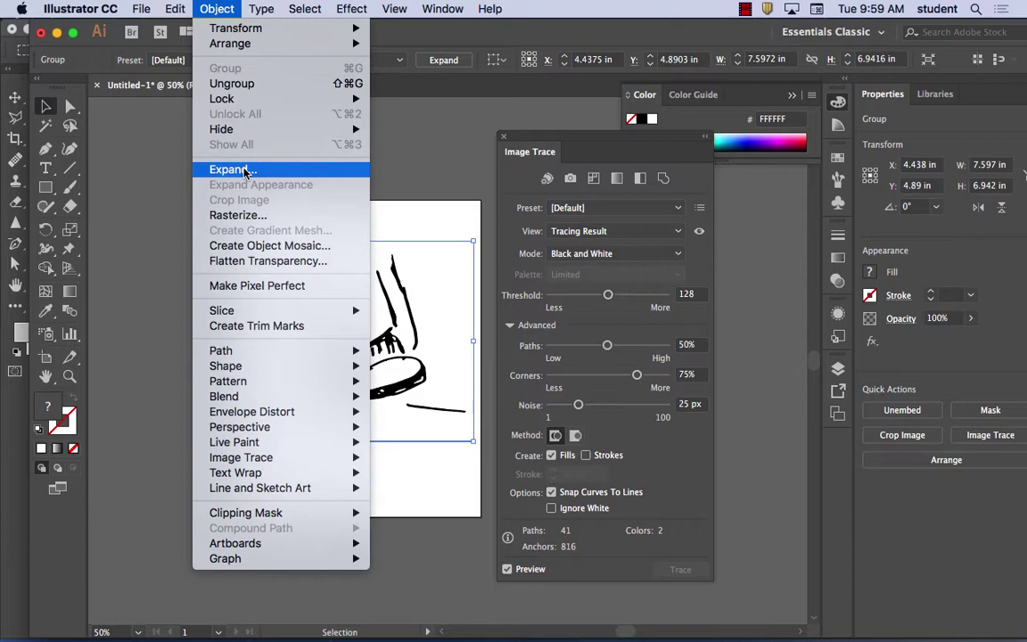
pyautogui.click(245, 171)
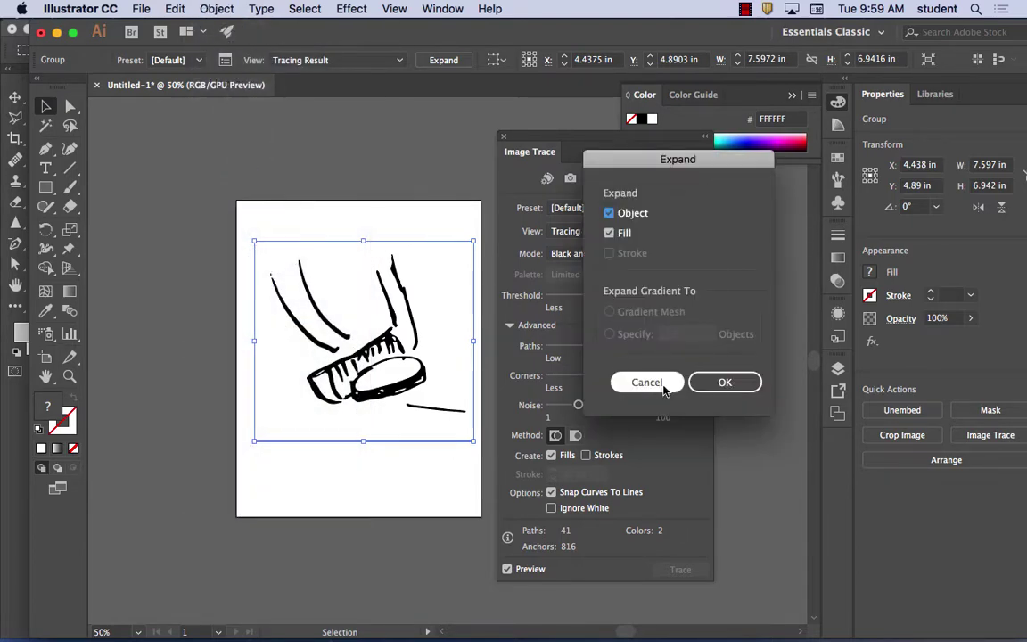
pyautogui.click(720, 382)
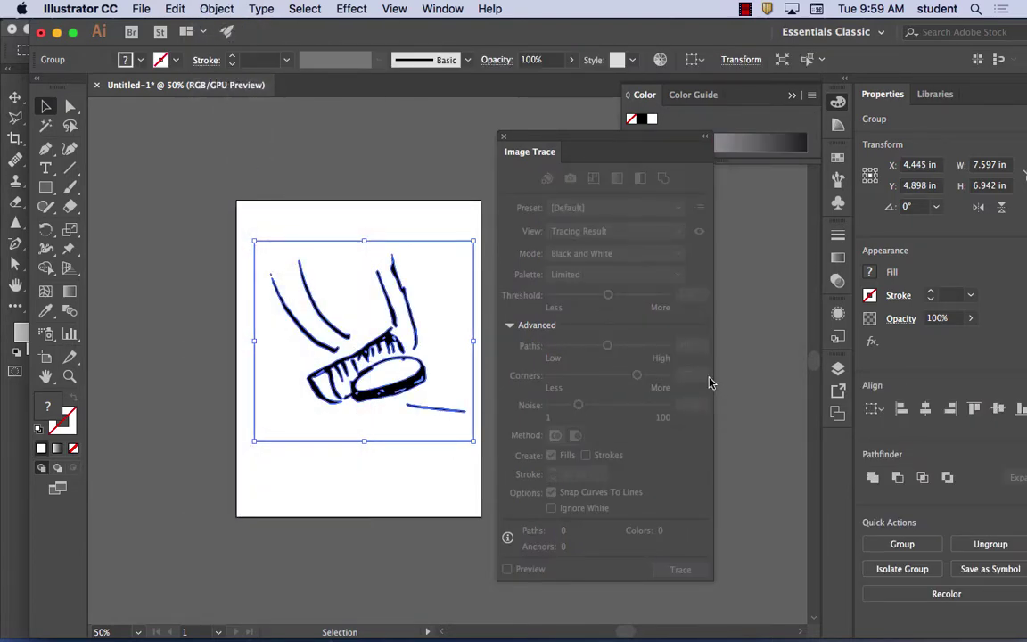
# Step: Try selecting and deleting the whole expanded group, and undo the deletion
pyautogui.click(435, 229)
pyautogui.click(446, 276)
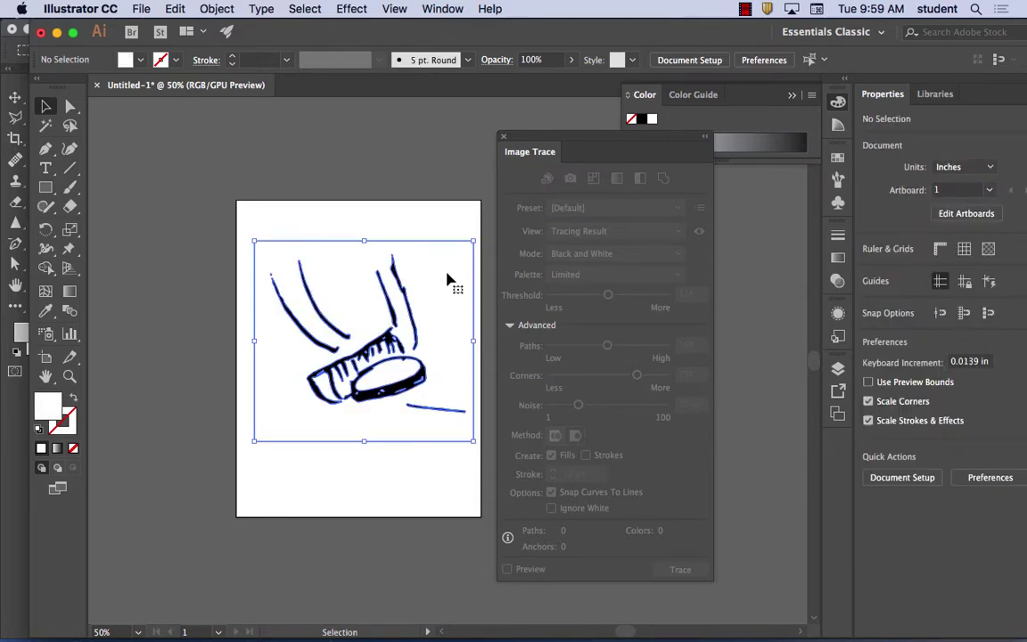
pyautogui.click(441, 225)
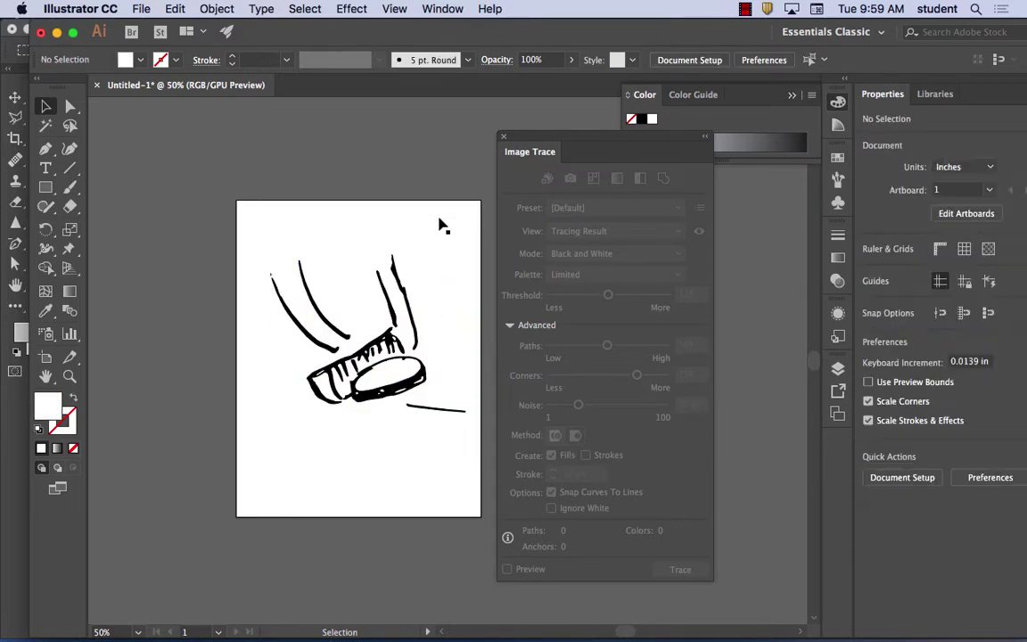
pyautogui.click(443, 291)
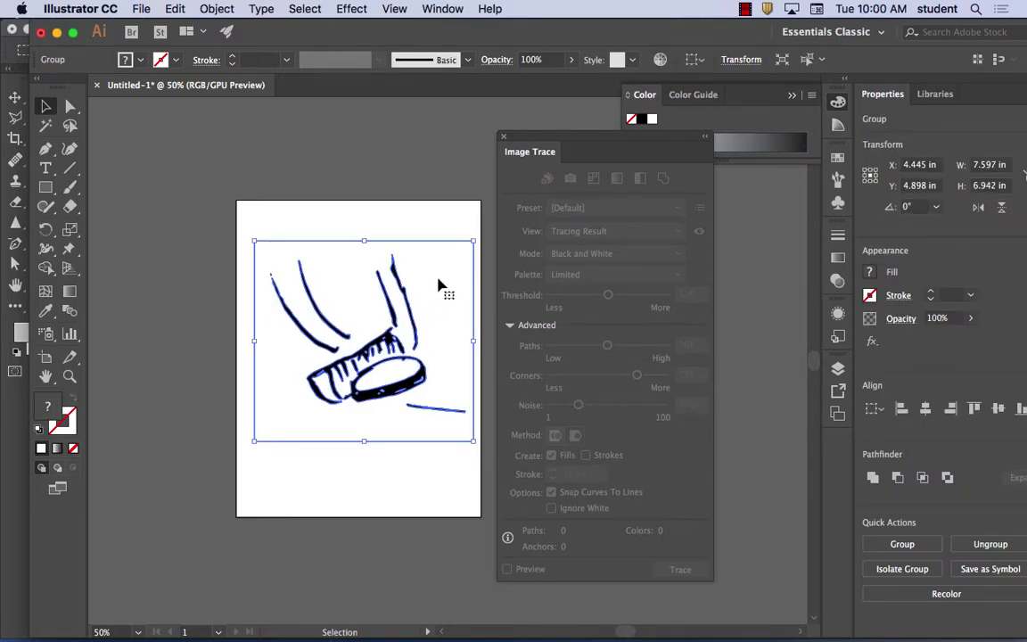
pyautogui.press('Delete')
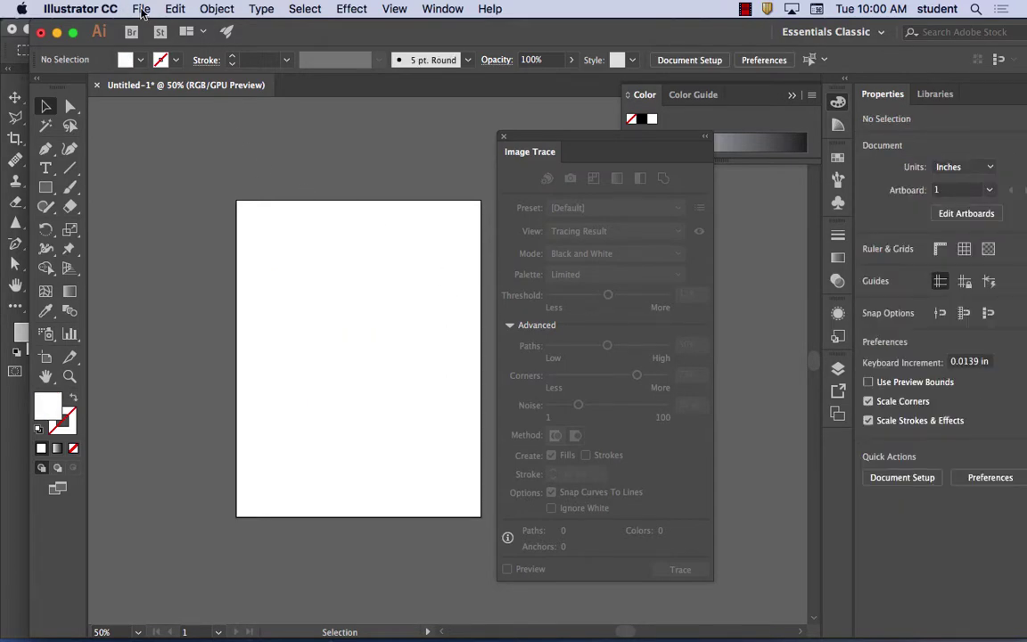
pyautogui.click(170, 9)
pyautogui.click(171, 29)
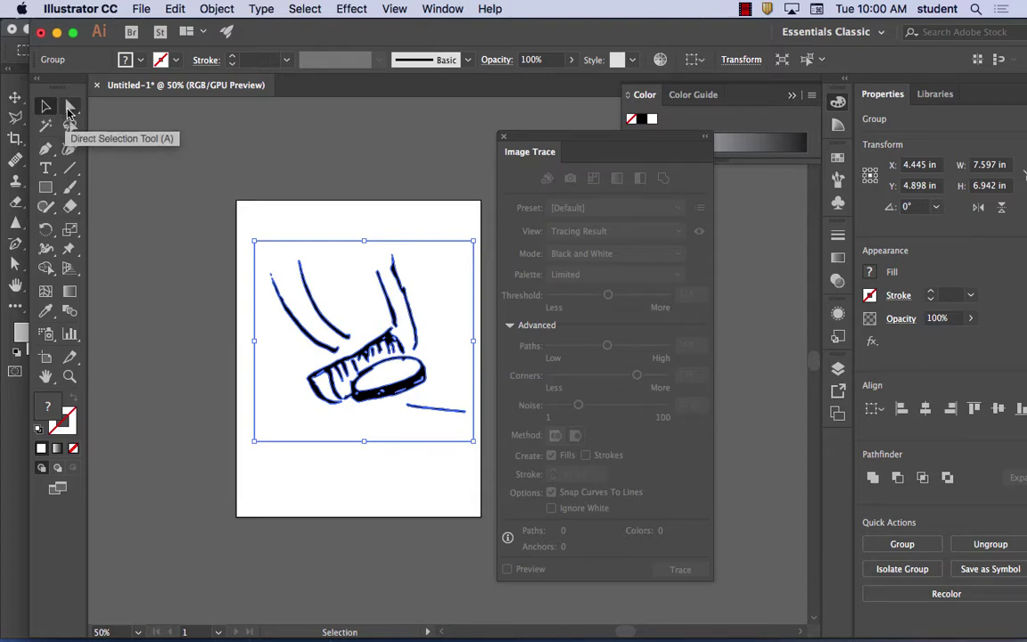
# Step: Select only the white background compound path around the line drawing with the Direct Selection tool
pyautogui.click(71, 107)
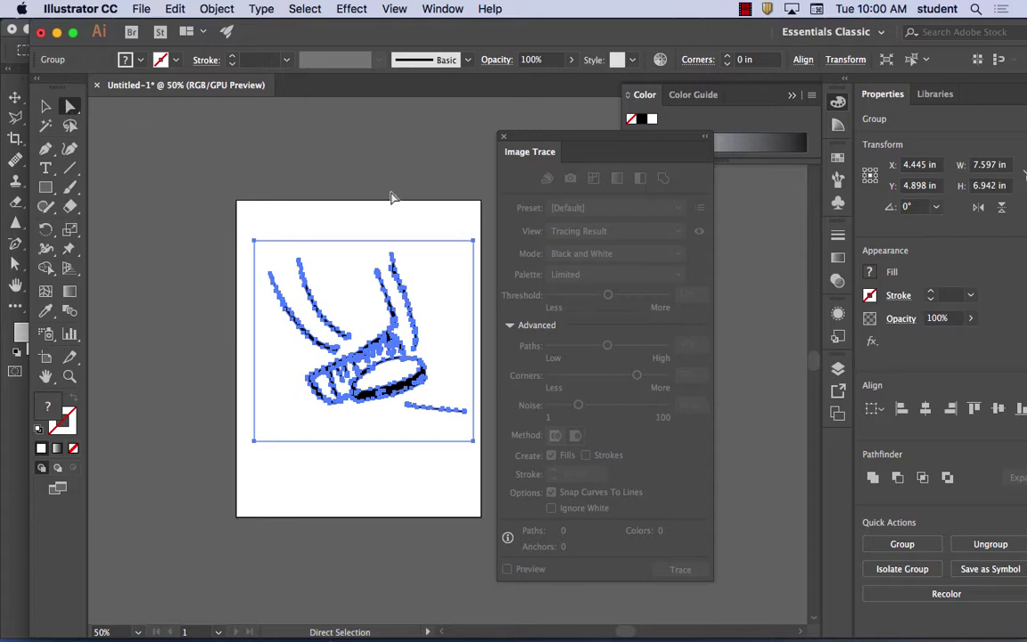
pyautogui.click(390, 222)
pyautogui.click(446, 294)
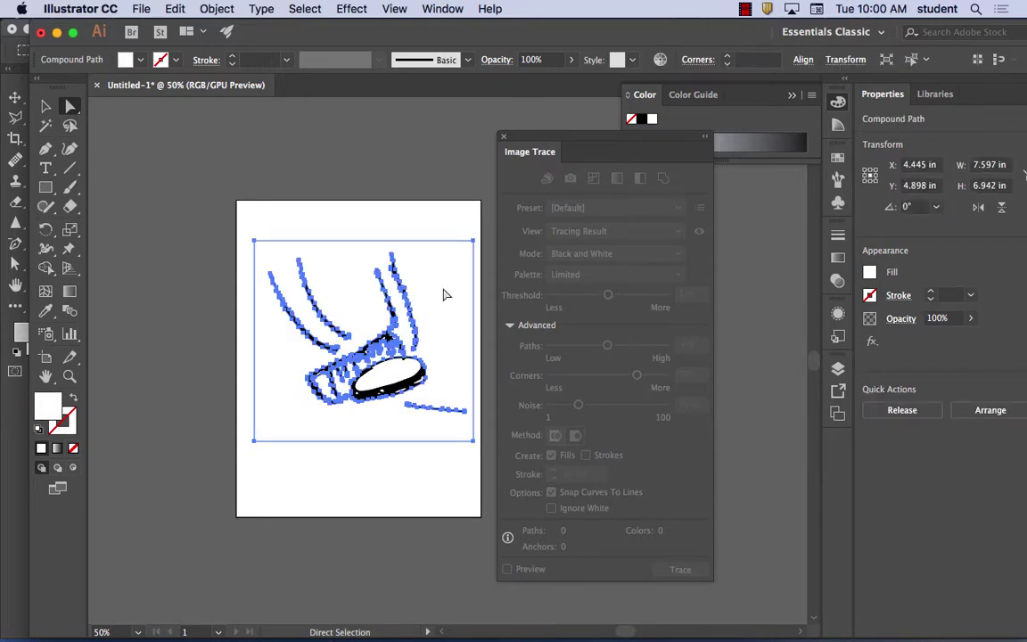
pyautogui.click(435, 221)
pyautogui.click(447, 286)
pyautogui.click(447, 288)
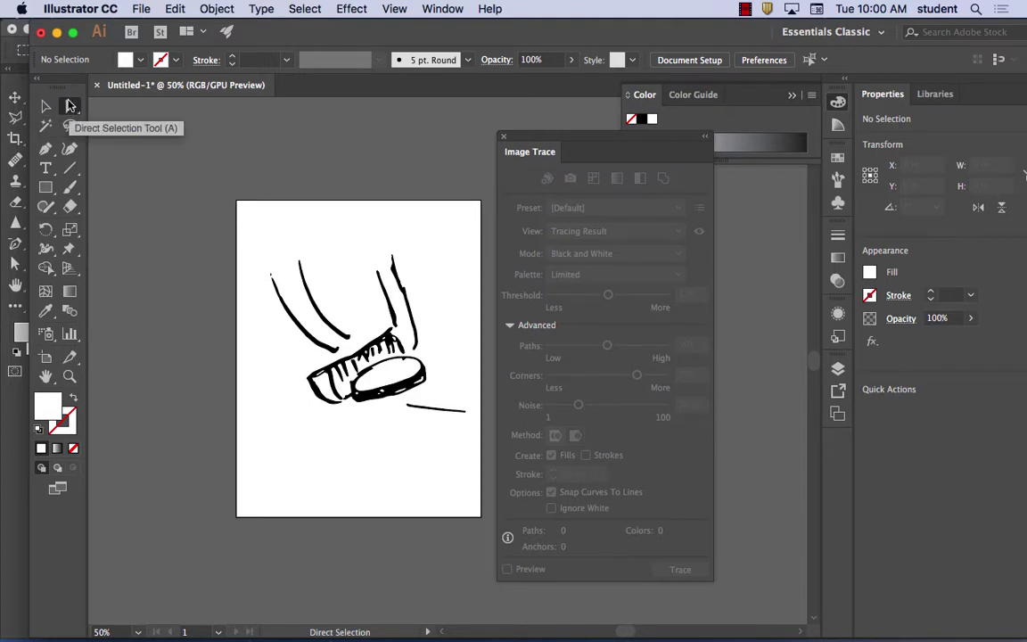
# Step: Examine the edges of the traced blade and puck lines up close, at magnifications up to 300%
pyautogui.press('super+equal')
pyautogui.press('super+equal')
pyautogui.press('super+equal')
pyautogui.press('super+equal')
pyautogui.press('super+equal')
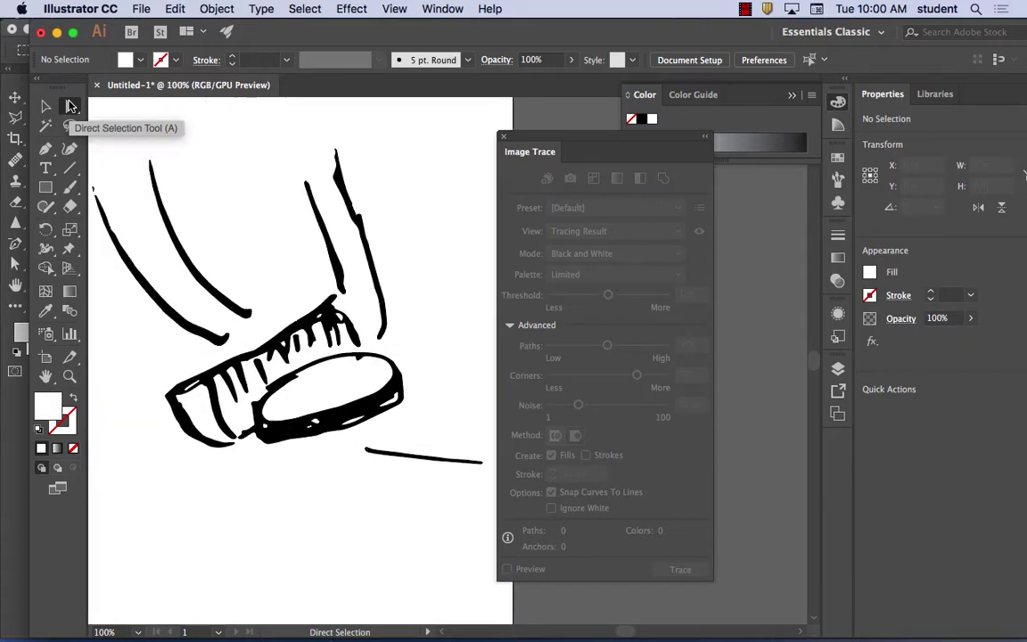
pyautogui.press('super+minus')
pyautogui.press('super+minus')
pyautogui.press('super+minus')
pyautogui.press('super+minus')
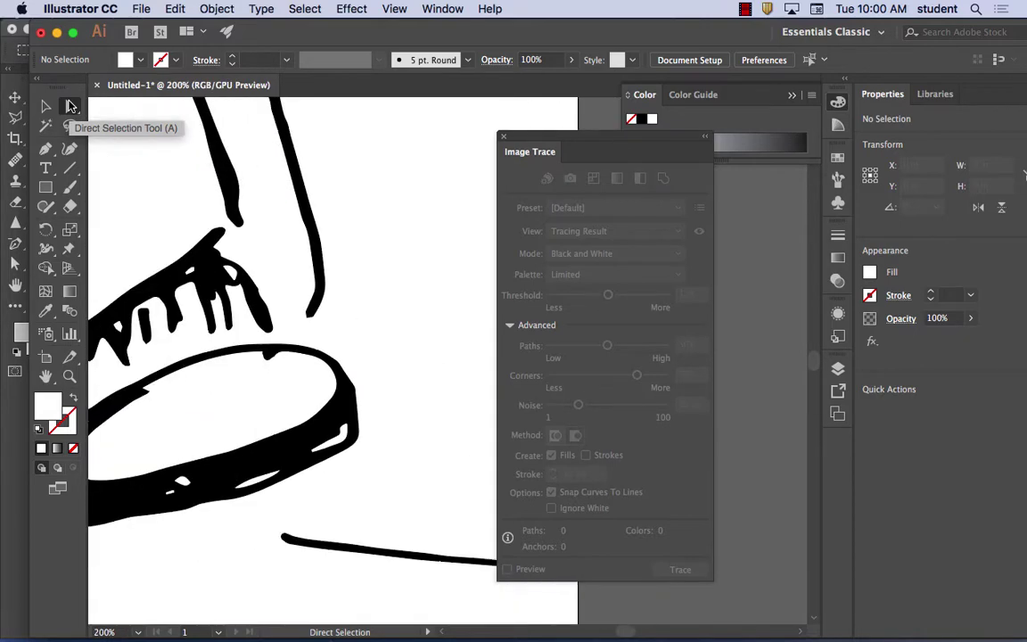
pyautogui.press('super+equal')
pyautogui.press('super+equal')
pyautogui.press('super+equal')
pyautogui.press('super+equal')
pyautogui.press('super+minus')
pyautogui.press('super+minus')
pyautogui.press('super+minus')
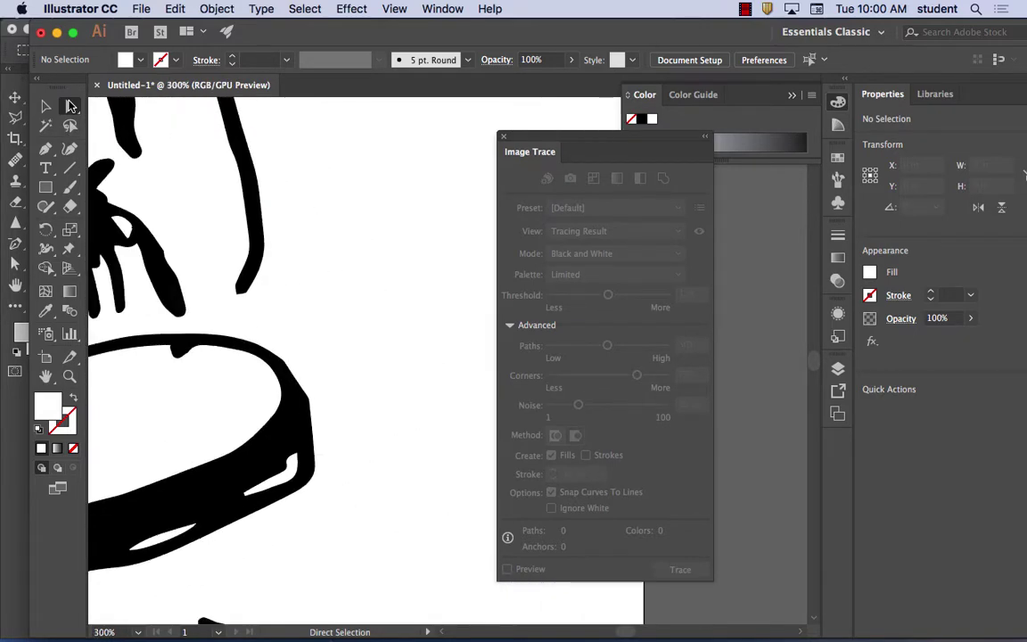
pyautogui.press('super+equal')
pyautogui.press('super+equal')
pyautogui.press('super+equal')
pyautogui.press('super+minus')
pyautogui.press('super+minus')
pyautogui.press('super+minus')
pyautogui.press('super+minus')
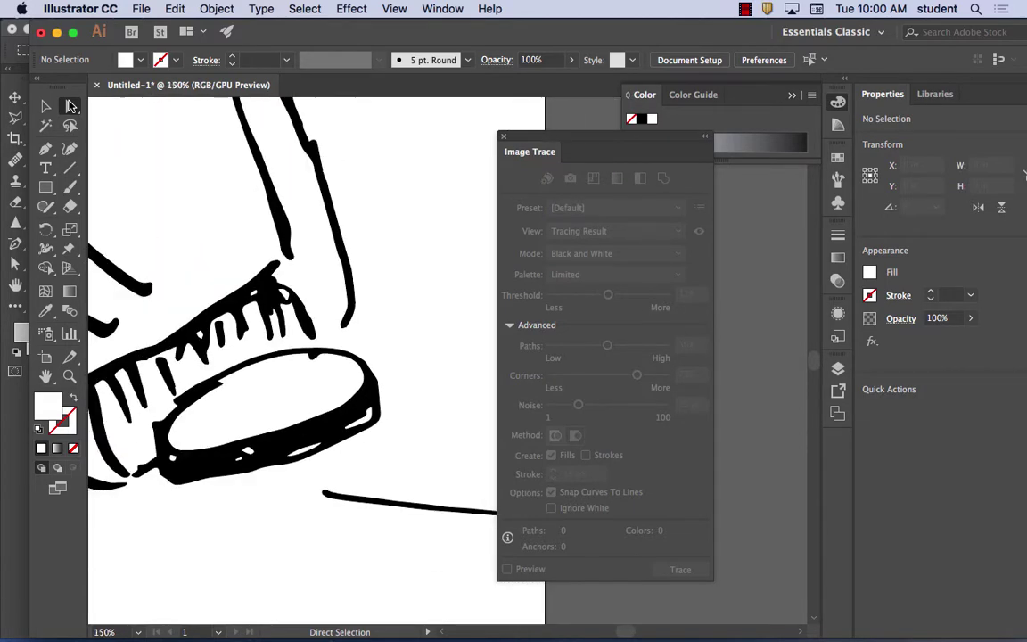
pyautogui.press('super+equal')
pyautogui.press('super+equal')
pyautogui.press('super+equal')
pyautogui.press('super+equal')
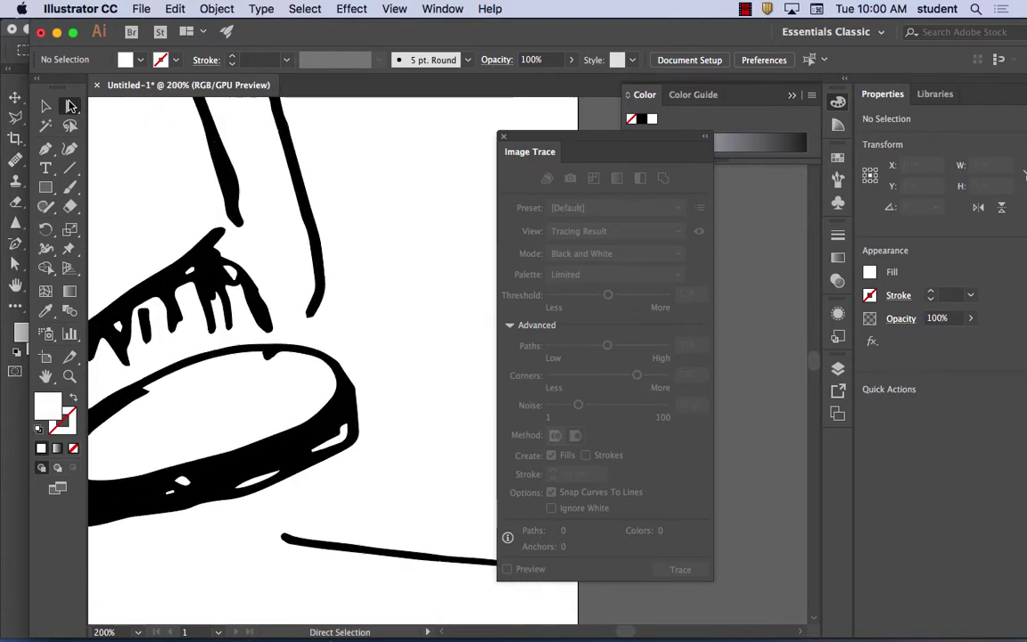
pyautogui.press('super+minus')
pyautogui.moveTo(381, 256); pyautogui.dragTo(434, 238)
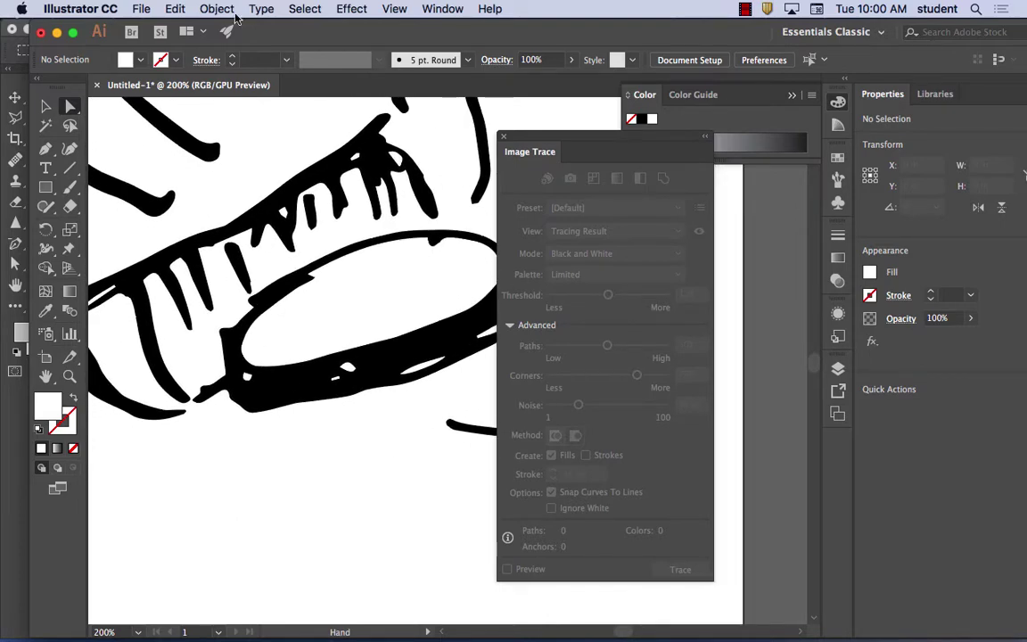
# Step: Select individual anchor points along the lower edge of the puck outline with the Direct Selection tool, and clear the selection
pyautogui.click(72, 108)
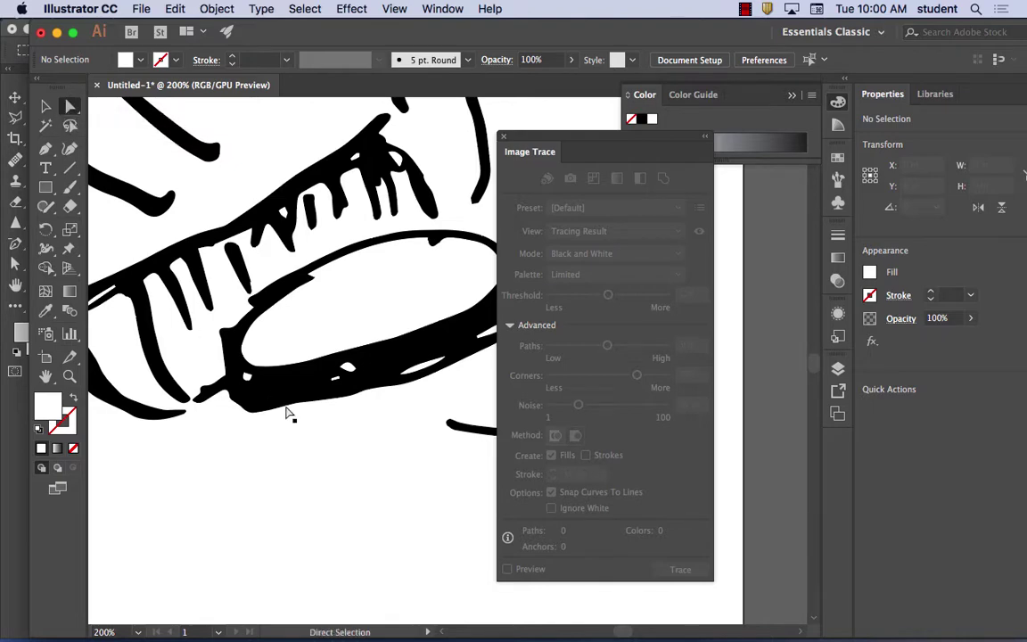
pyautogui.click(296, 409)
pyautogui.moveTo(296, 409)
pyautogui.mouseDown()
pyautogui.moveTo(297, 426)
pyautogui.moveTo(295, 413)
pyautogui.mouseUp()
pyautogui.click(337, 403)
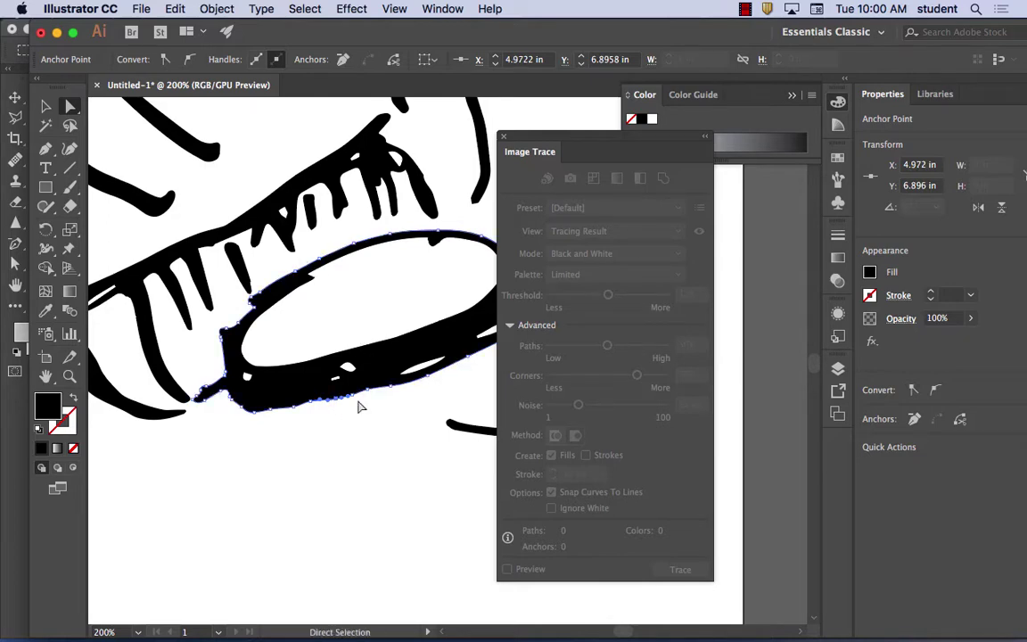
pyautogui.press('super+minus')
pyautogui.press('super+minus')
pyautogui.press('super+minus')
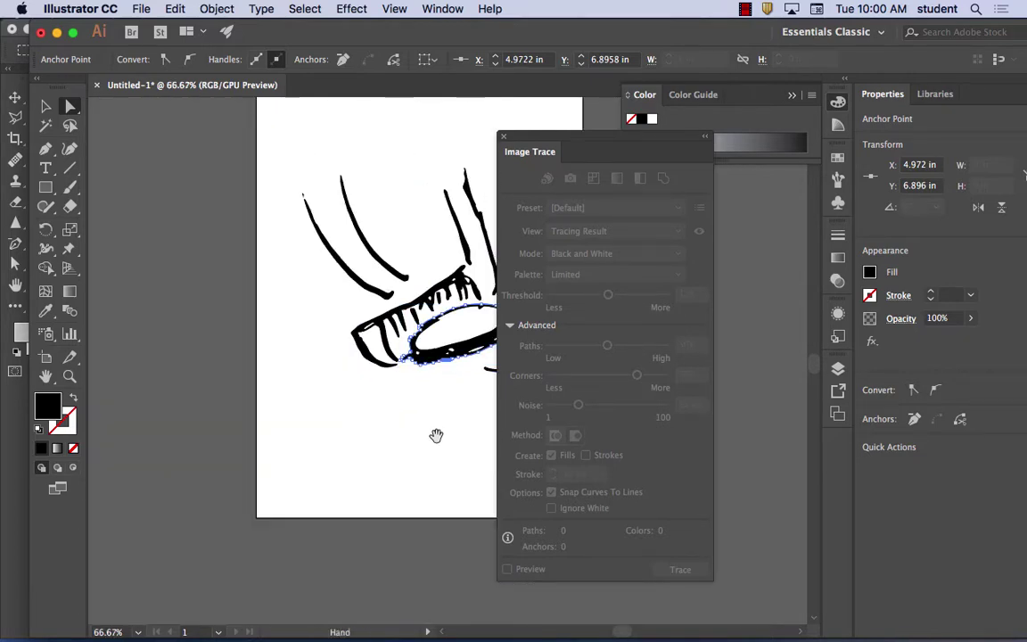
pyautogui.moveTo(436, 433); pyautogui.dragTo(323, 430)
pyautogui.click(398, 363)
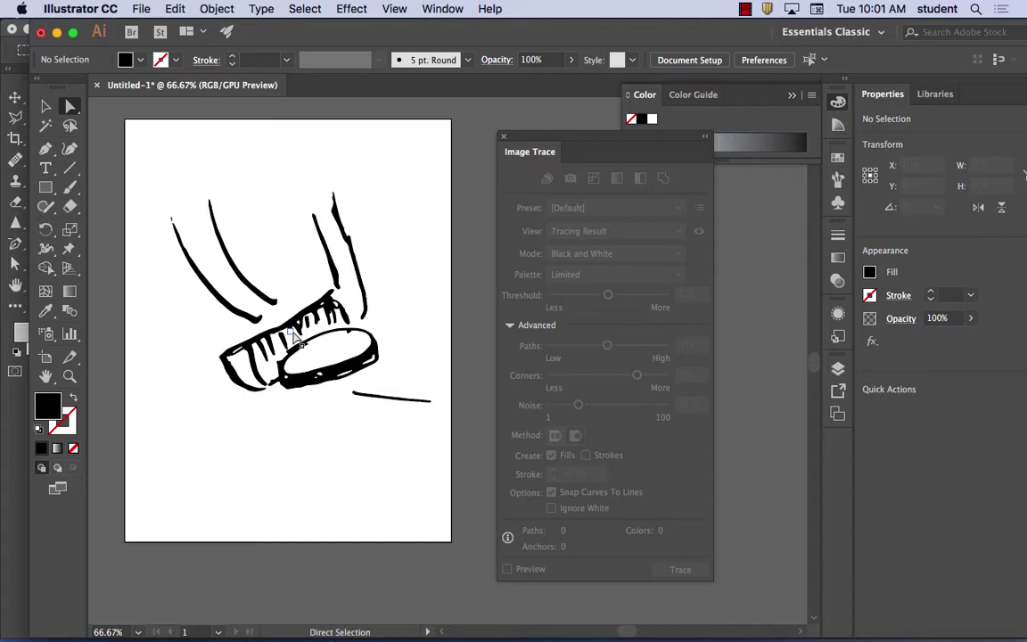
# Step: Inspect the puck outline and the hatching on the blade at up to 300% magnification
pyautogui.scroll(4, 295, 339)
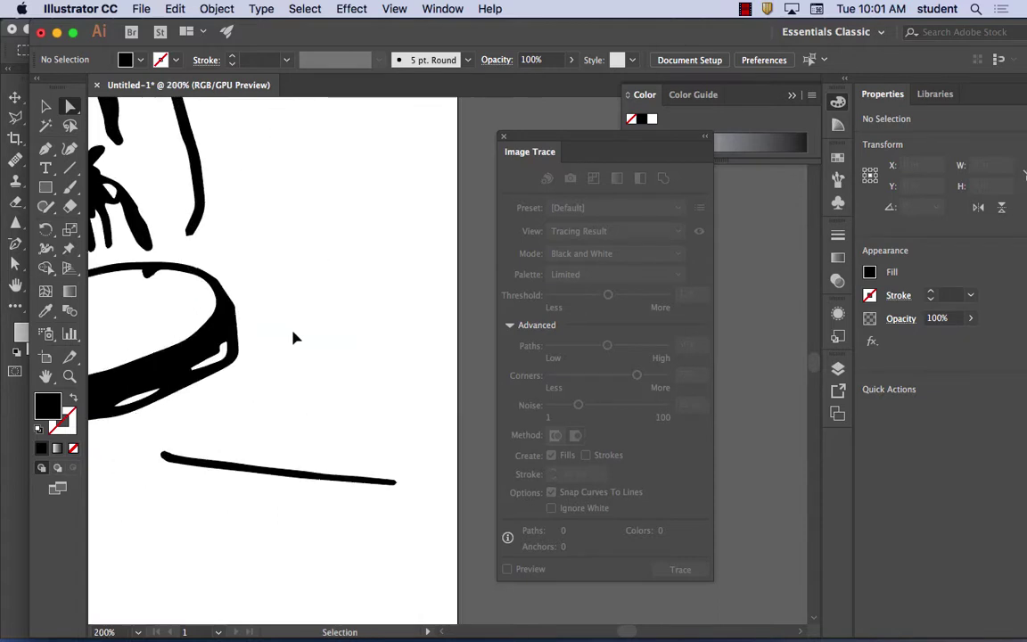
pyautogui.moveTo(178, 336); pyautogui.dragTo(342, 302)
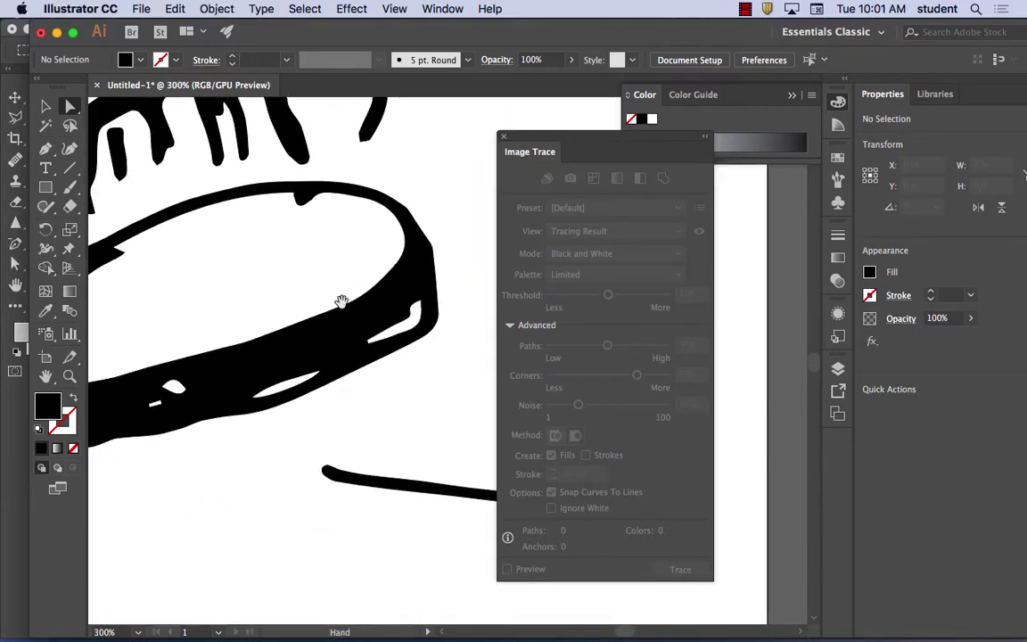
pyautogui.rightClick(341, 302)
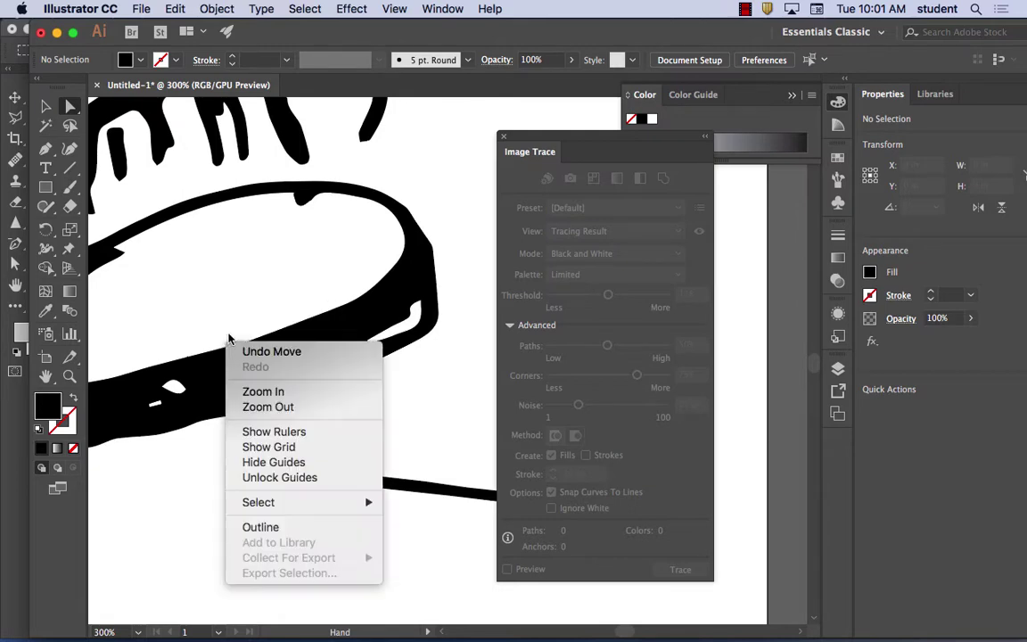
pyautogui.moveTo(314, 269); pyautogui.dragTo(367, 248)
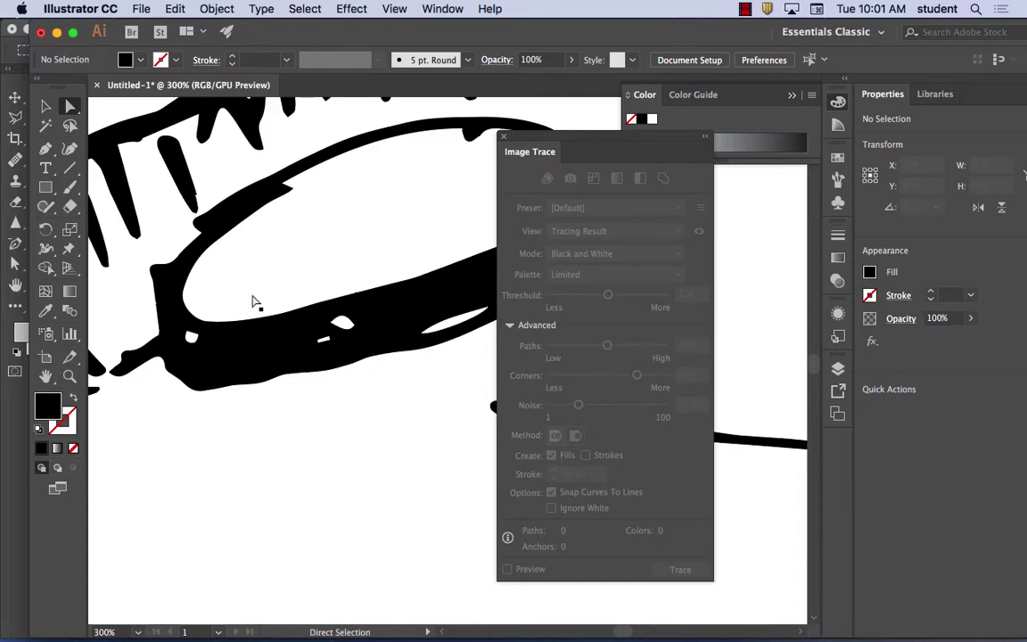
pyautogui.moveTo(252, 298); pyautogui.dragTo(337, 215)
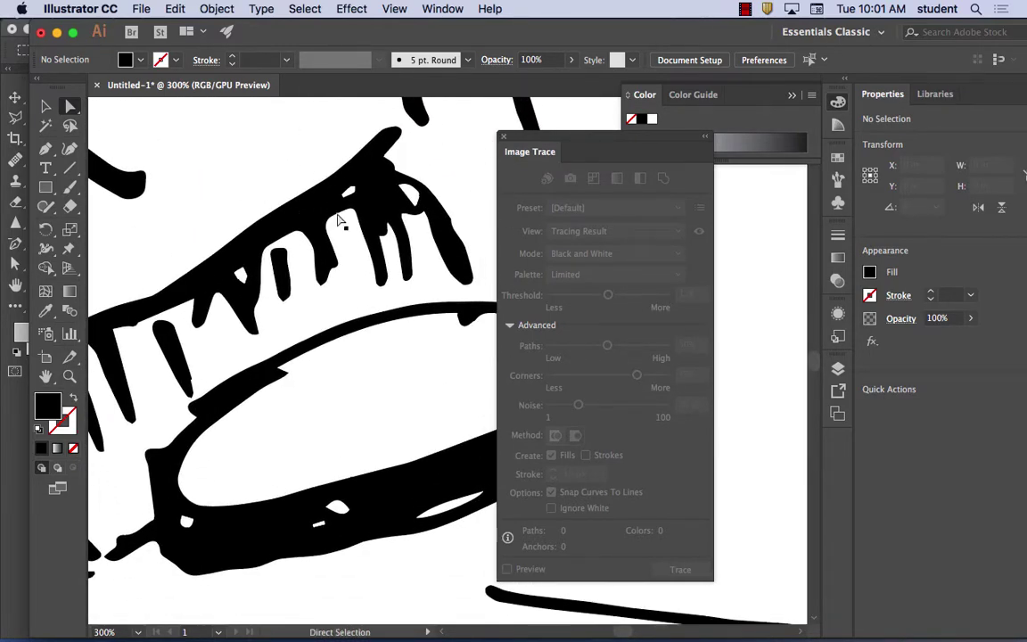
pyautogui.press('super+minus')
pyautogui.press('super+minus')
pyautogui.press('super+minus')
pyautogui.press('super+minus')
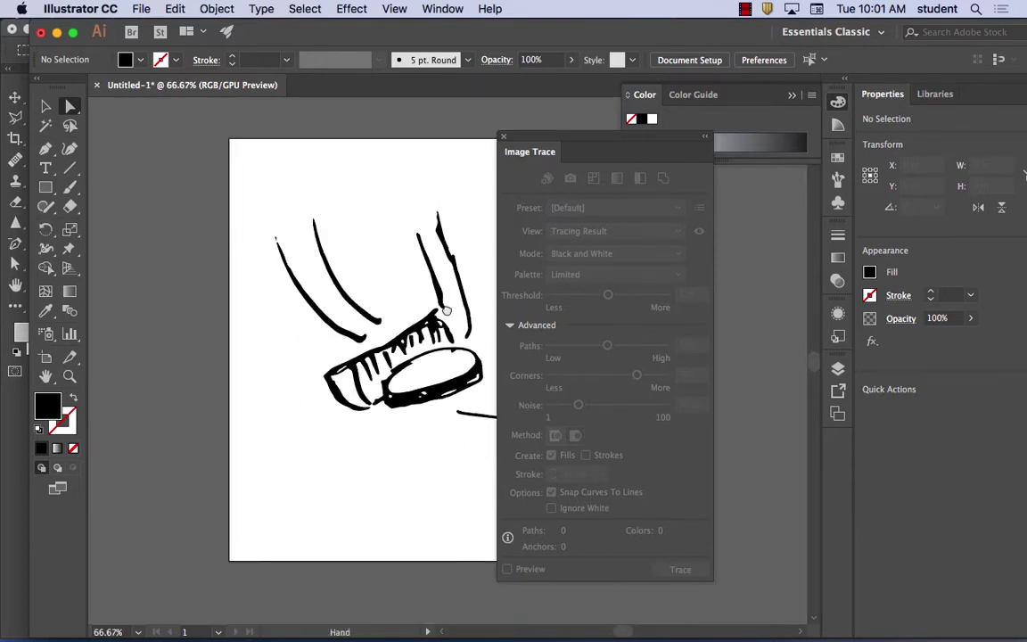
pyautogui.moveTo(454, 316); pyautogui.dragTo(352, 305)
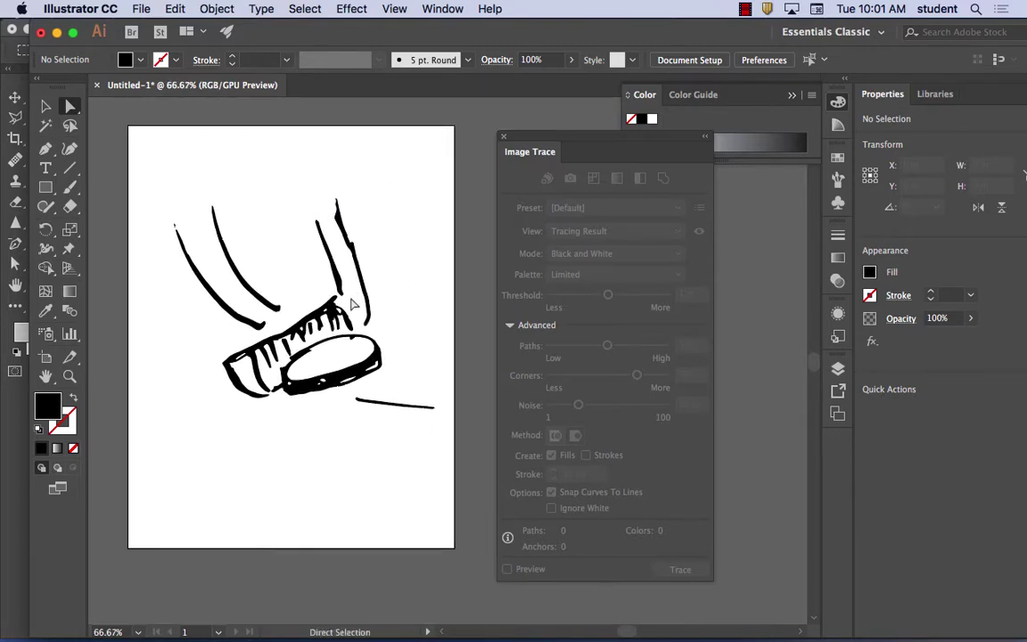
# Step: Select all paths of the traced drawing and preview the Simplify command on them at 50% curve precision
pyautogui.moveTo(131, 144)
pyautogui.mouseDown()
pyautogui.moveTo(465, 458)
pyautogui.moveTo(454, 458)
pyautogui.mouseUp()
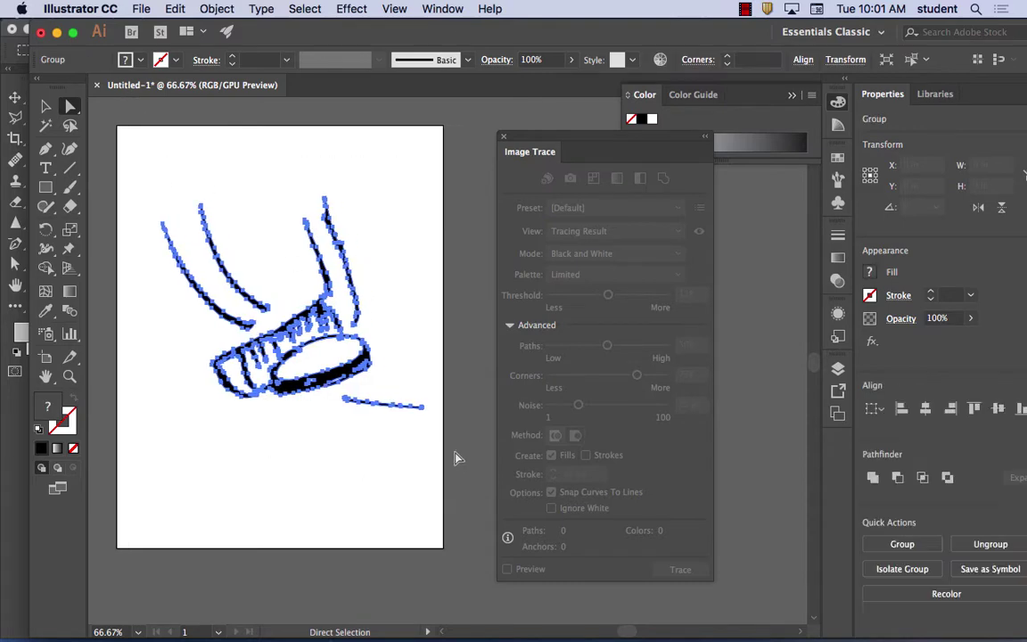
pyautogui.click(219, 8)
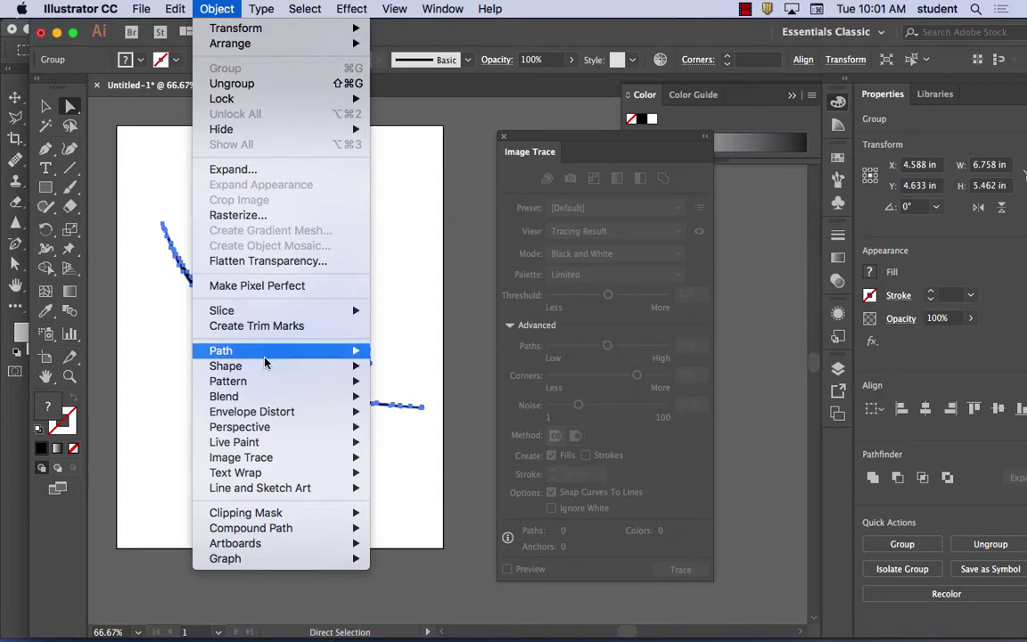
pyautogui.moveTo(263, 358)
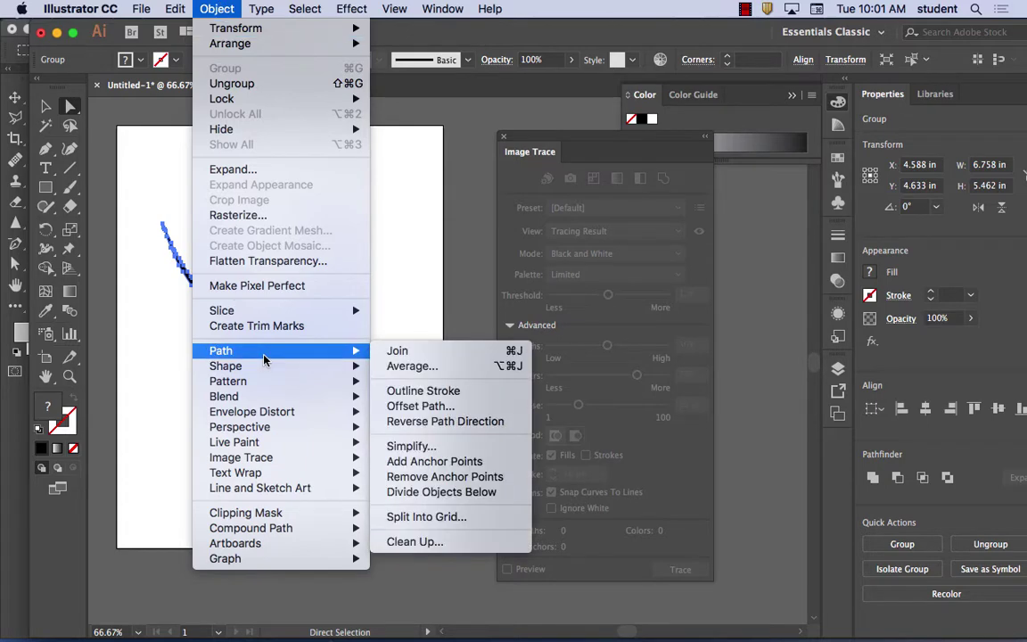
pyautogui.click(442, 448)
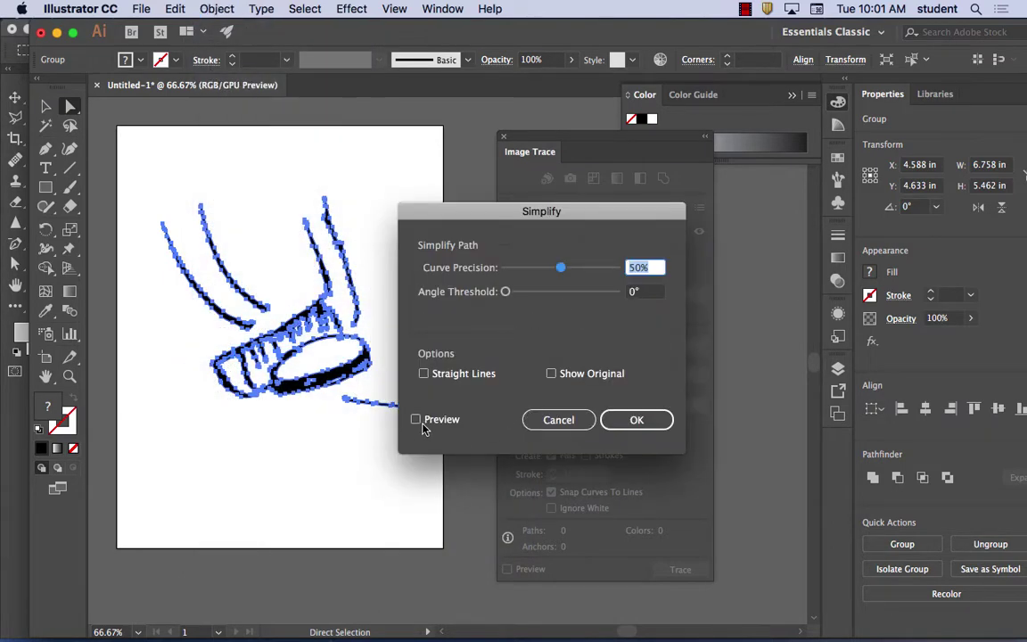
pyautogui.click(416, 421)
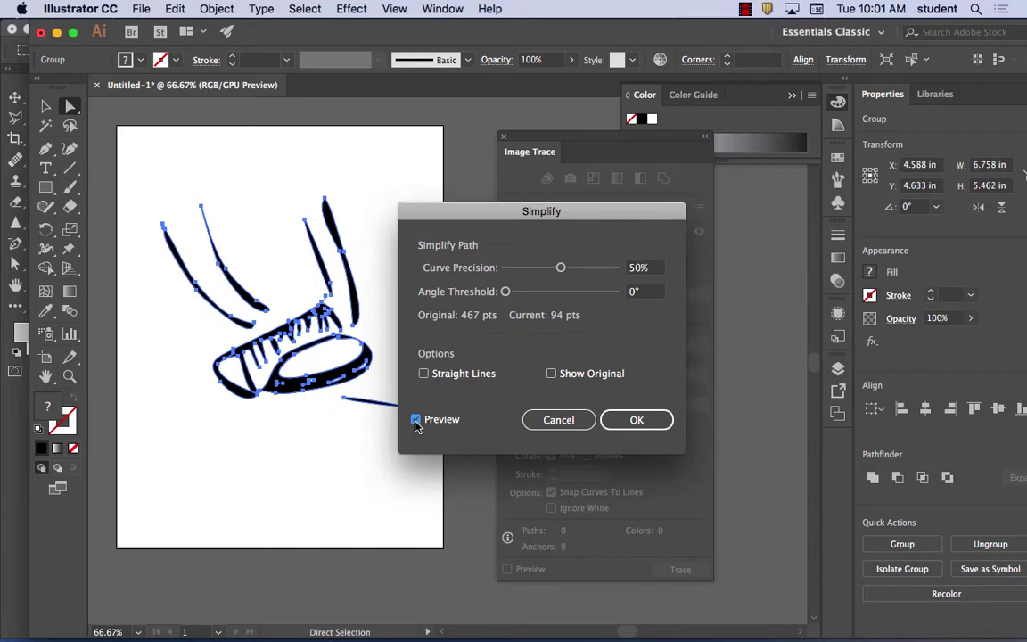
# Step: Compare the drawing with and without the Simplify preview at 50% curve precision
pyautogui.click(415, 422)
pyautogui.click(415, 421)
pyautogui.click(415, 420)
pyautogui.click(415, 420)
pyautogui.click(416, 421)
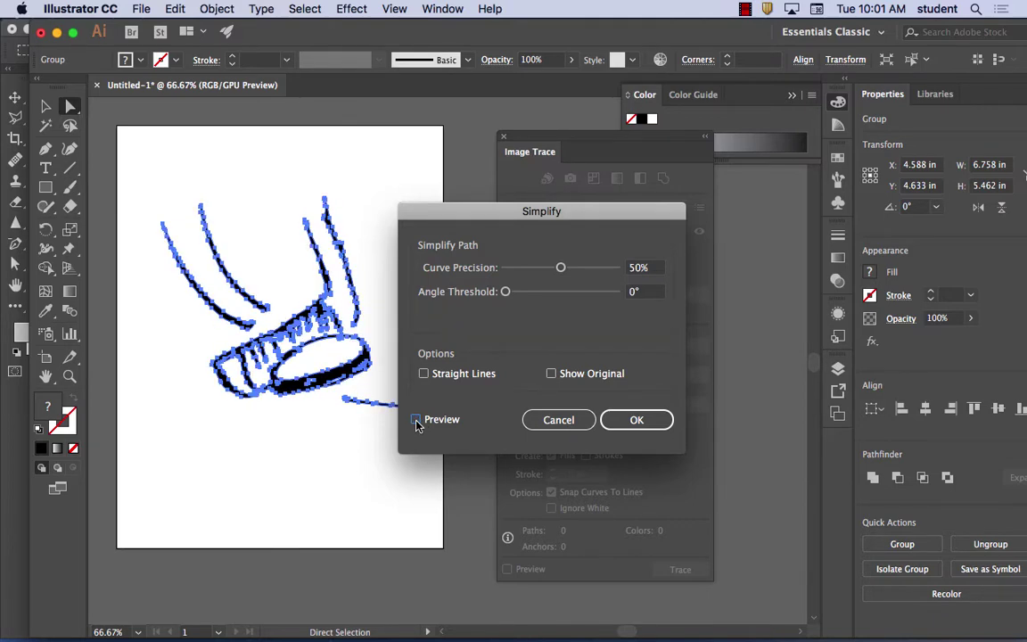
pyautogui.click(416, 422)
pyautogui.click(415, 421)
pyautogui.click(415, 422)
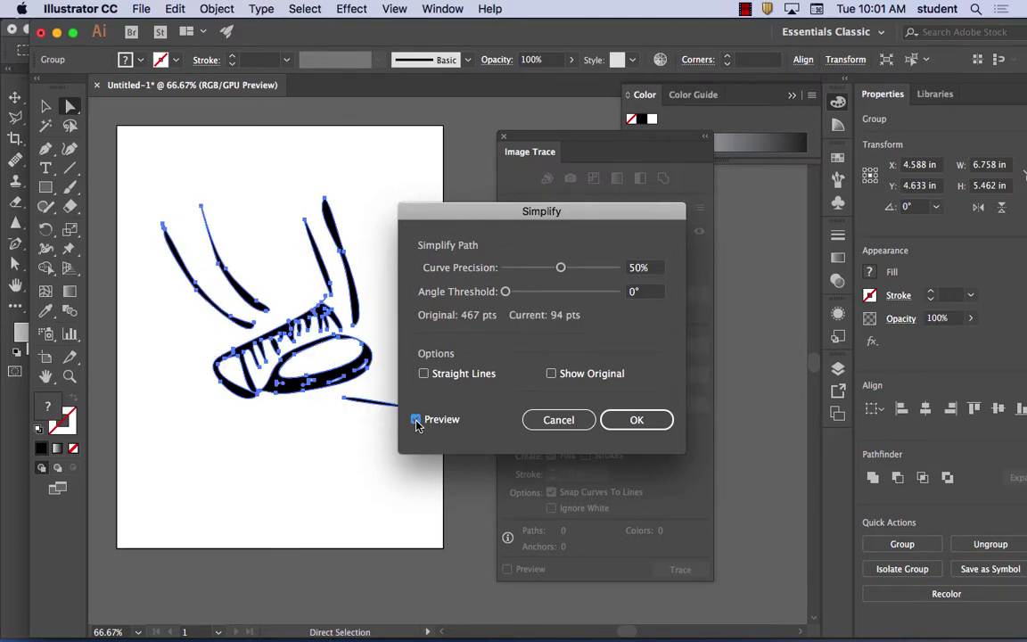
pyautogui.click(416, 421)
pyautogui.click(415, 422)
pyautogui.click(416, 422)
pyautogui.click(415, 422)
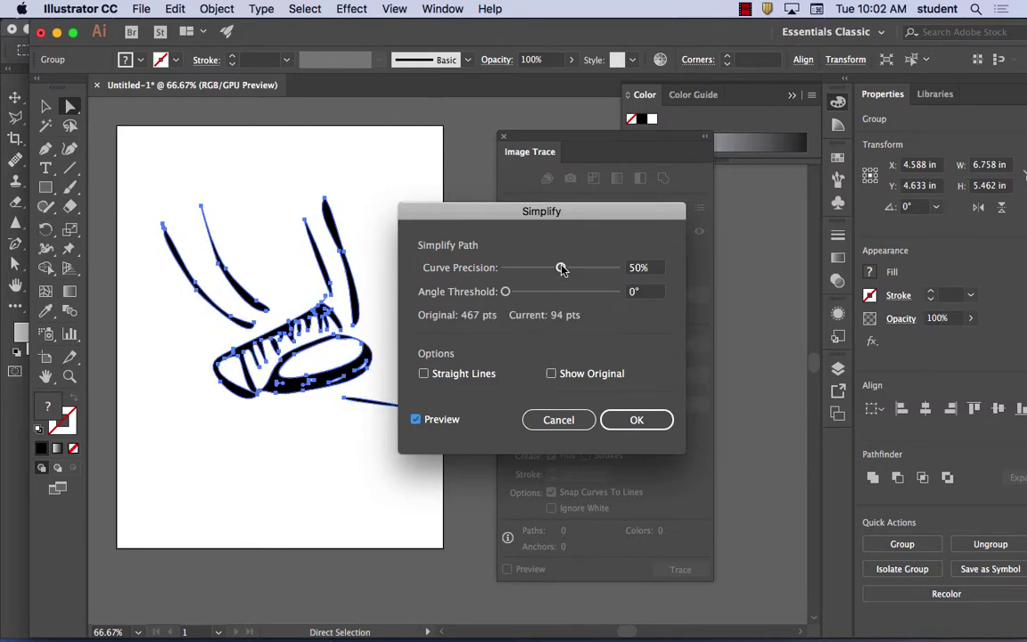
# Step: Set the Simplify curve precision to 79%, compare it with the original, and apply it to the drawing
pyautogui.moveTo(560, 268); pyautogui.dragTo(594, 272)
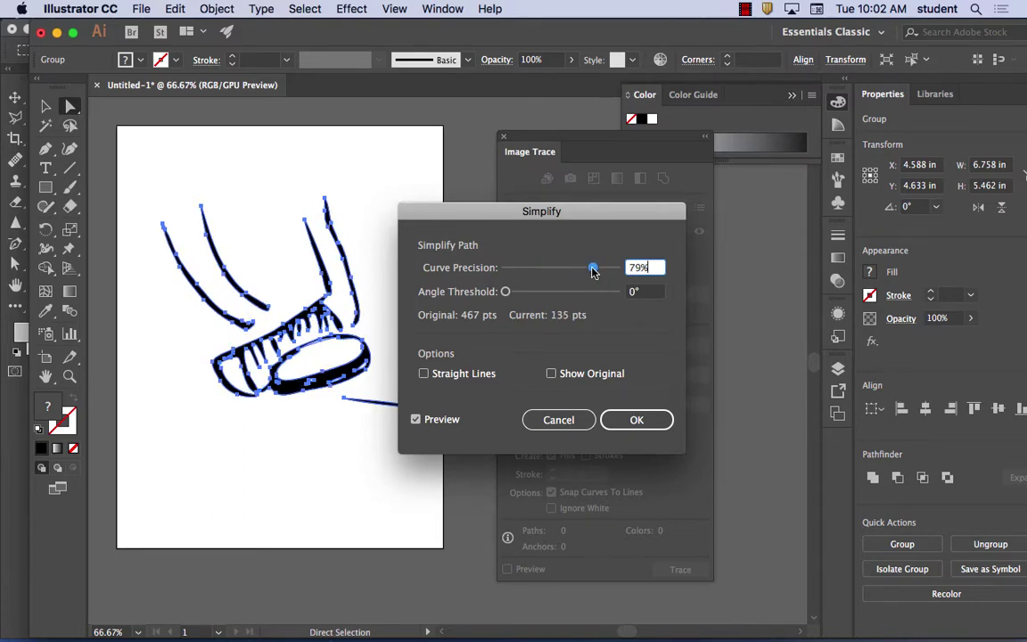
pyautogui.click(417, 420)
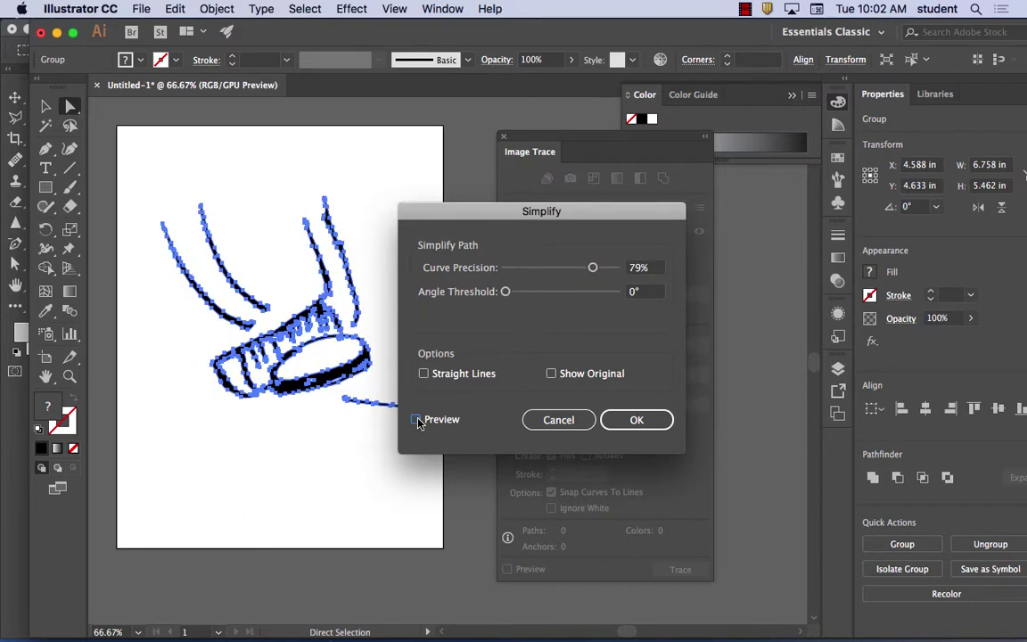
pyautogui.click(417, 420)
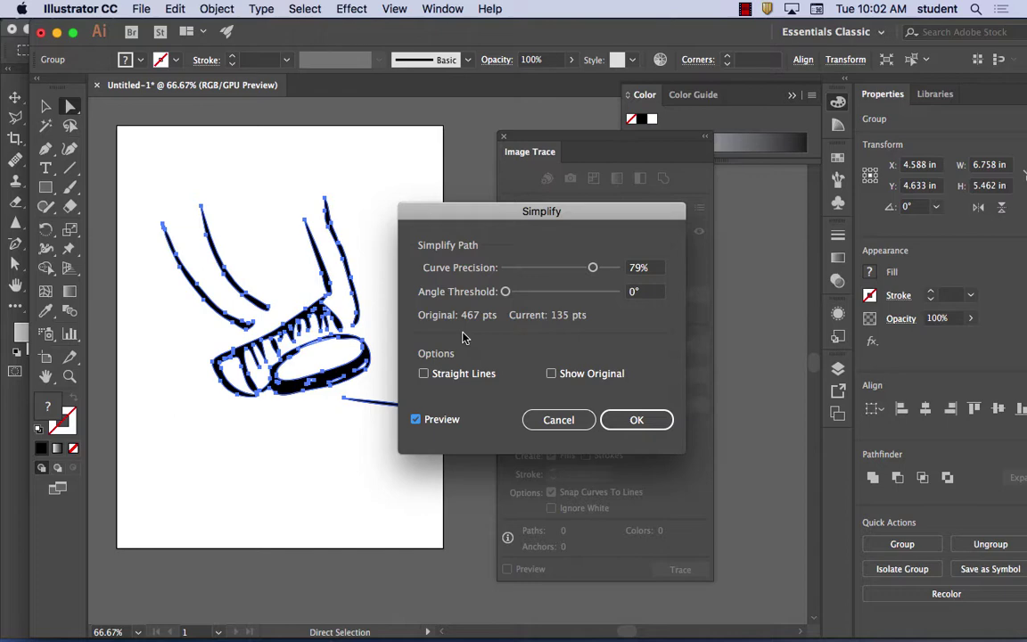
pyautogui.click(614, 419)
pyautogui.click(214, 9)
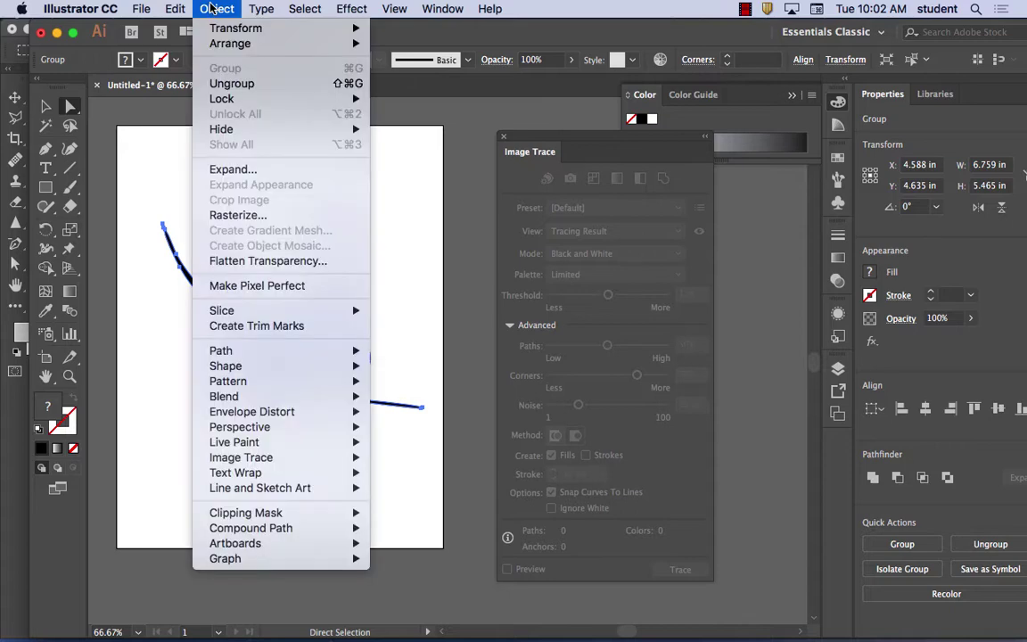
pyautogui.moveTo(236, 355)
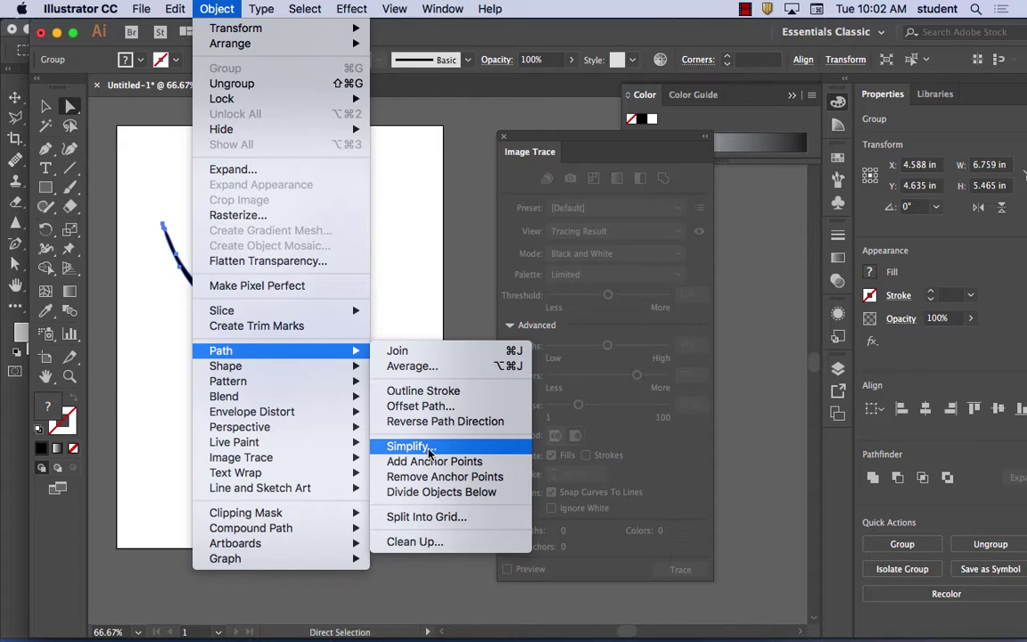
pyautogui.click(437, 276)
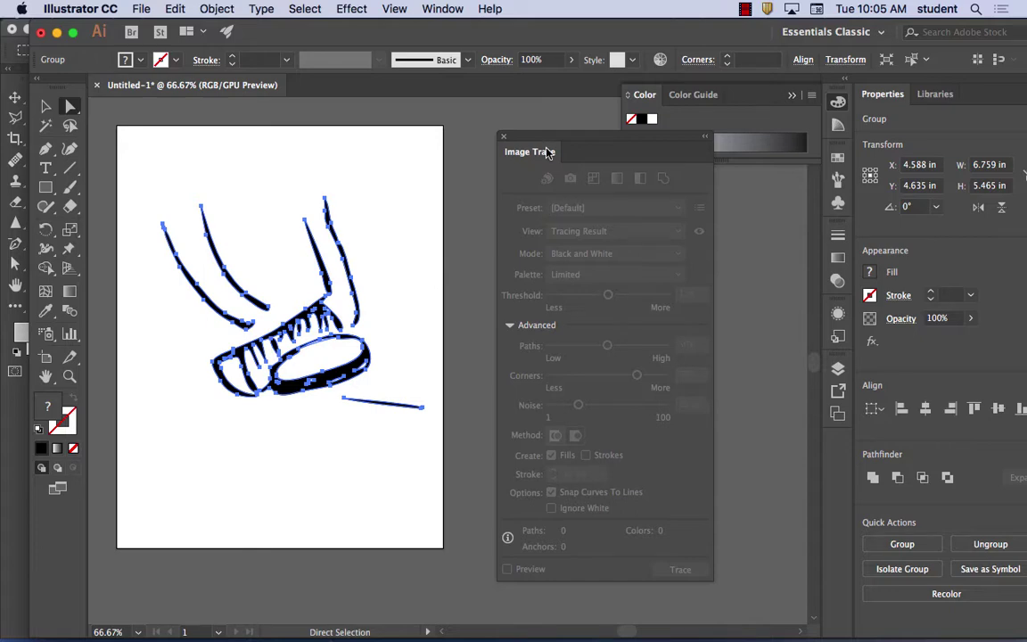
# Step: Move the Image Trace panel away from the drawing and rename the artboard to 512 in the artboard options
pyautogui.moveTo(549, 152)
pyautogui.mouseDown()
pyautogui.moveTo(553, 173)
pyautogui.moveTo(758, 253)
pyautogui.mouseUp()
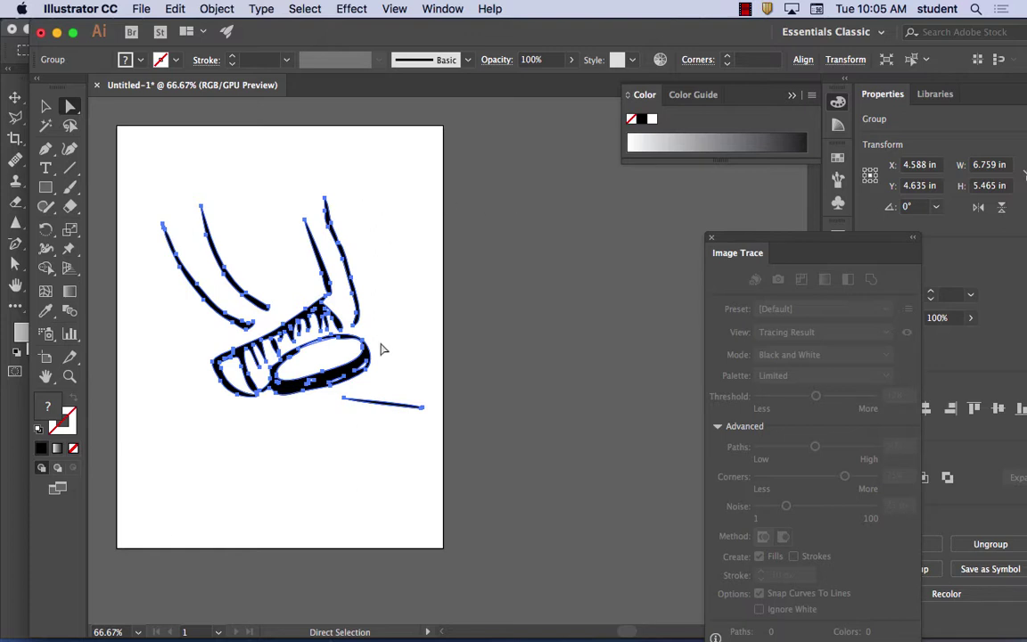
pyautogui.moveTo(374, 317); pyautogui.dragTo(291, 315)
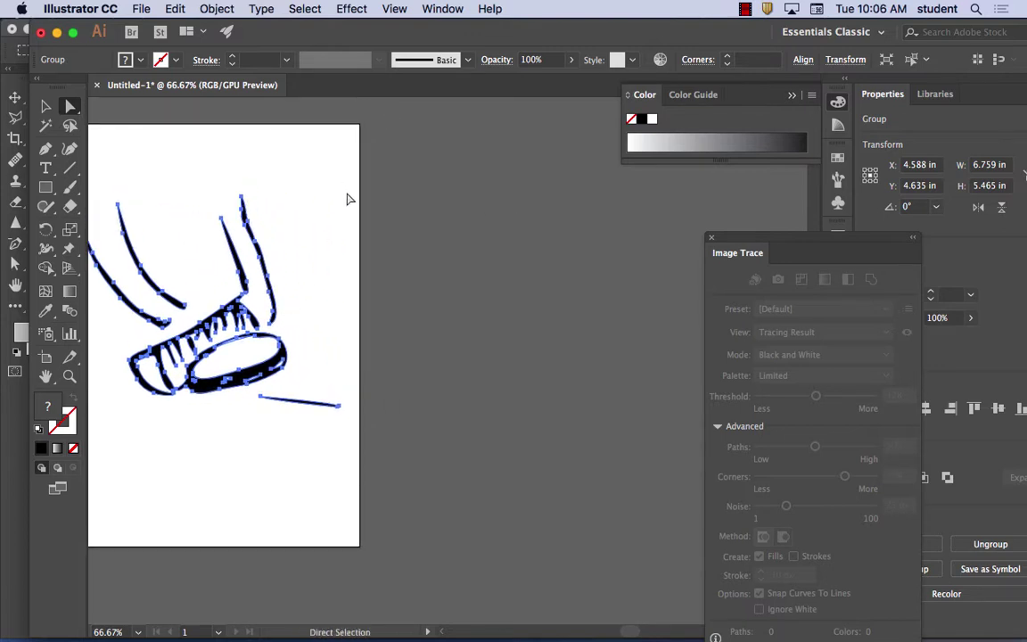
pyautogui.doubleClick(47, 358)
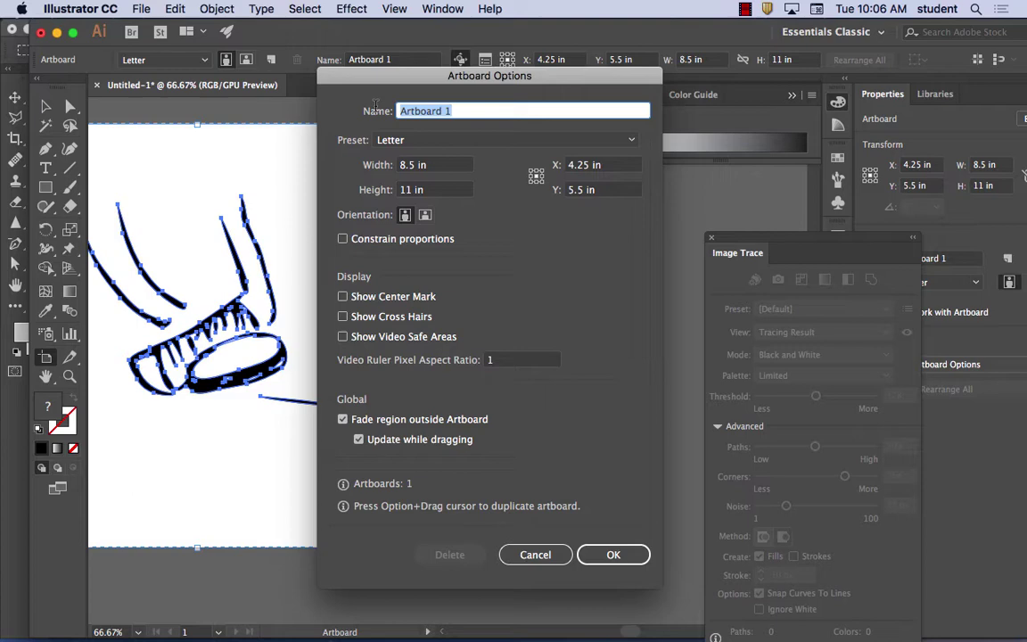
pyautogui.write('50')
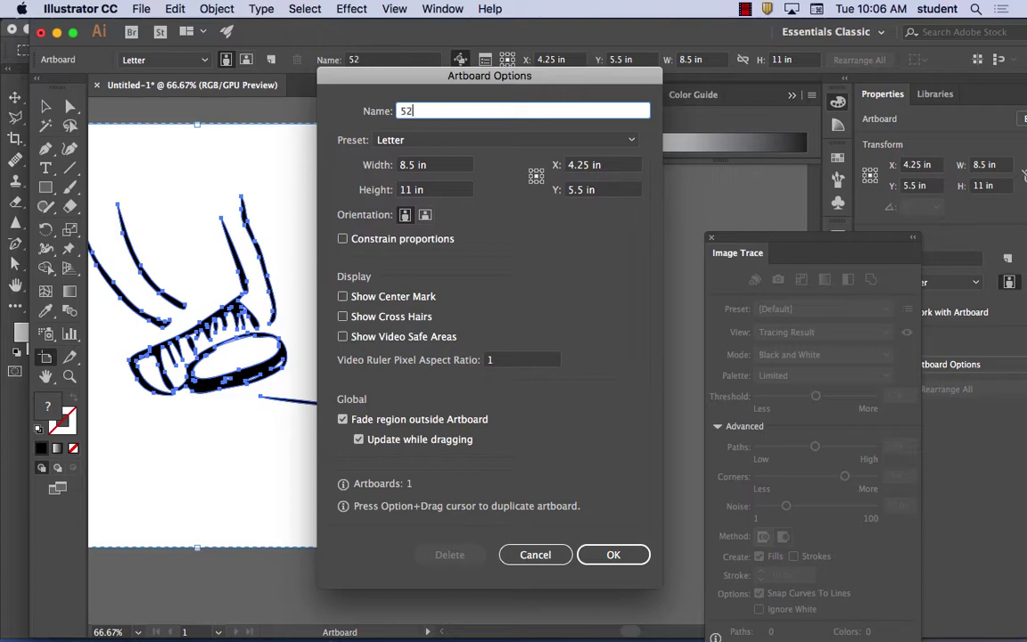
pyautogui.press('BackSpace')
pyautogui.write('2')
pyautogui.press('BackSpace')
pyautogui.write('12')
# Step: Resize the artboard to a square 512 px wide and 512 px high
pyautogui.click(424, 165)
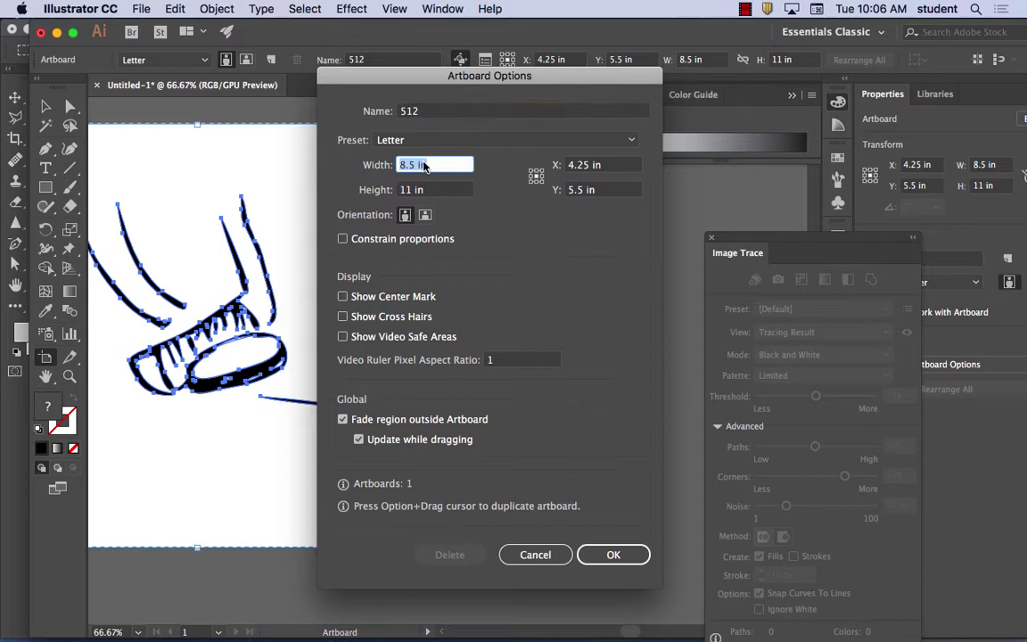
pyautogui.click(632, 141)
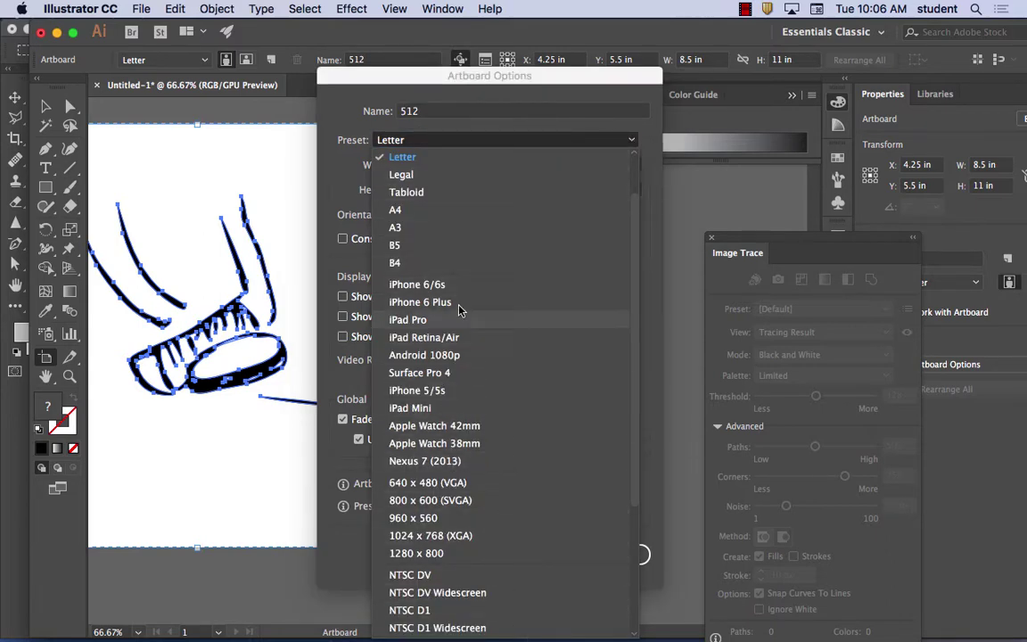
pyautogui.click(402, 157)
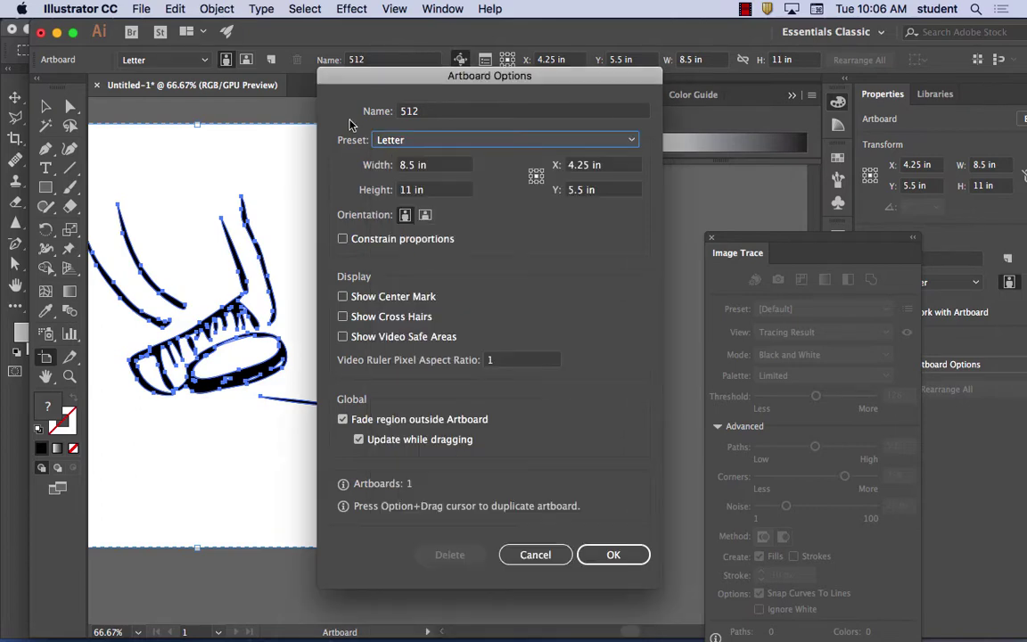
pyautogui.click(416, 166)
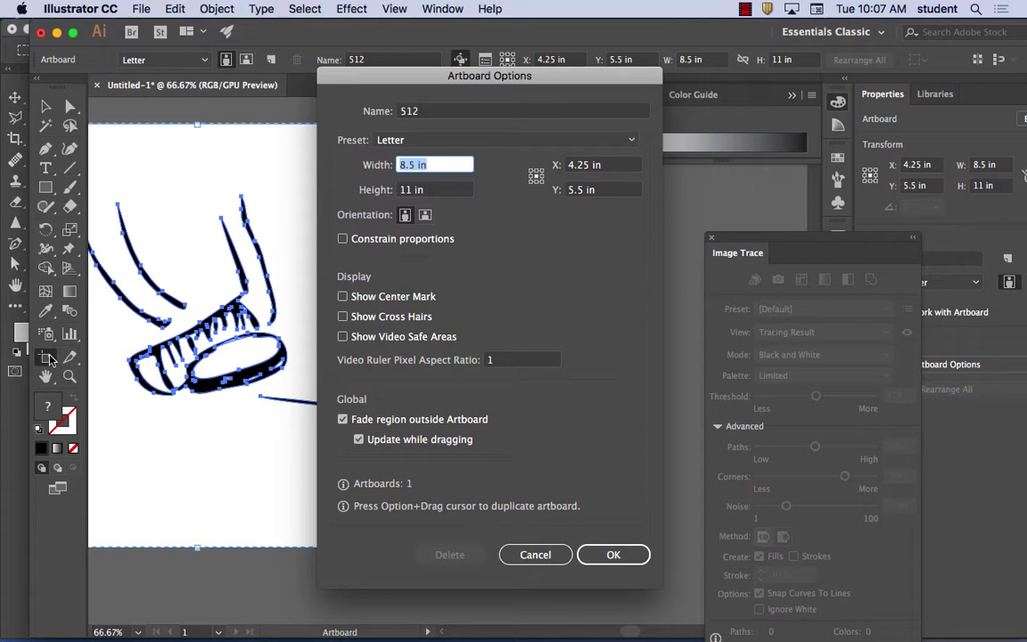
pyautogui.write('512 px')
pyautogui.press('Tab')
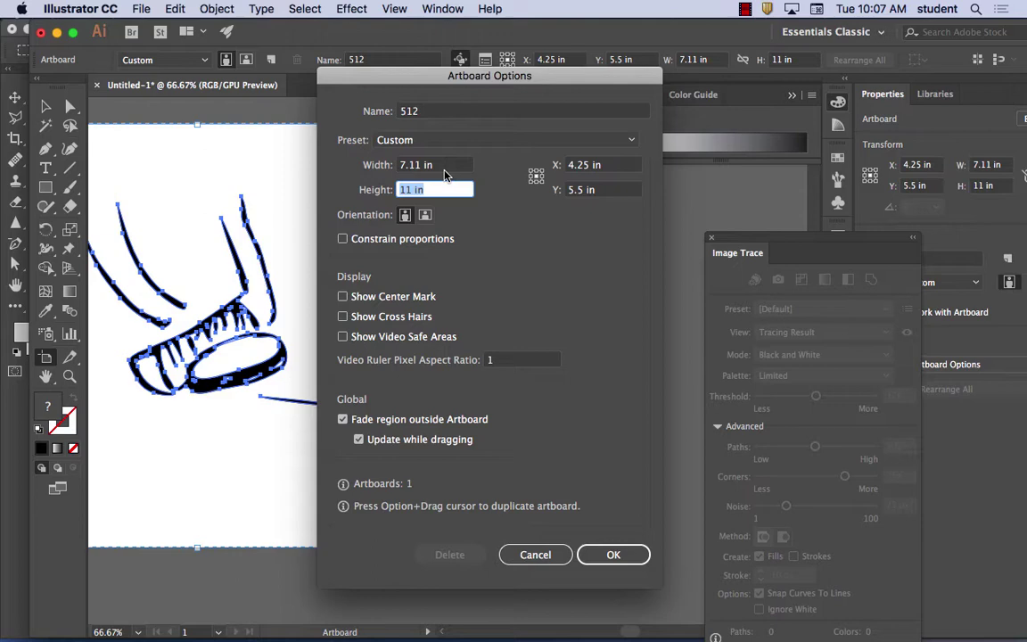
pyautogui.write('512 px')
pyautogui.press('Tab')
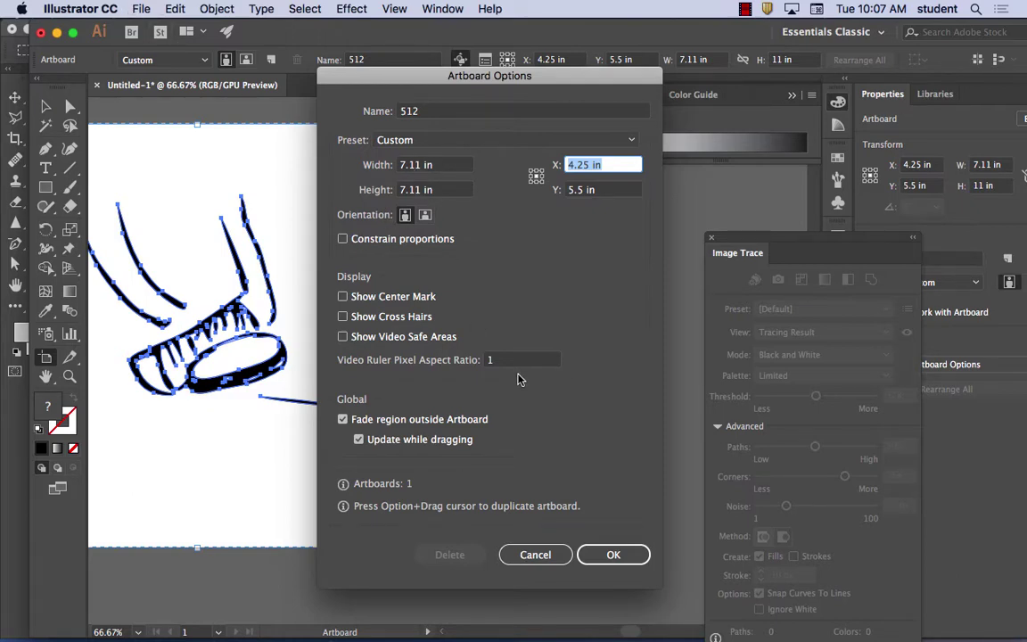
pyautogui.click(603, 554)
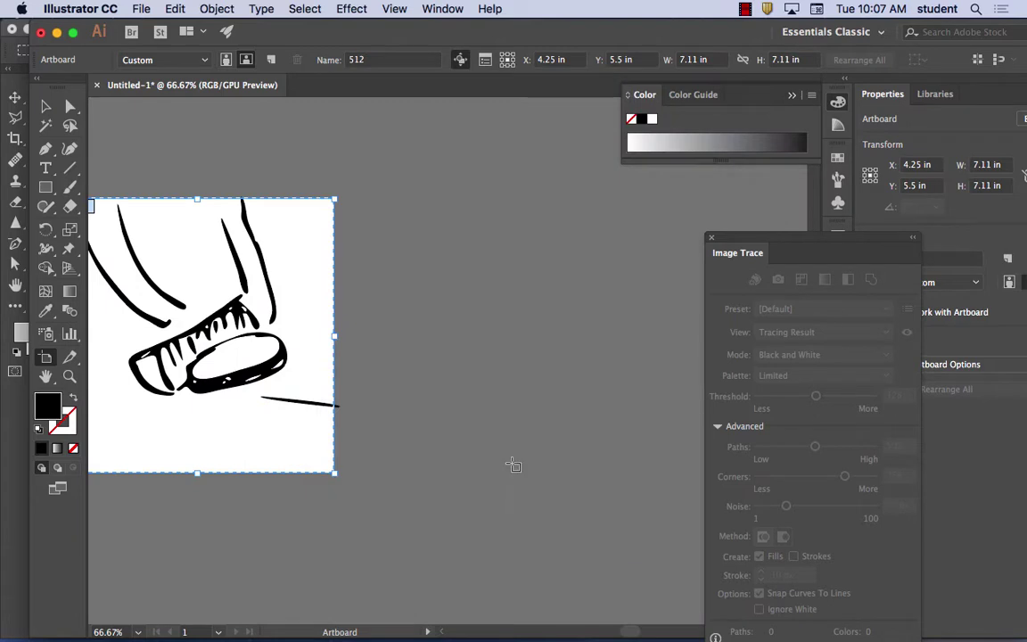
# Step: Move the whole drawing group so it fits inside the square artboard
pyautogui.hscroll(-5, 460, 430)
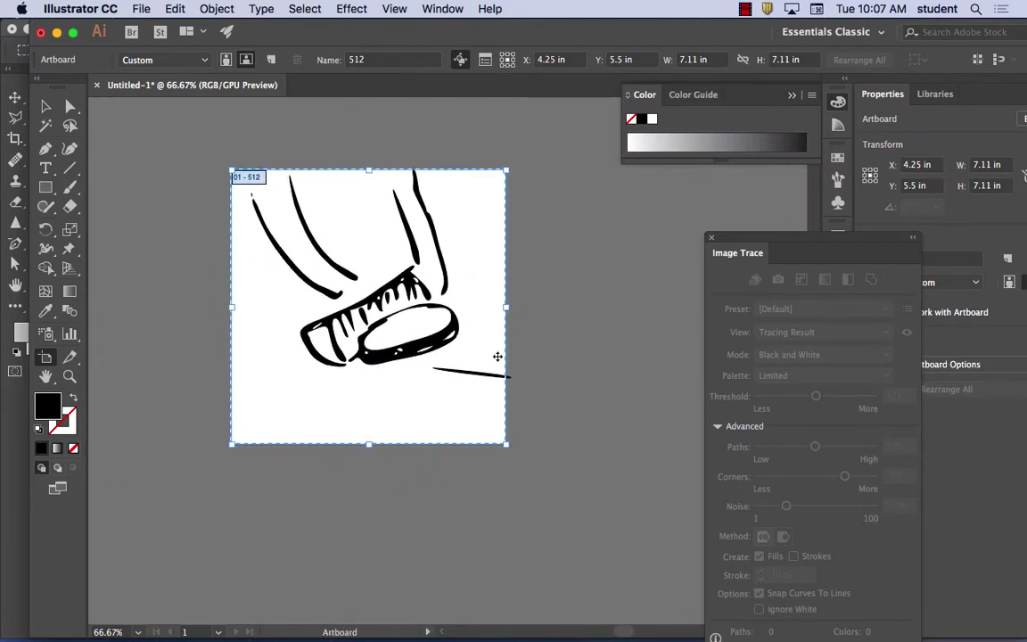
pyautogui.click(44, 105)
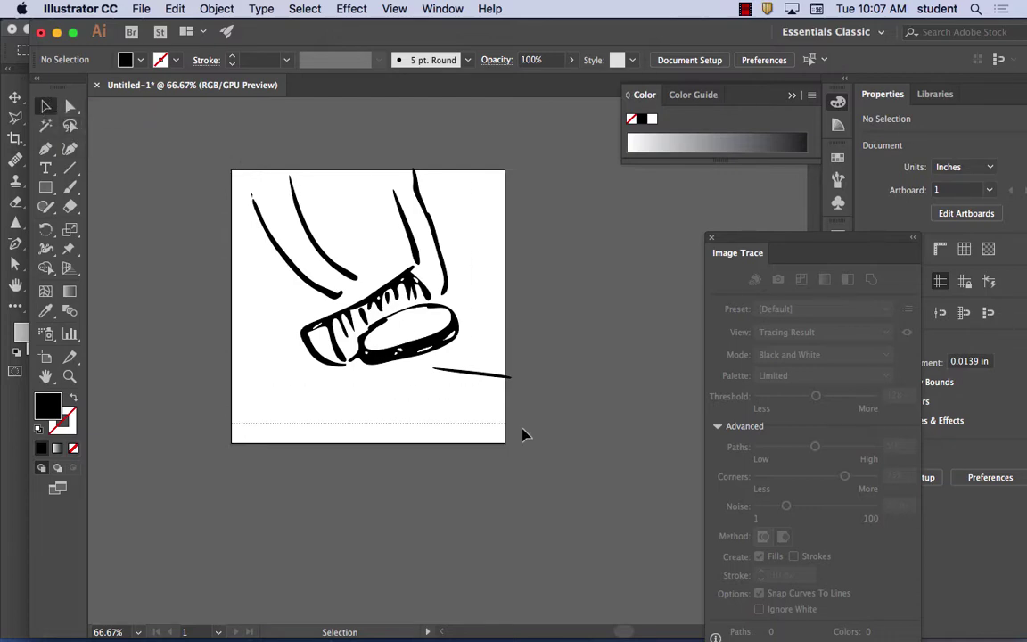
pyautogui.click(421, 348)
pyautogui.moveTo(420, 341)
pyautogui.mouseDown()
pyautogui.moveTo(408, 378)
pyautogui.moveTo(432, 365)
pyautogui.moveTo(414, 419)
pyautogui.moveTo(422, 409)
pyautogui.mouseUp()
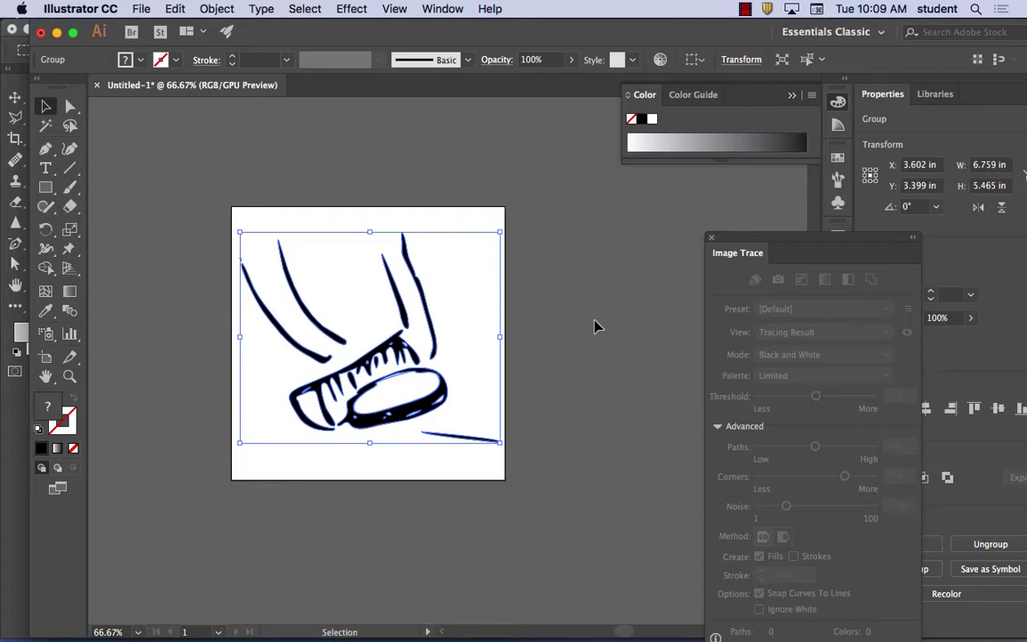
# Step: Draw a rectangle about 7.08 in square over the whole artboard and give it the red fill EA3939
pyautogui.click(46, 187)
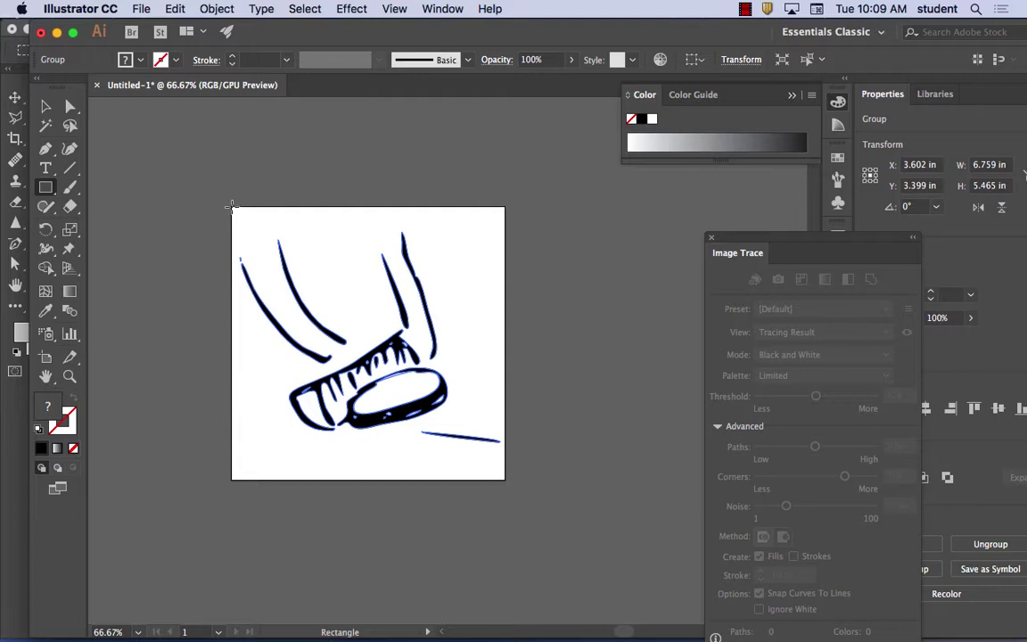
pyautogui.moveTo(230, 206); pyautogui.dragTo(503, 480)
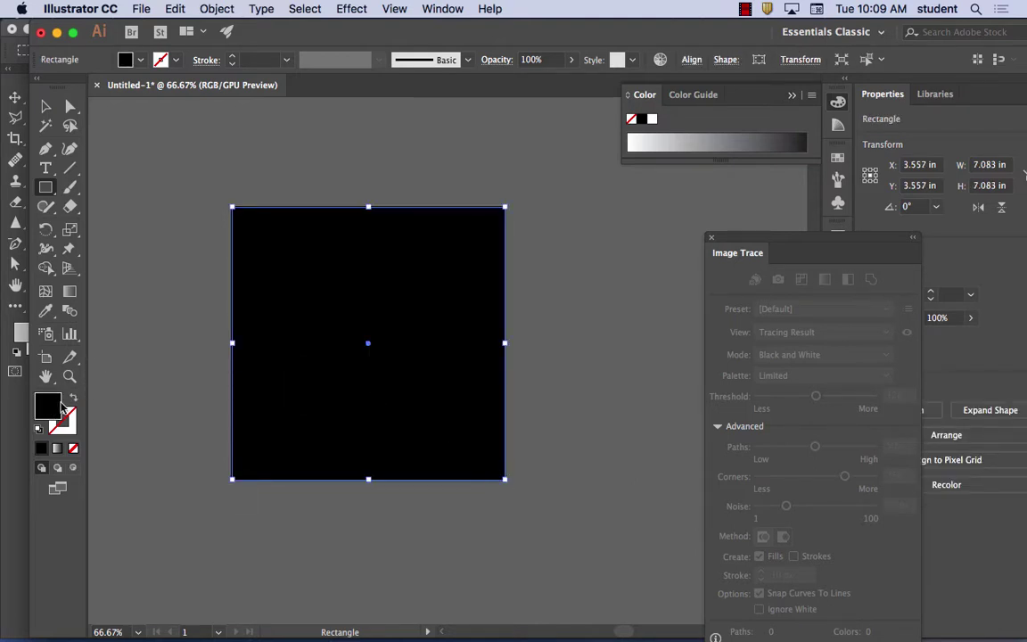
pyautogui.doubleClick(49, 406)
pyautogui.moveTo(525, 271)
pyautogui.mouseDown()
pyautogui.moveTo(489, 213)
pyautogui.moveTo(545, 183)
pyautogui.mouseUp()
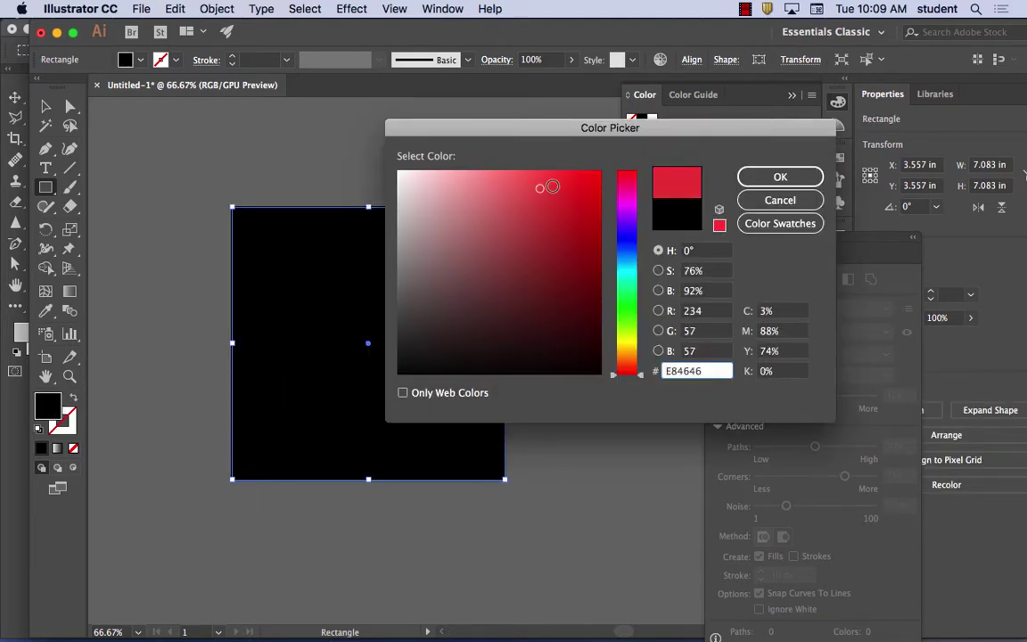
pyautogui.click(759, 172)
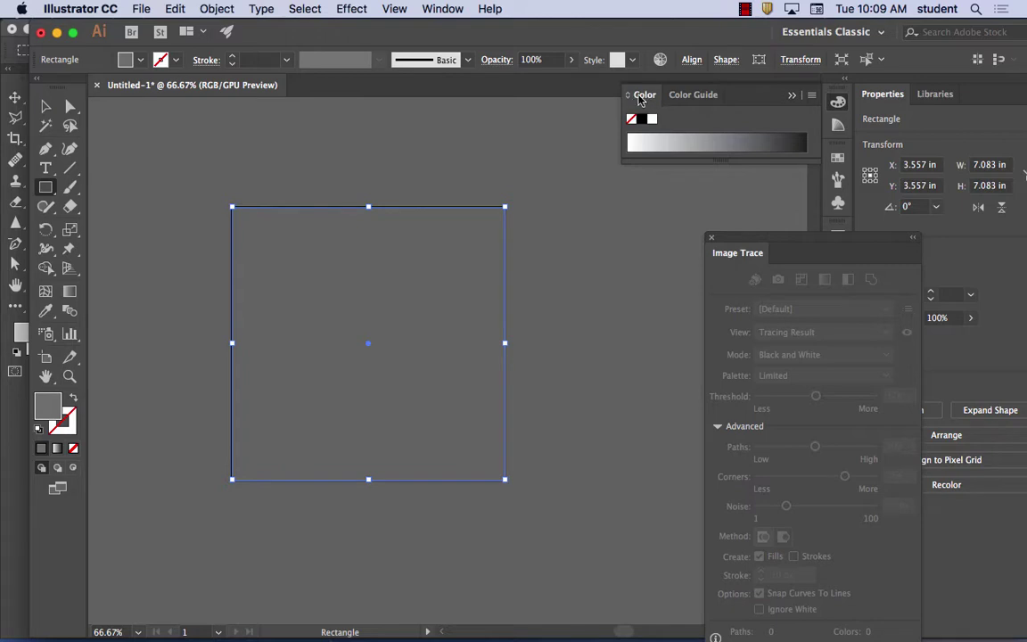
pyautogui.click(812, 94)
pyautogui.click(848, 136)
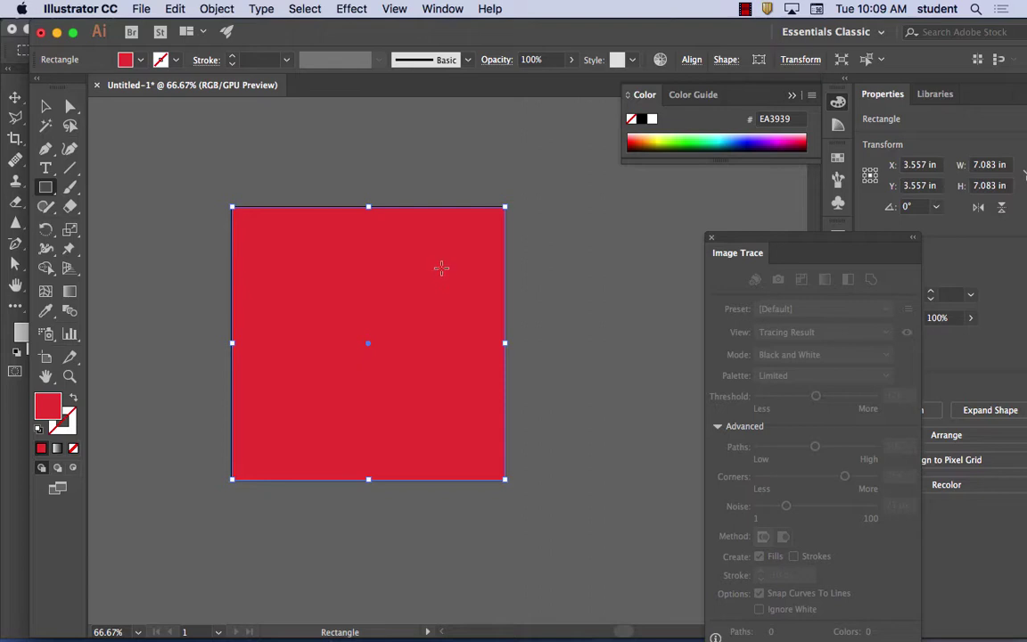
# Step: Send the red square to the back so it sits behind the traced drawing
pyautogui.click(203, 8)
pyautogui.moveTo(222, 45)
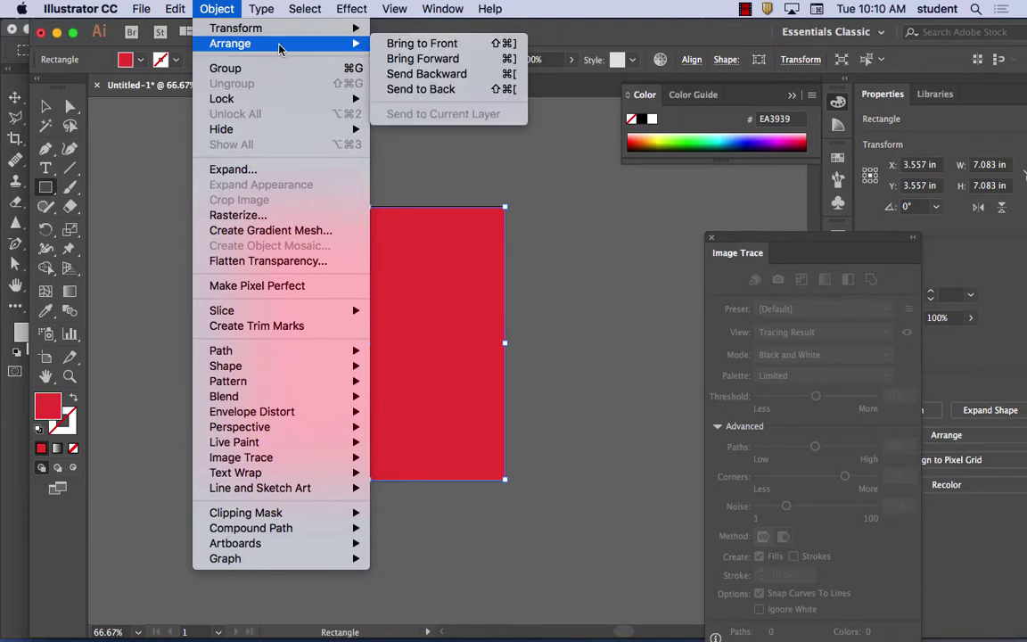
pyautogui.click(438, 89)
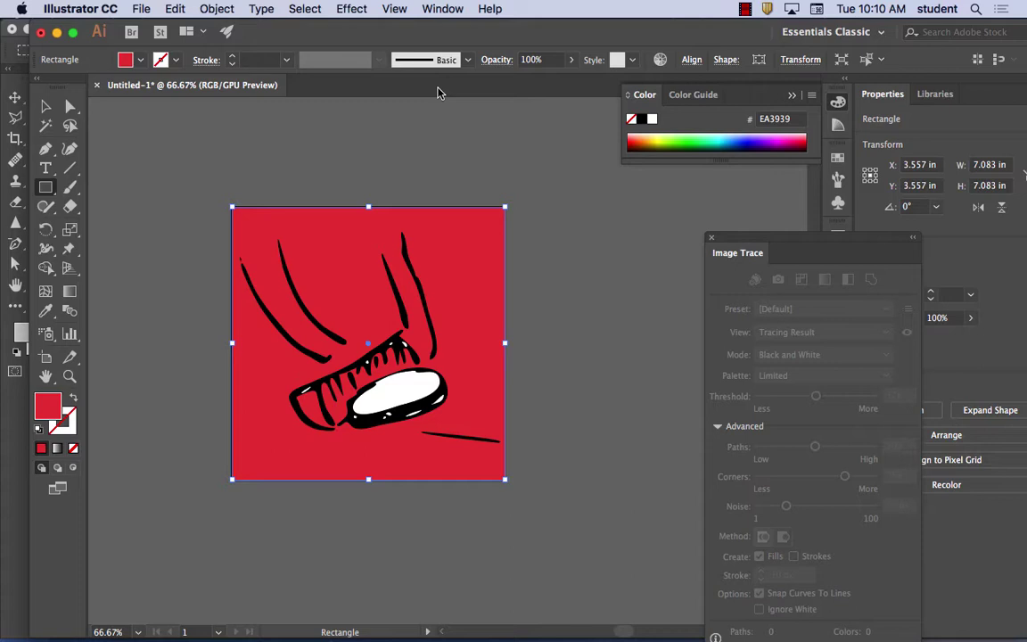
# Step: Draw a second artboard about 2.98 in wide and 3.9 in high in the empty space beside the 512 artboard
pyautogui.click(49, 358)
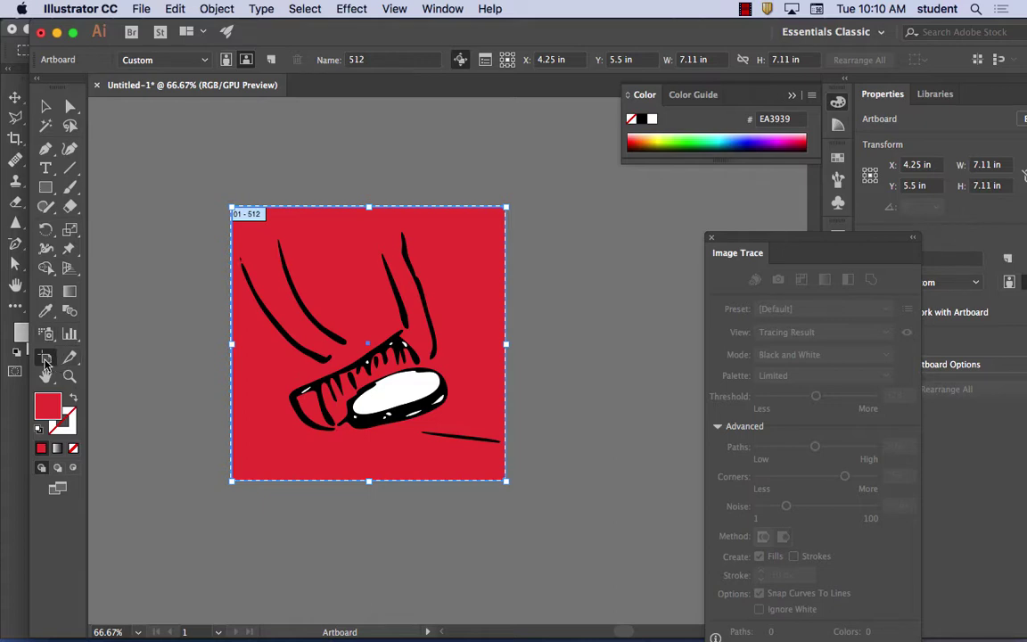
pyautogui.moveTo(382, 318); pyautogui.dragTo(273, 281)
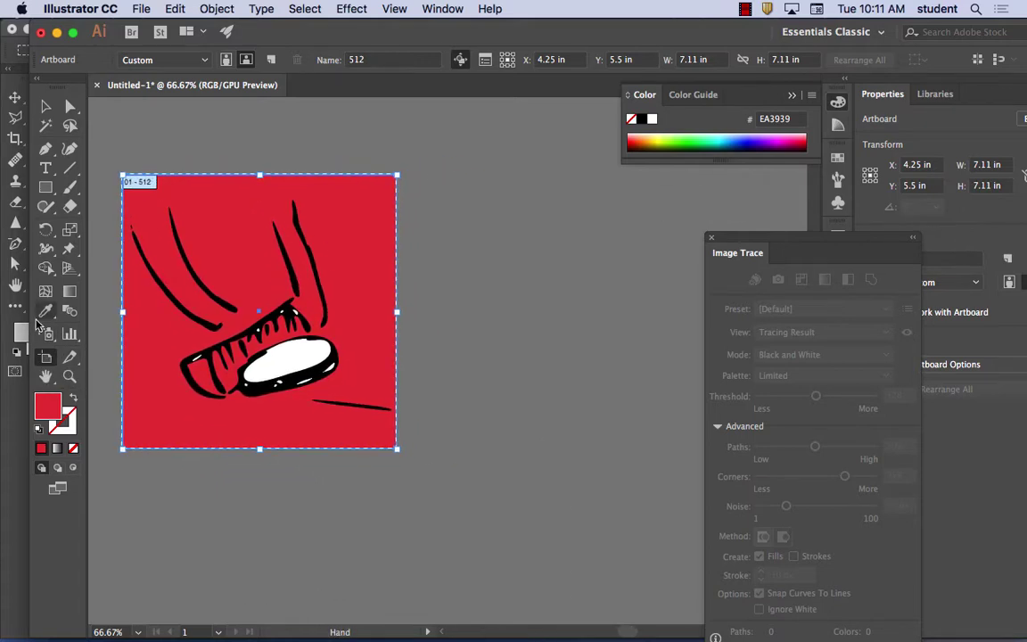
pyautogui.click(48, 358)
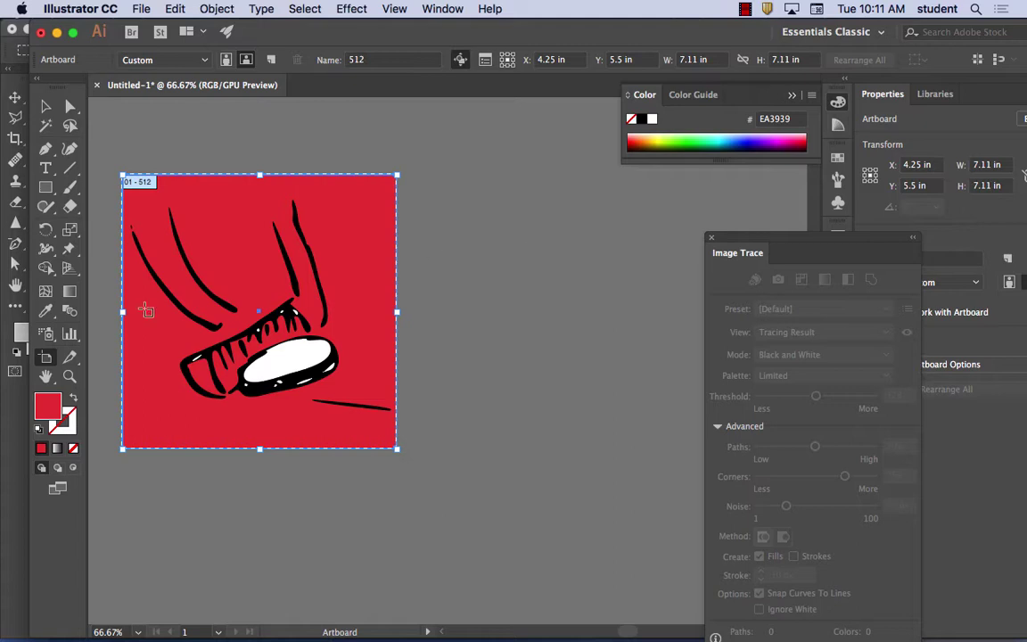
pyautogui.click(495, 291)
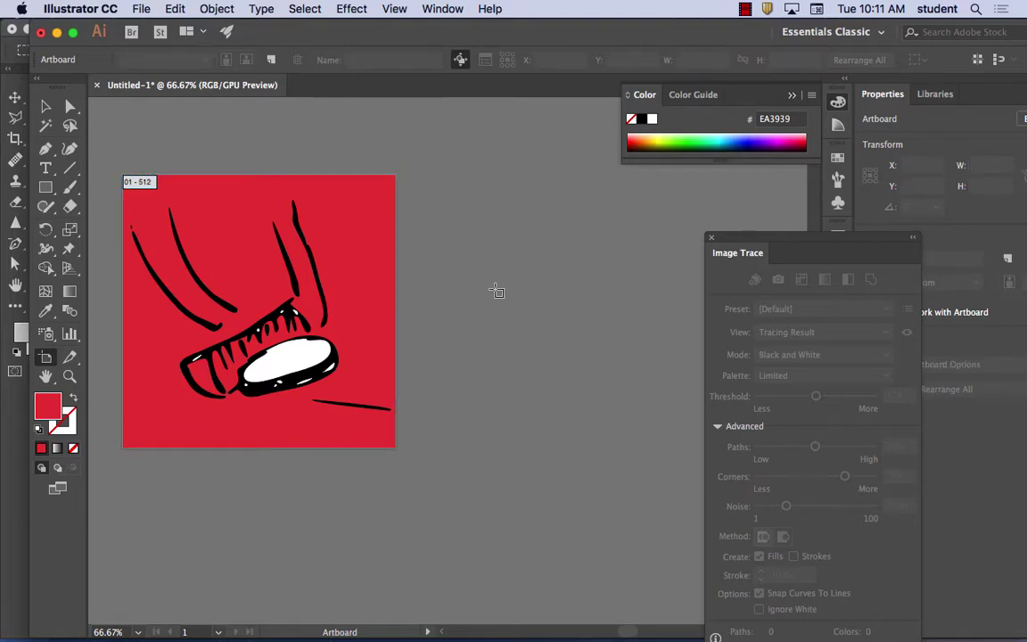
pyautogui.click(49, 359)
pyautogui.moveTo(482, 293); pyautogui.dragTo(571, 373)
pyautogui.press('Escape')
pyautogui.moveTo(479, 196); pyautogui.dragTo(595, 346)
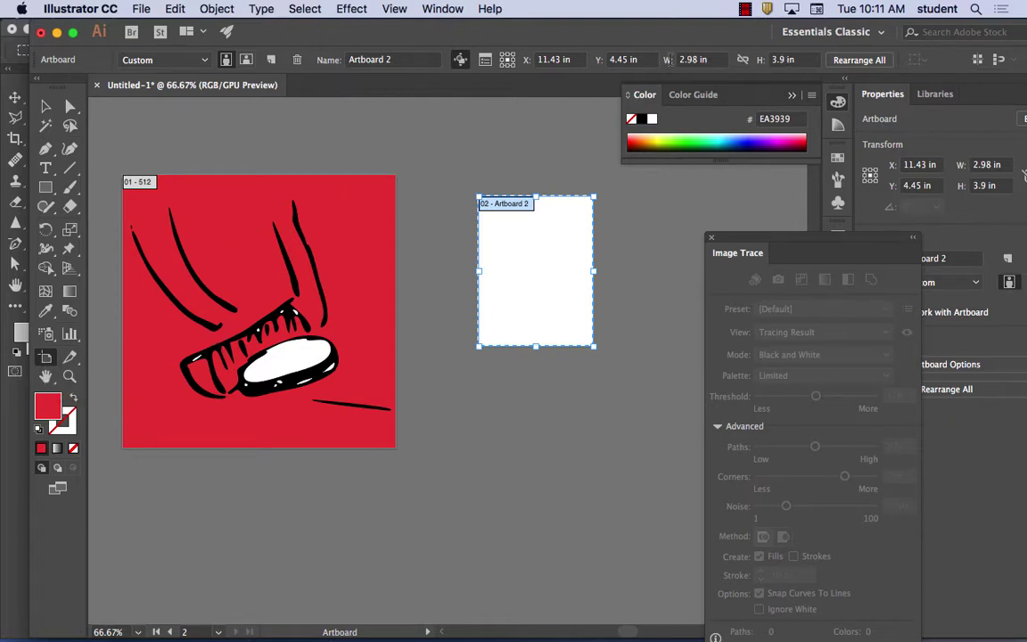
# Step: Resize the second artboard to 32 px wide and 32 px high and leave artboard editing
pyautogui.click(714, 61)
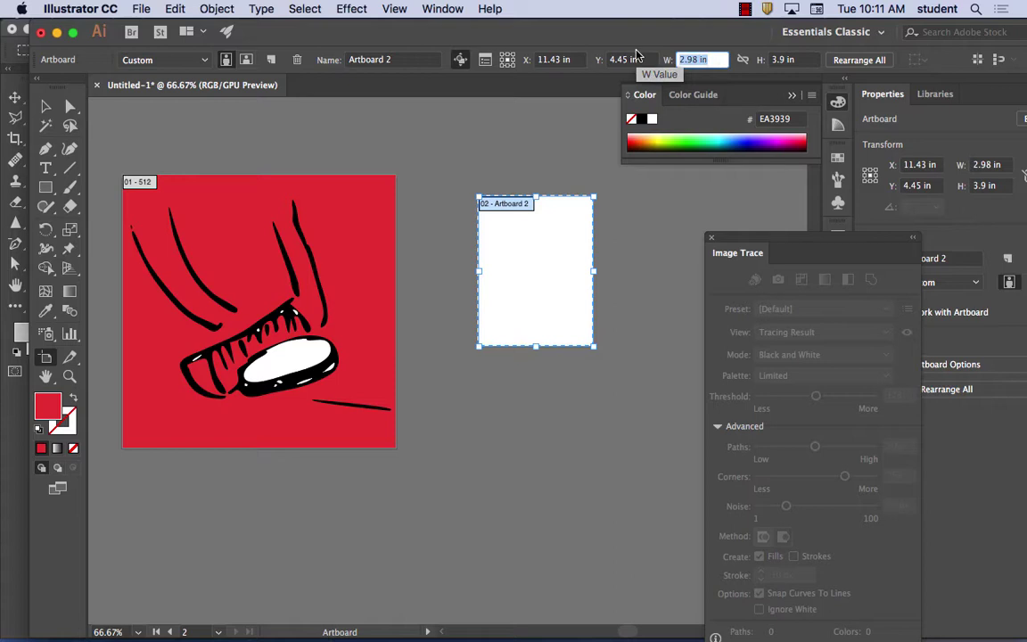
pyautogui.write('32 px')
pyautogui.press('Tab')
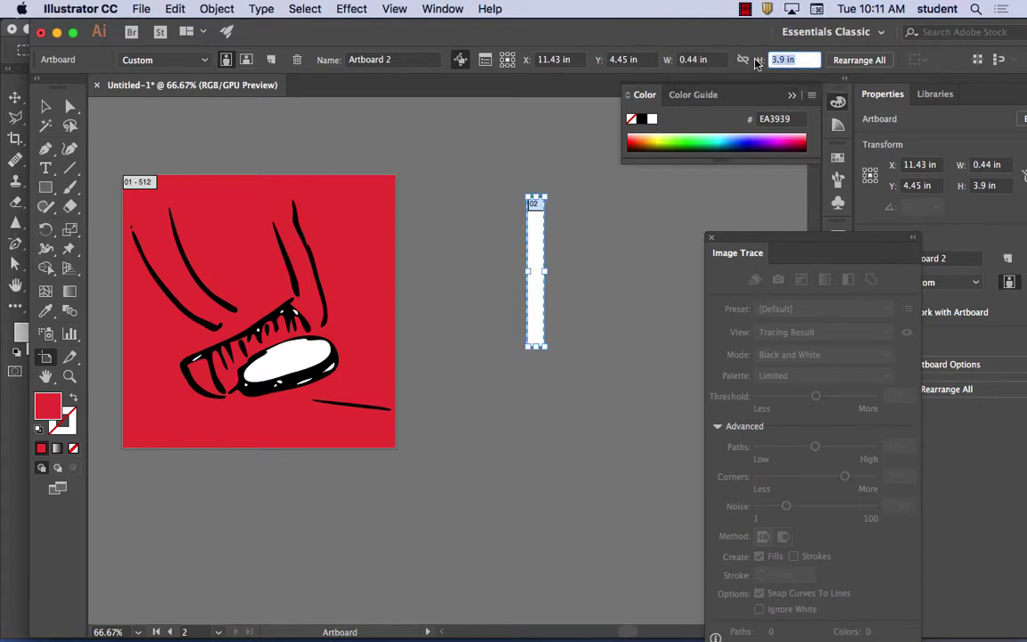
pyautogui.write('32 px')
pyautogui.press('Tab')
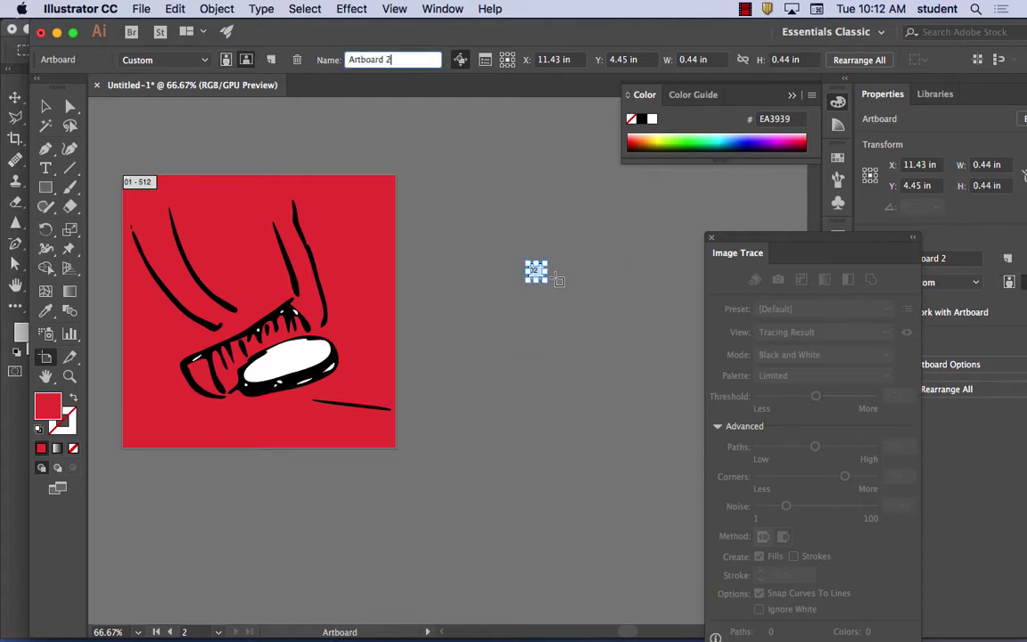
pyautogui.press('Escape')
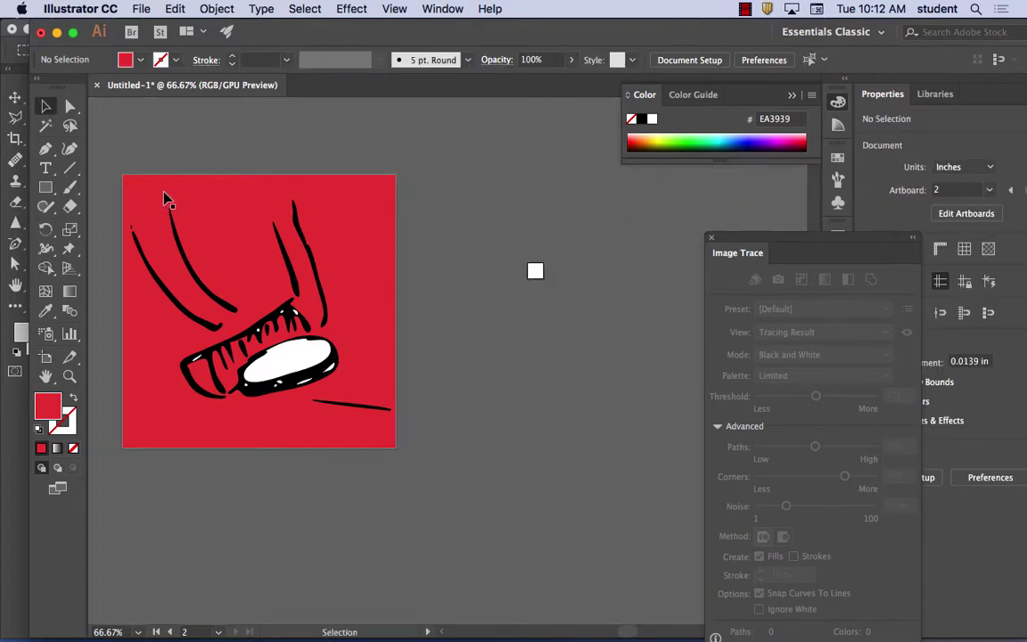
# Step: Select the red background square and the traced drawing together
pyautogui.press('super+a')
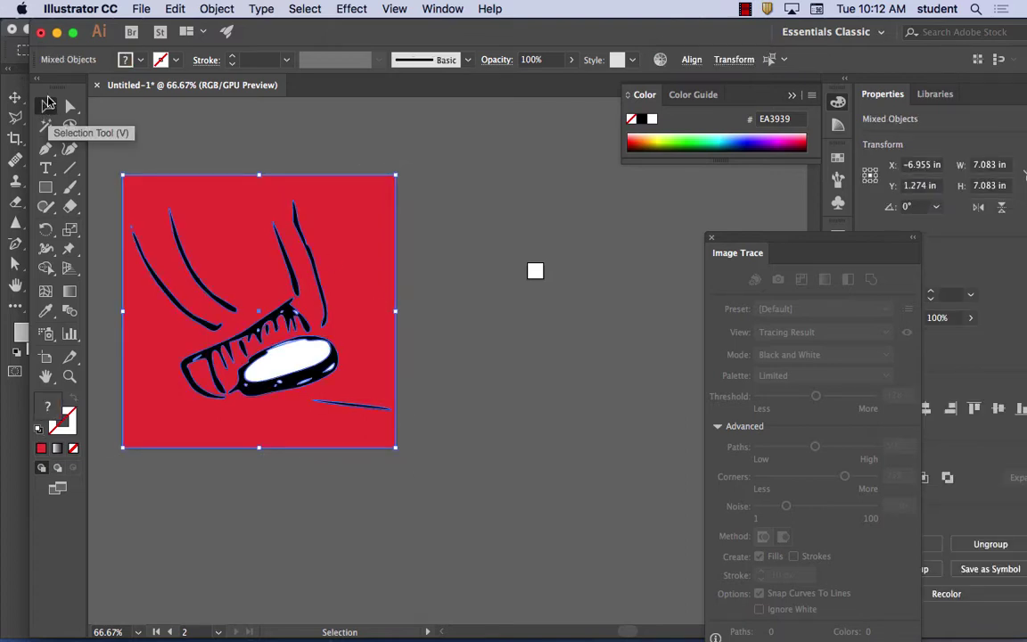
pyautogui.click(214, 147)
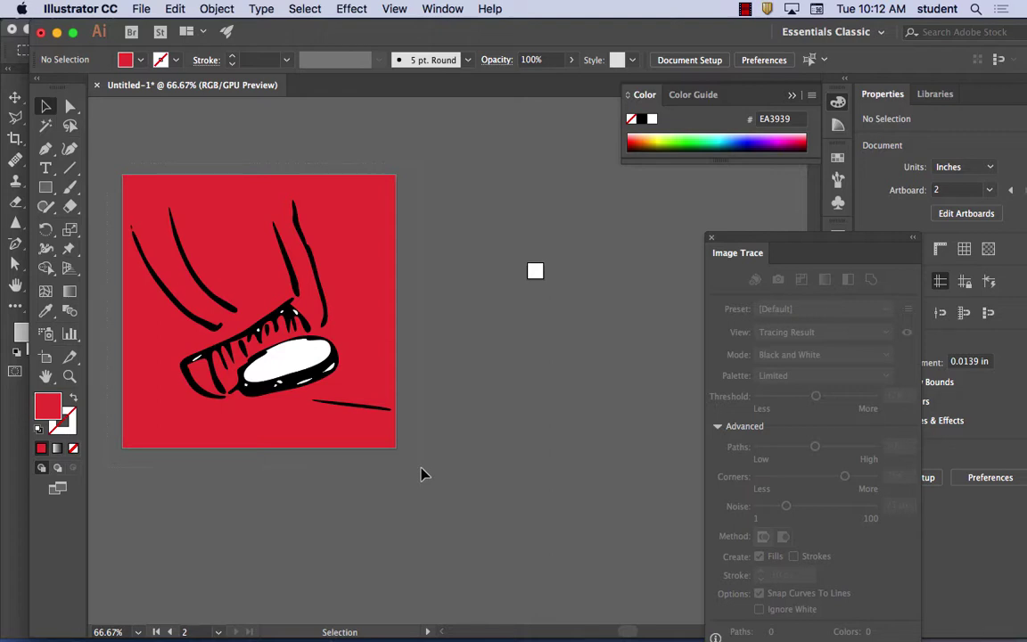
pyautogui.press('super+a')
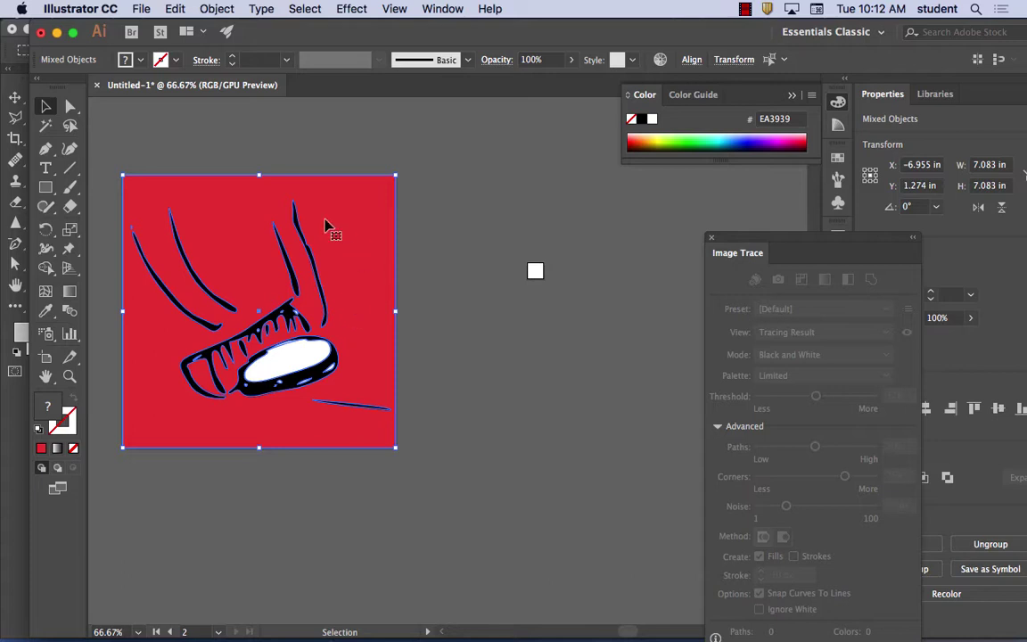
# Step: Hide the Illustrator and Photoshop windows to start clearing the way to the desktop
pyautogui.click(93, 8)
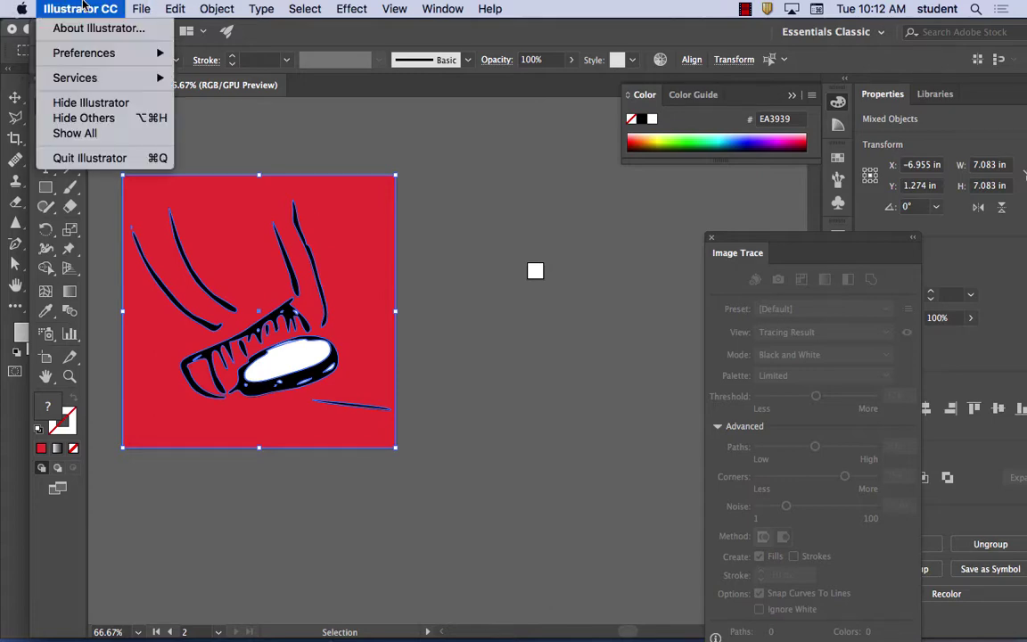
pyautogui.click(91, 102)
pyautogui.click(83, 8)
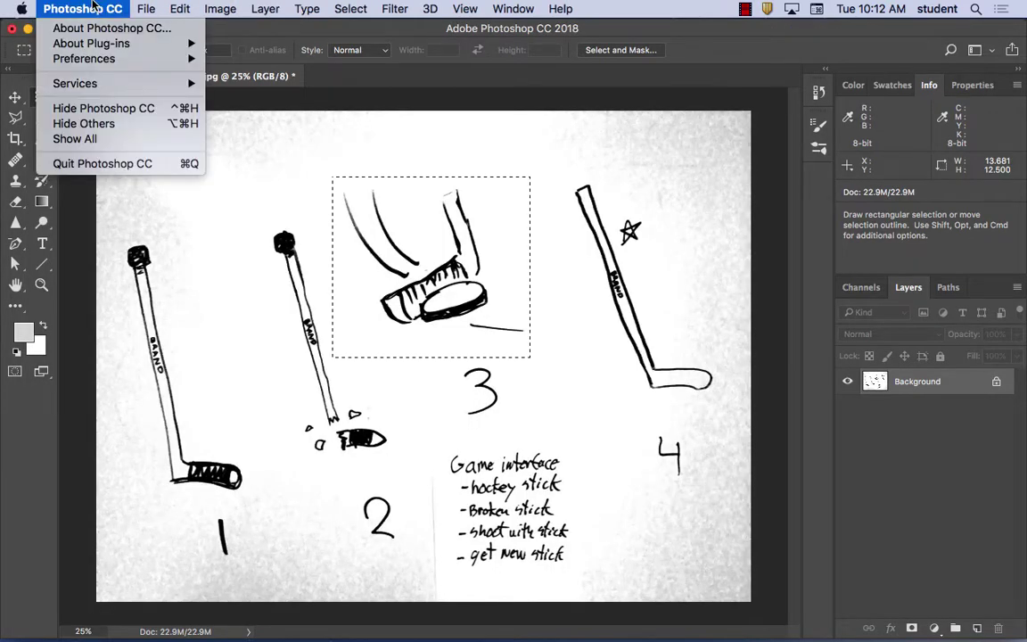
pyautogui.click(107, 123)
pyautogui.click(83, 8)
pyautogui.click(96, 137)
pyautogui.click(91, 8)
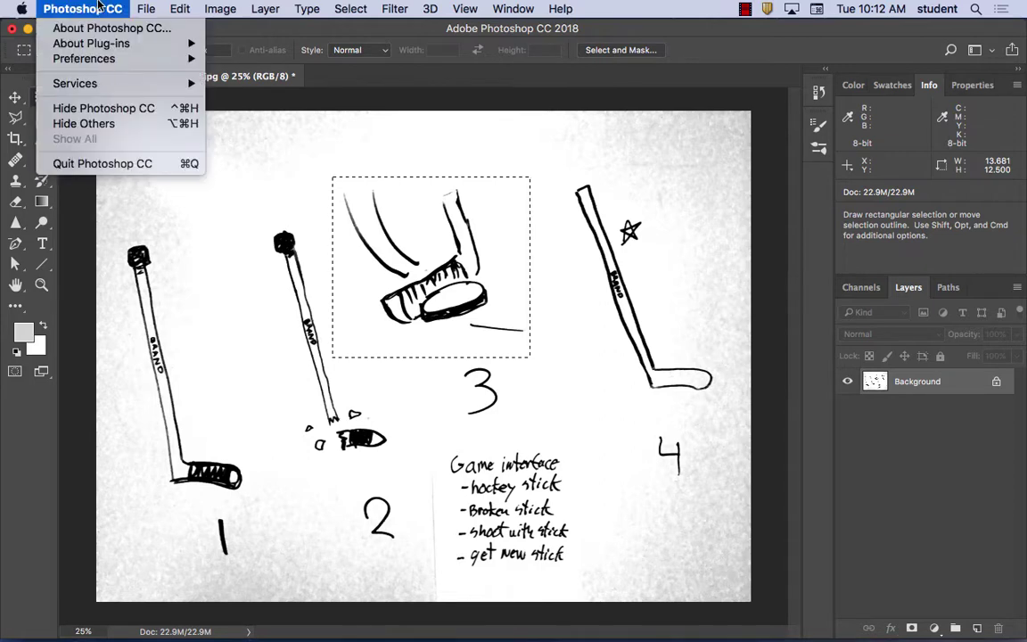
pyautogui.click(99, 110)
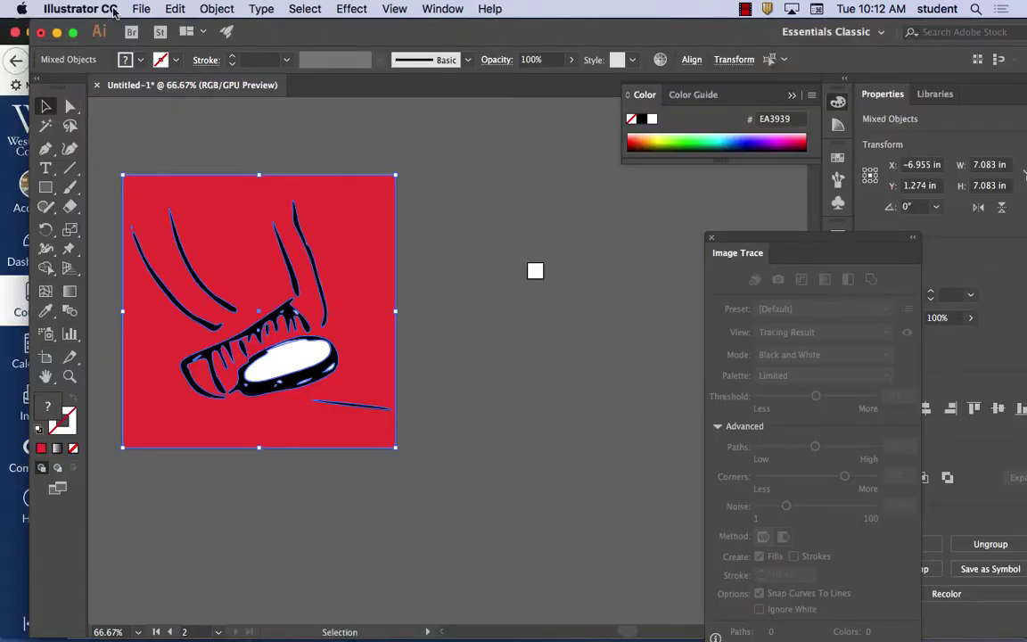
# Step: Hide Illustrator again and the Firefox window to reach the Finder desktop
pyautogui.click(102, 9)
pyautogui.click(91, 103)
pyautogui.click(61, 8)
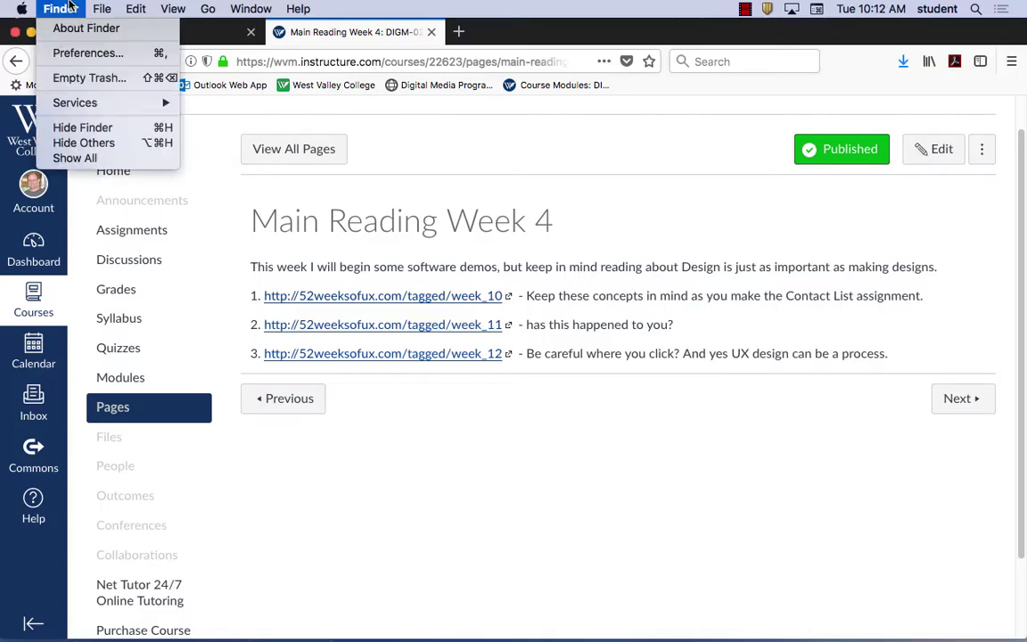
pyautogui.click(179, 29)
pyautogui.click(80, 34)
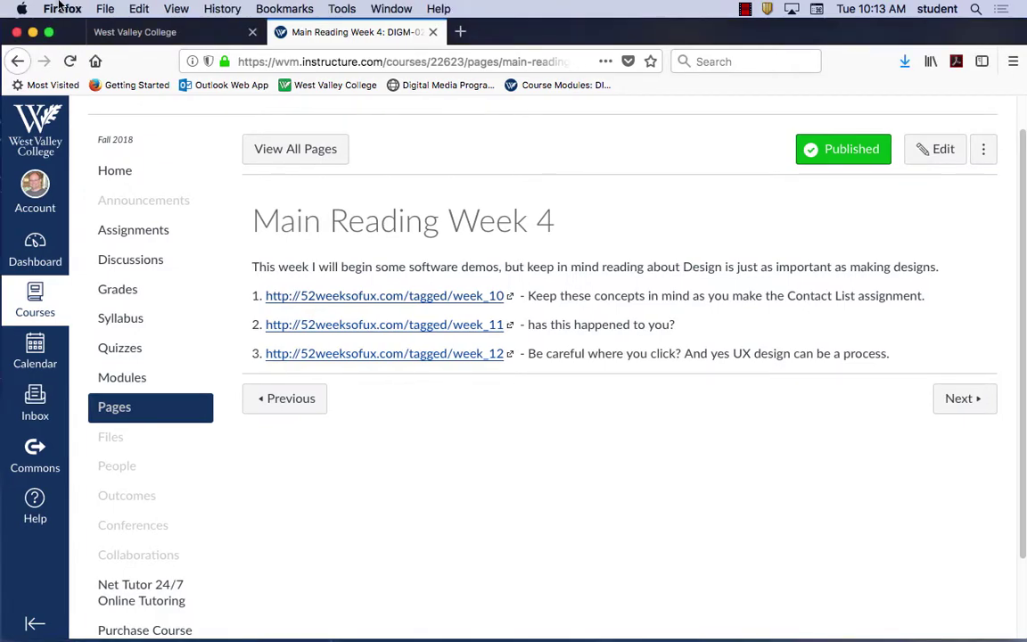
pyautogui.click(62, 8)
pyautogui.click(90, 103)
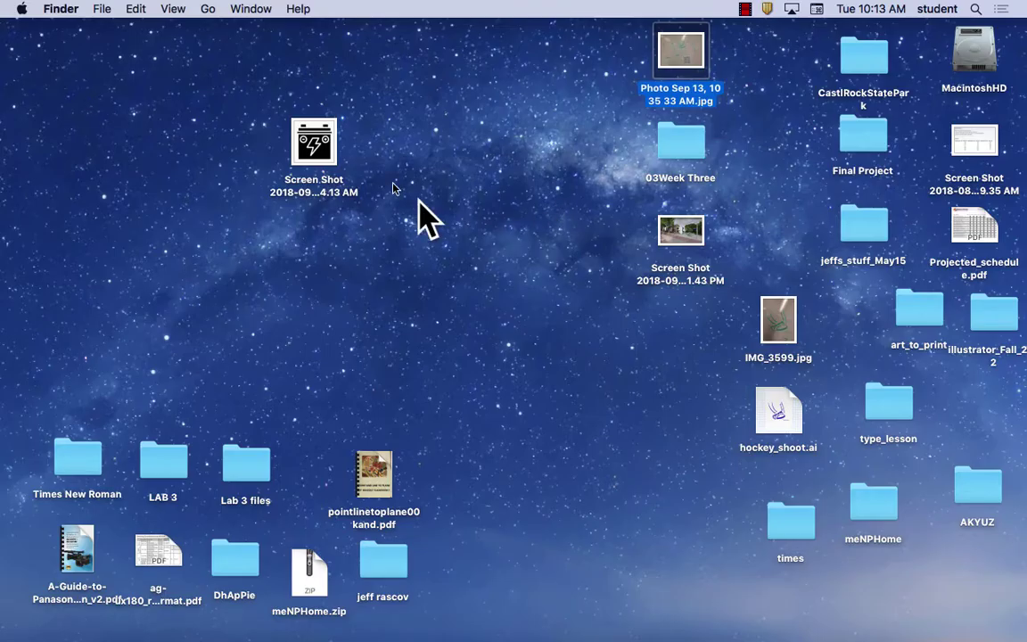
# Step: Move the battery icon screenshot to a clear area of the desktop and make three copies of it there
pyautogui.moveTo(312, 142); pyautogui.dragTo(139, 105)
pyautogui.click(191, 93)
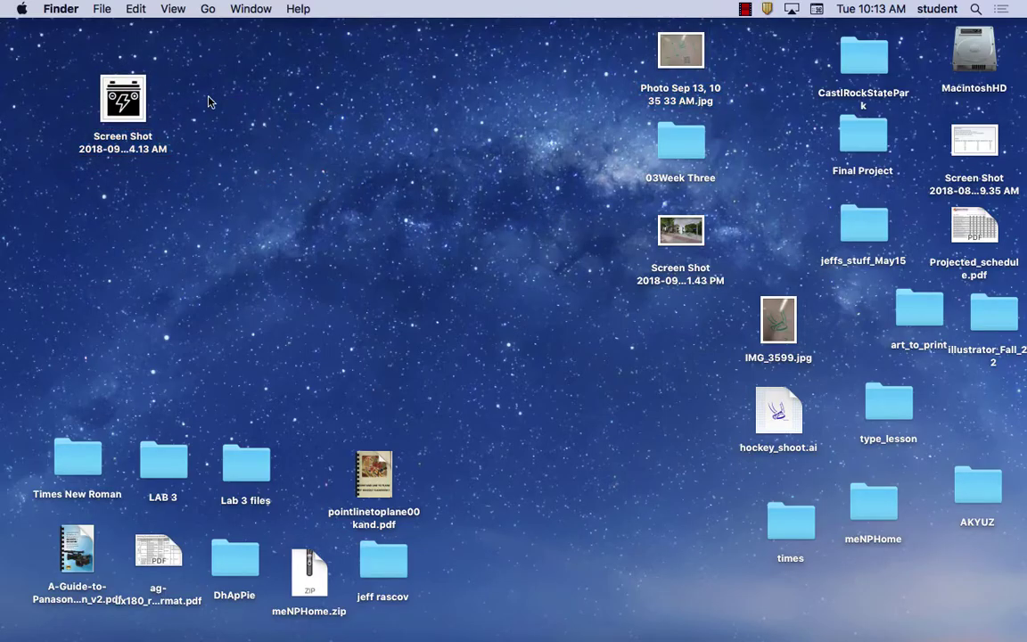
pyautogui.click(125, 96)
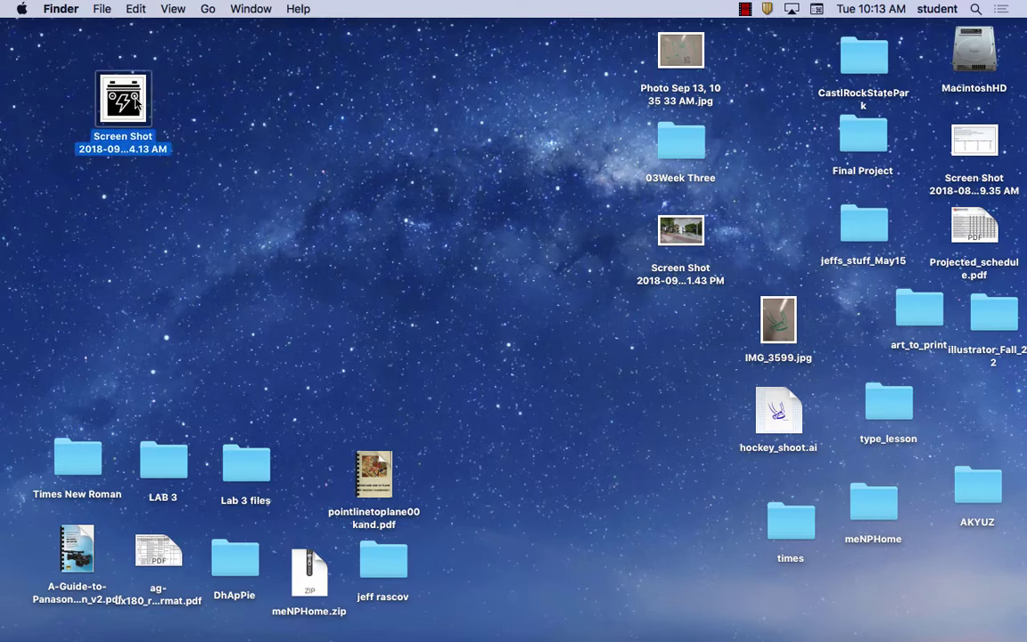
pyautogui.moveTo(136, 102); pyautogui.dragTo(301, 178)
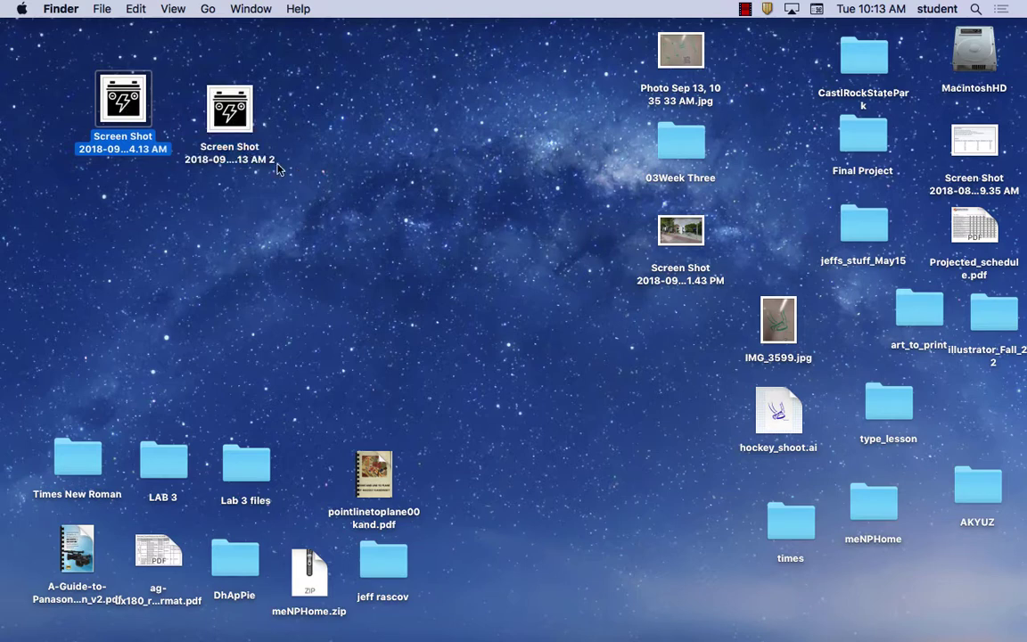
pyautogui.moveTo(229, 107); pyautogui.dragTo(295, 200)
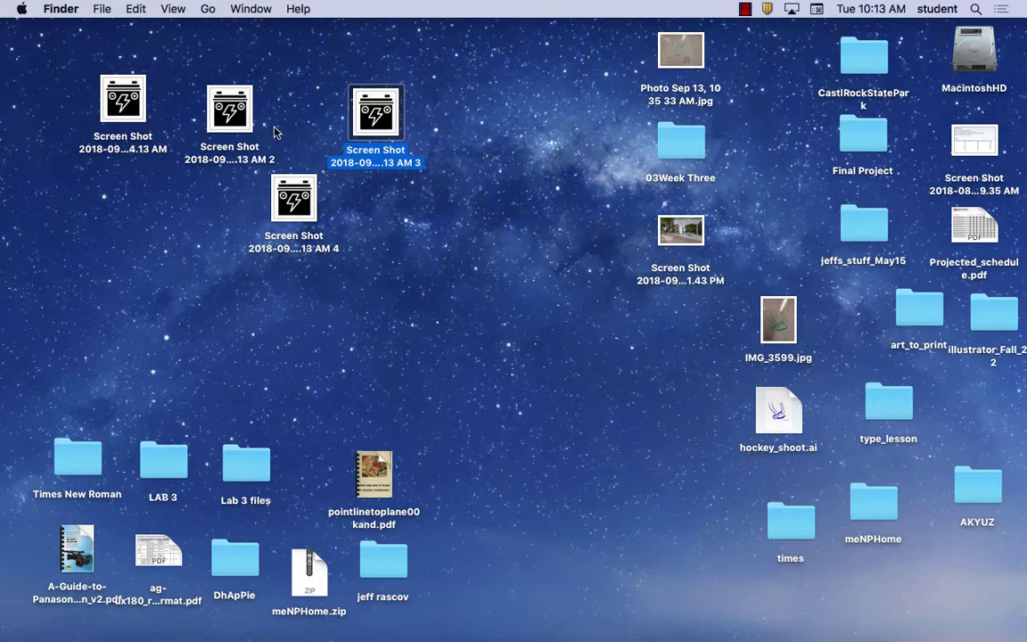
# Step: Switch back to Illustrator and place a copy of the selected artwork beside the original, over the small artboard
pyautogui.moveTo(271, 635)
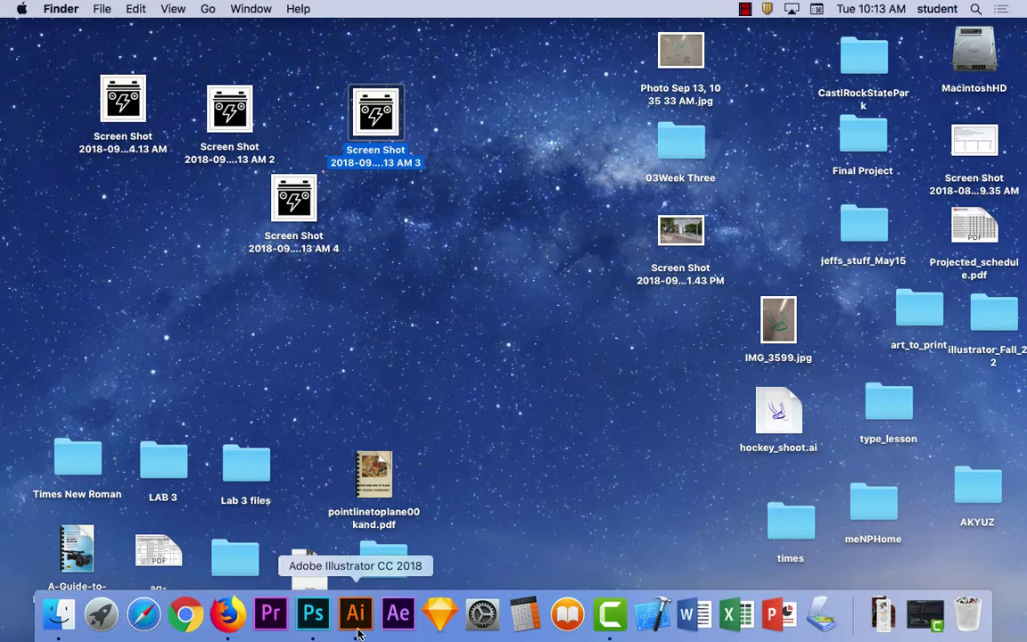
pyautogui.click(355, 613)
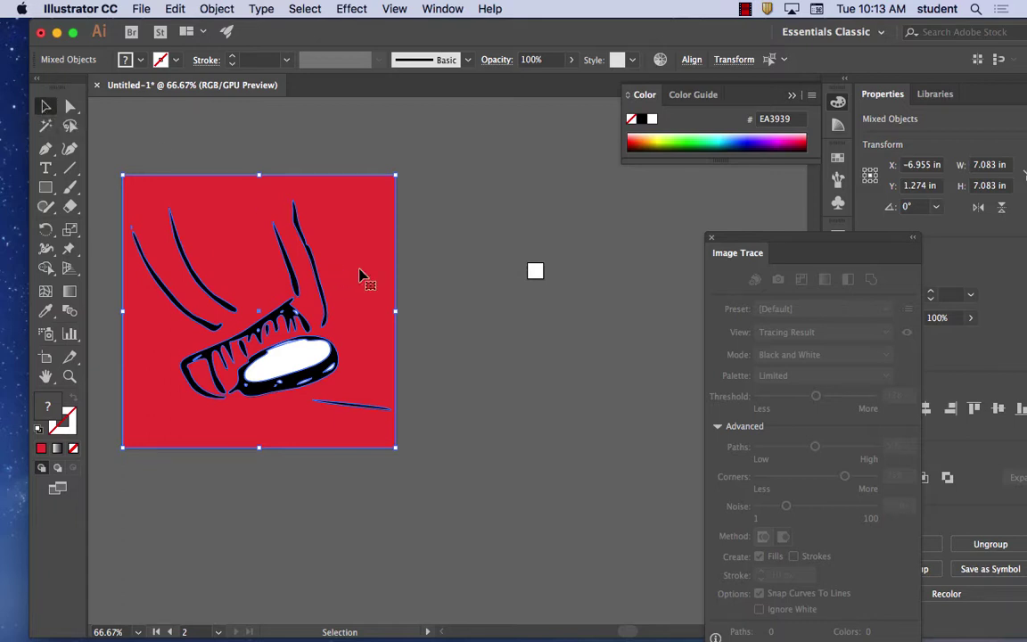
pyautogui.moveTo(353, 273); pyautogui.dragTo(613, 247)
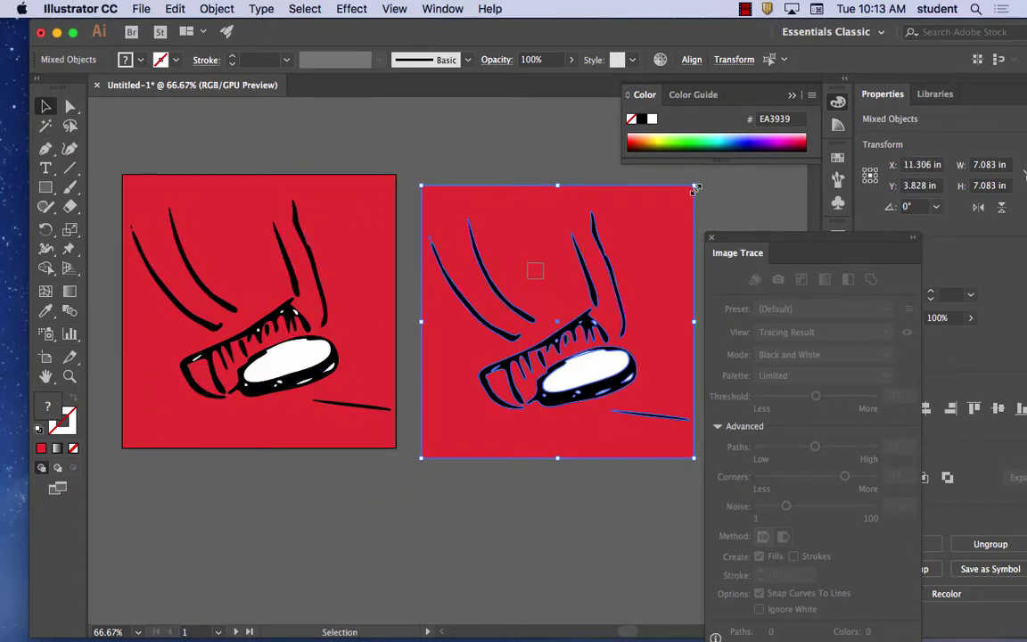
# Step: Scale the copied artwork down proportionally to 1 in square near the 32 px artboard
pyautogui.moveTo(694, 186); pyautogui.dragTo(555, 279)
pyautogui.press('a')
pyautogui.press('super+equal')
pyautogui.press('super+equal')
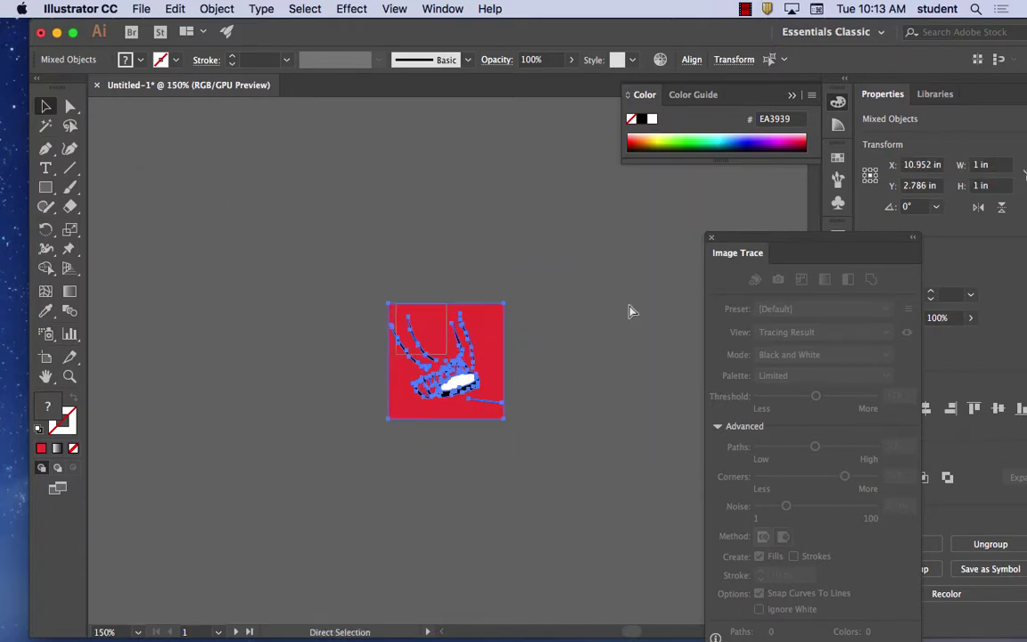
pyautogui.press('super+equal')
pyautogui.press('super+equal')
pyautogui.press('super+equal')
pyautogui.press('v')
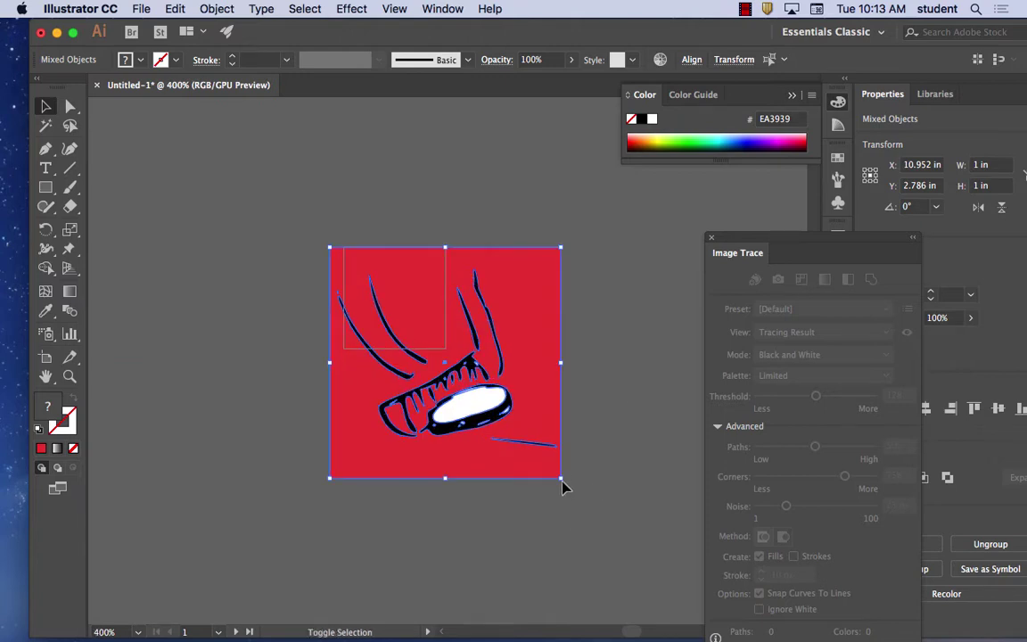
# Step: Scale the copied artwork down to 0.437 in square, align it over the 32 px artboard and deselect it
pyautogui.moveTo(560, 479); pyautogui.dragTo(424, 290)
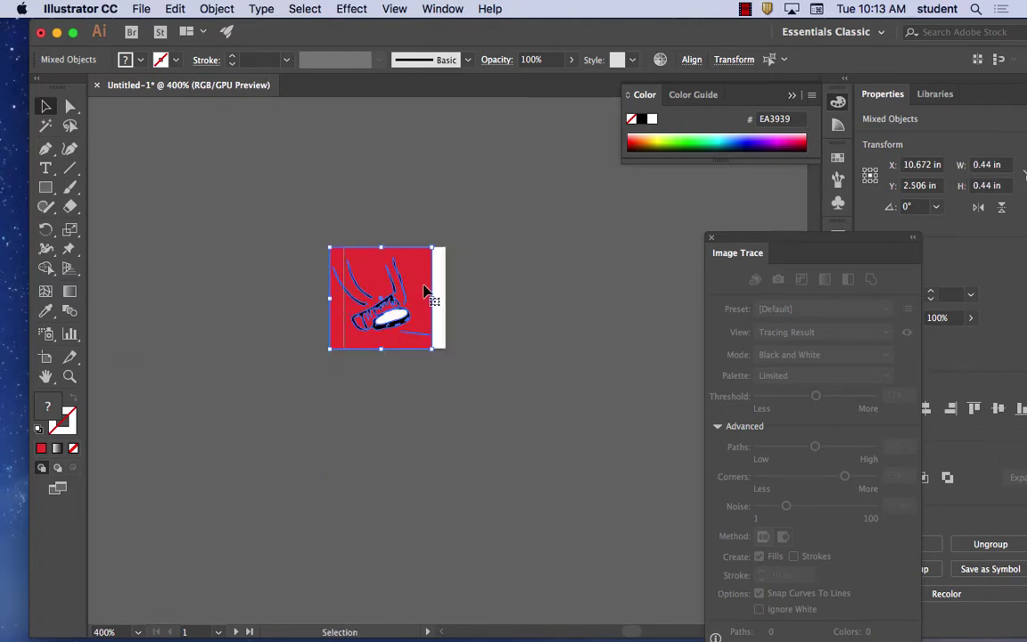
pyautogui.moveTo(433, 348)
pyautogui.mouseDown()
pyautogui.moveTo(465, 344)
pyautogui.moveTo(433, 339)
pyautogui.moveTo(446, 349)
pyautogui.mouseUp()
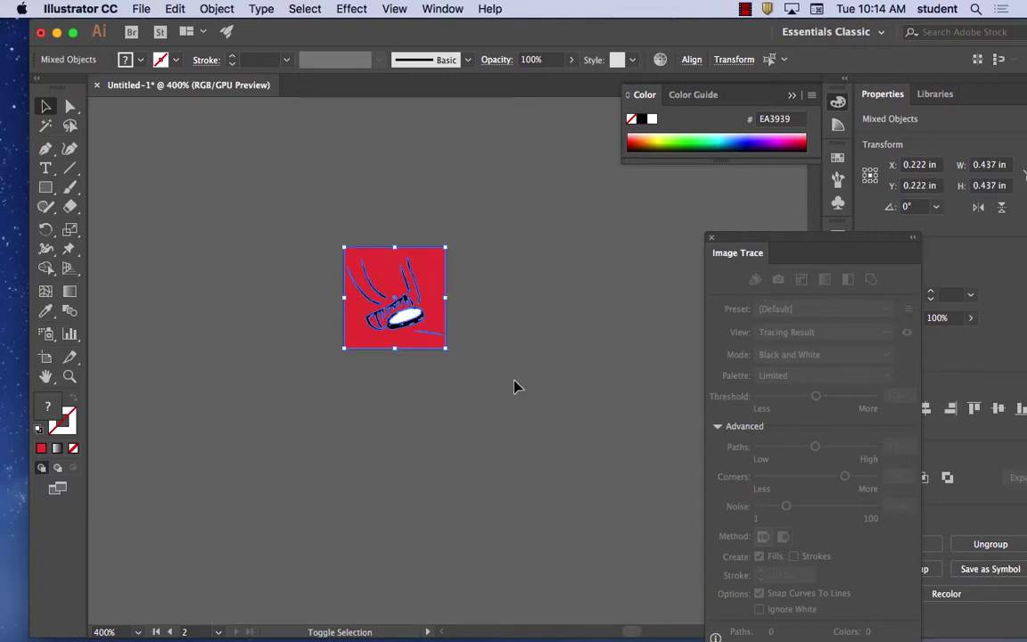
pyautogui.click(514, 386)
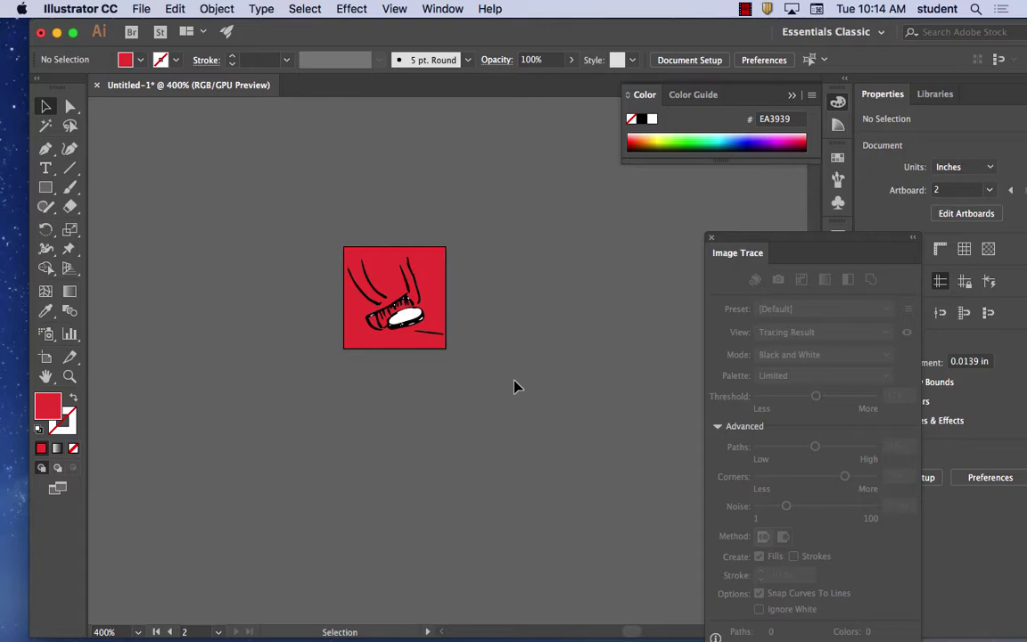
pyautogui.press('super+space')
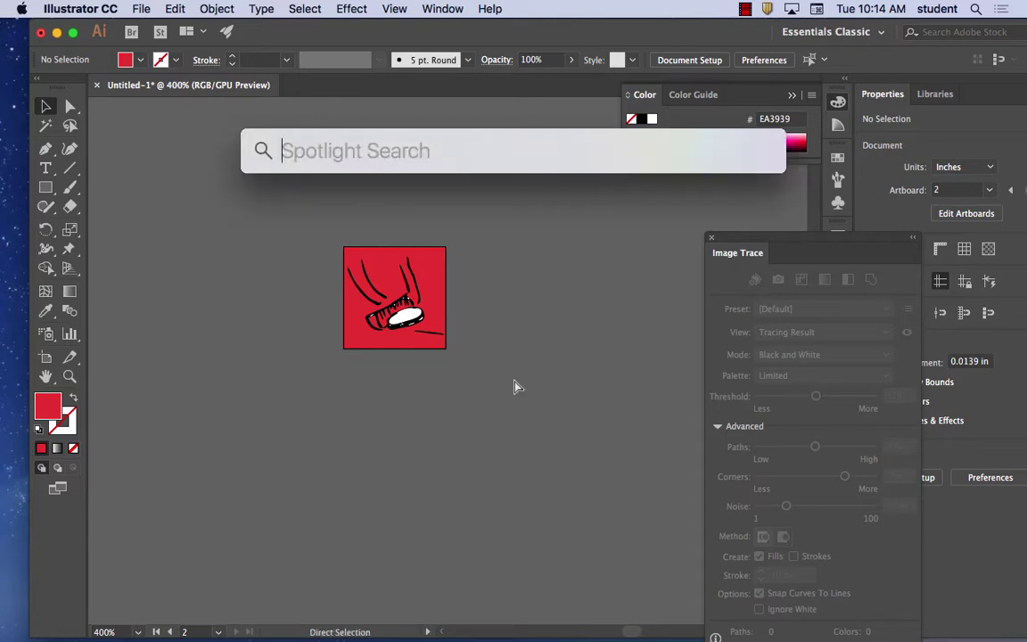
pyautogui.press('Escape')
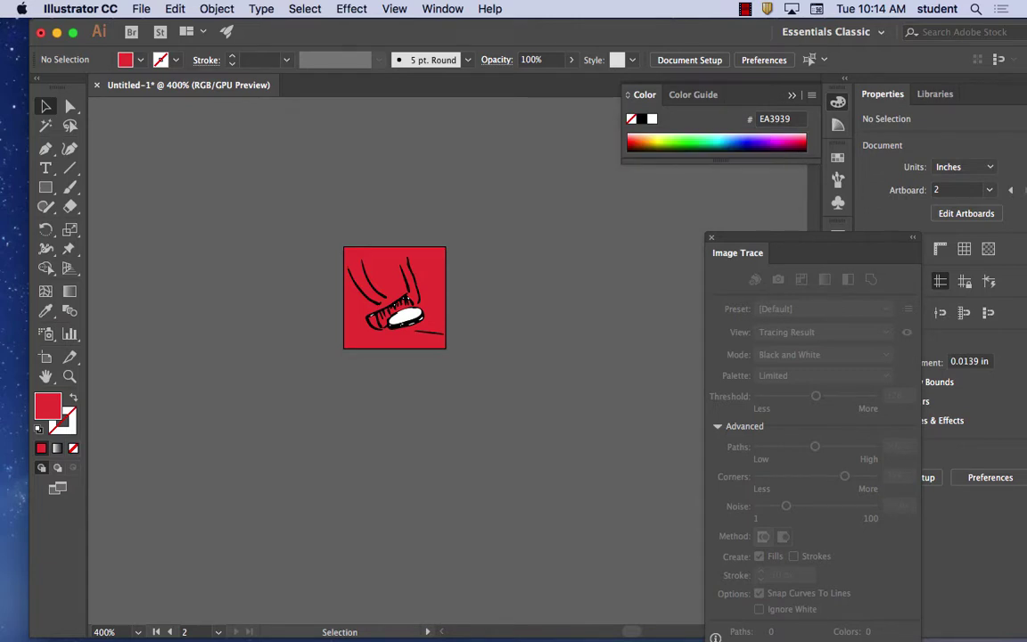
pyautogui.press('super+alt+0')
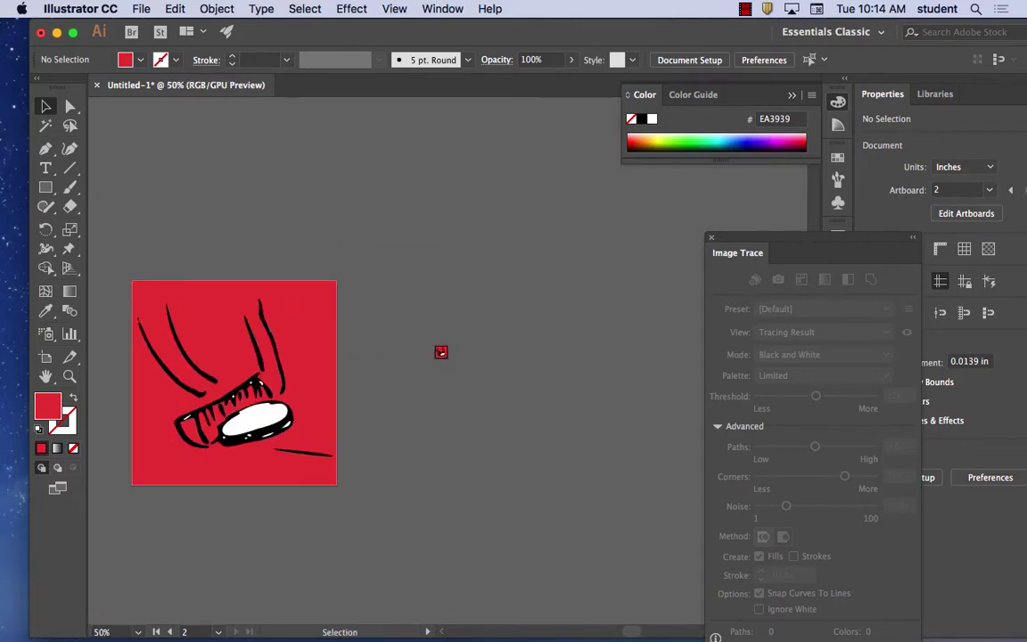
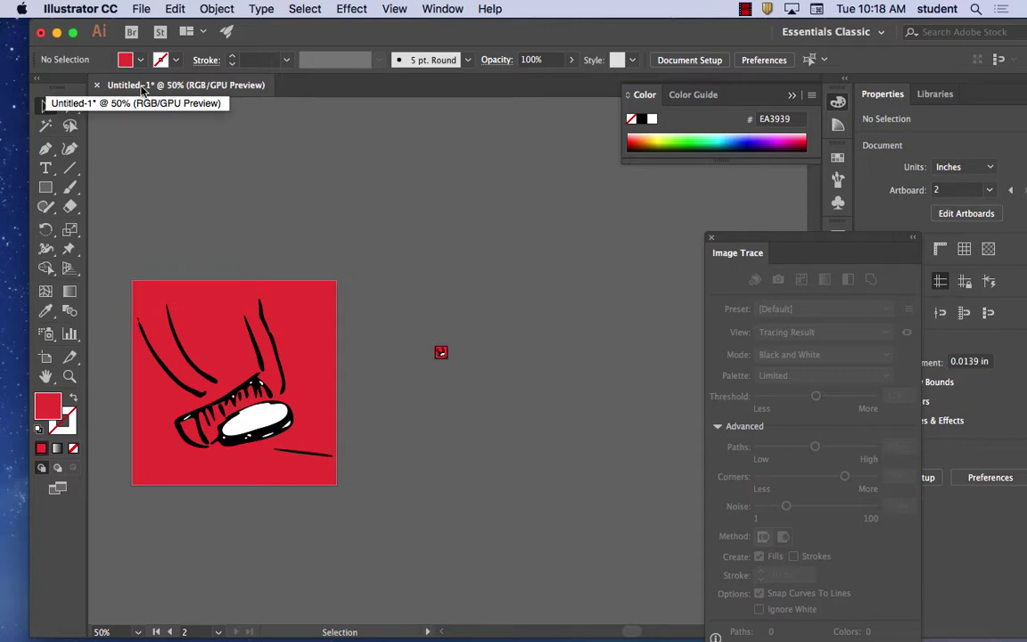
# Step: Save the document to the Desktop in Adobe Illustrator format as hockey_icon.ai
pyautogui.click(132, 7)
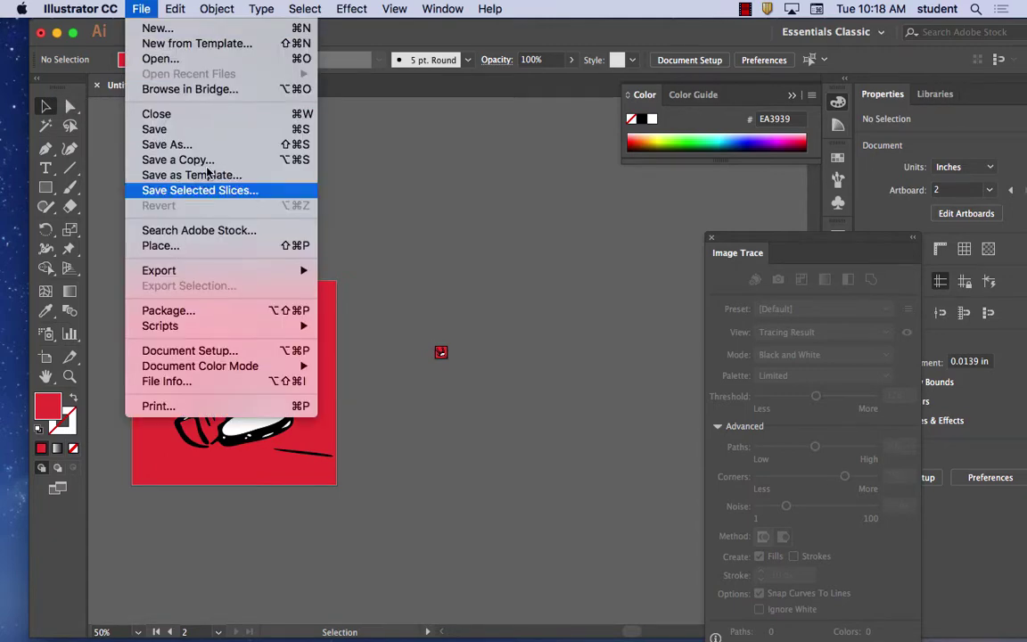
pyautogui.click(167, 144)
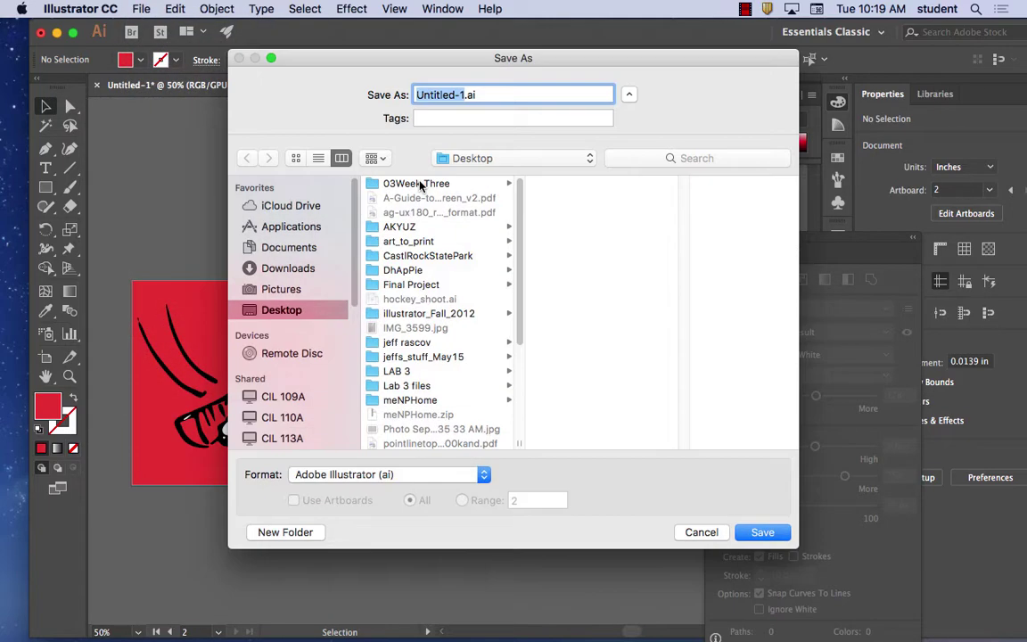
pyautogui.write('hockey')
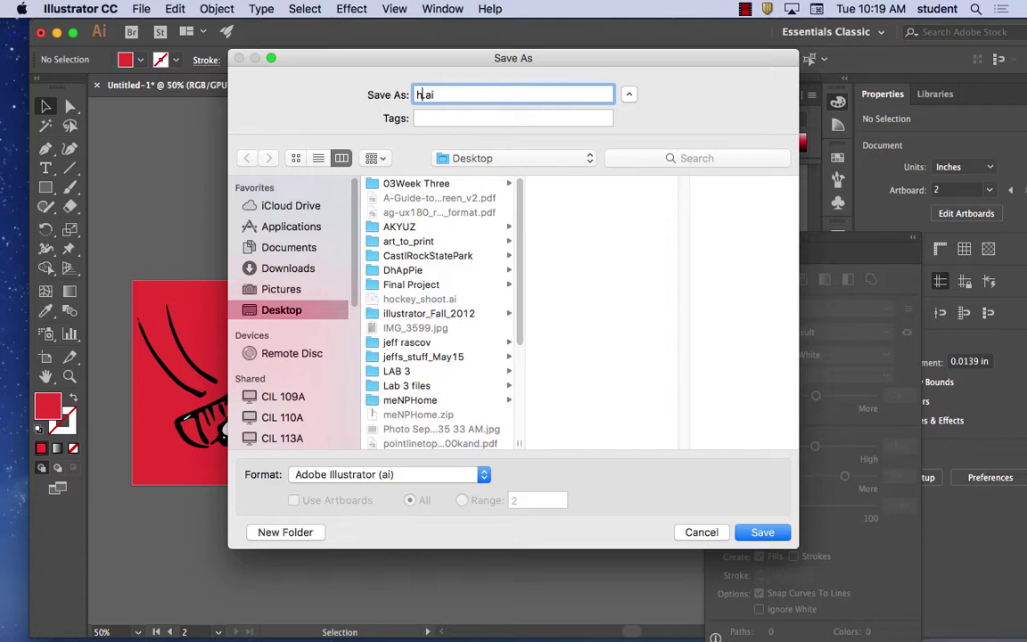
pyautogui.write('_icon')
pyautogui.click(751, 532)
pyautogui.press('Return')
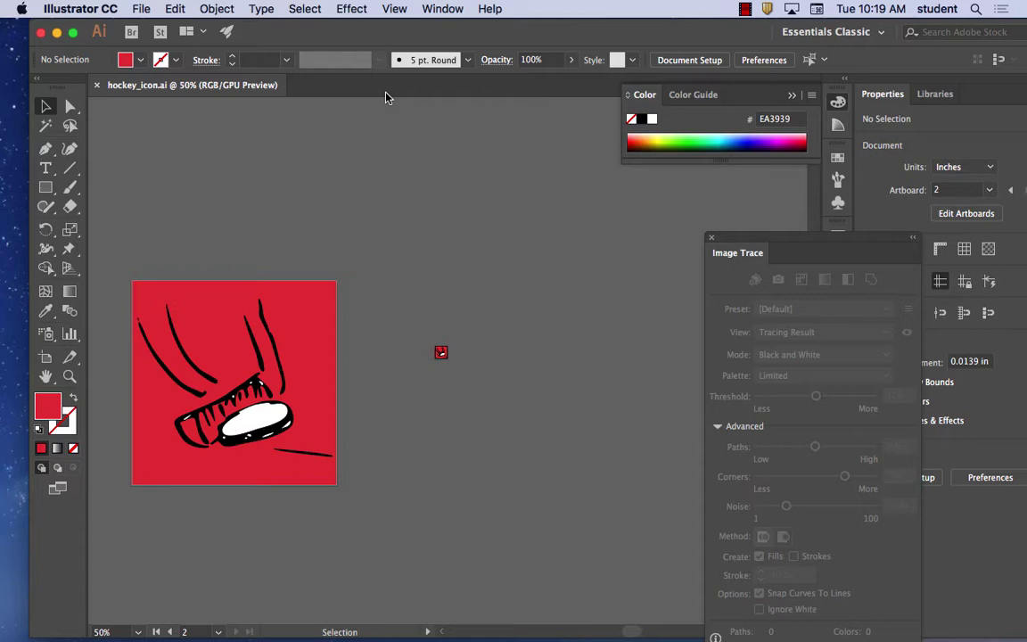
# Step: Set up an Export for Screens with only the 512 artboard included, leaving out Artboard 2
pyautogui.click(134, 8)
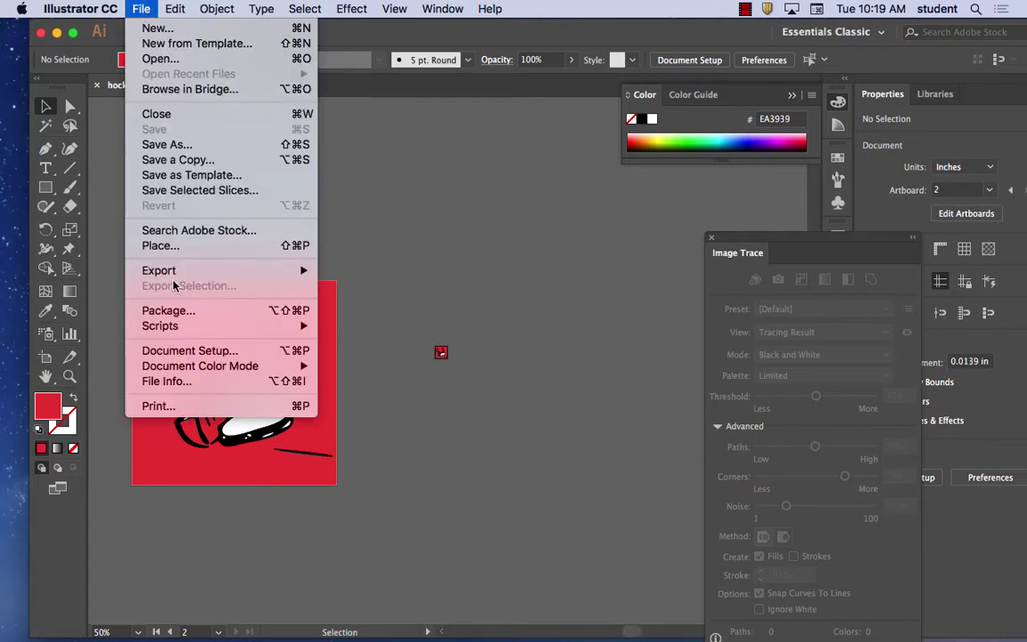
pyautogui.moveTo(168, 276)
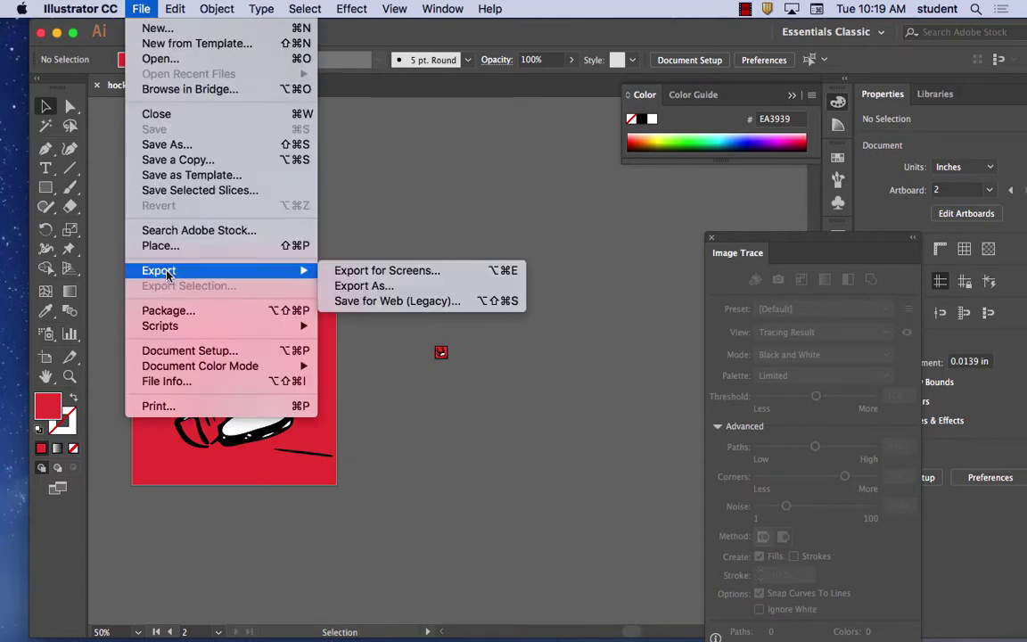
pyautogui.click(393, 275)
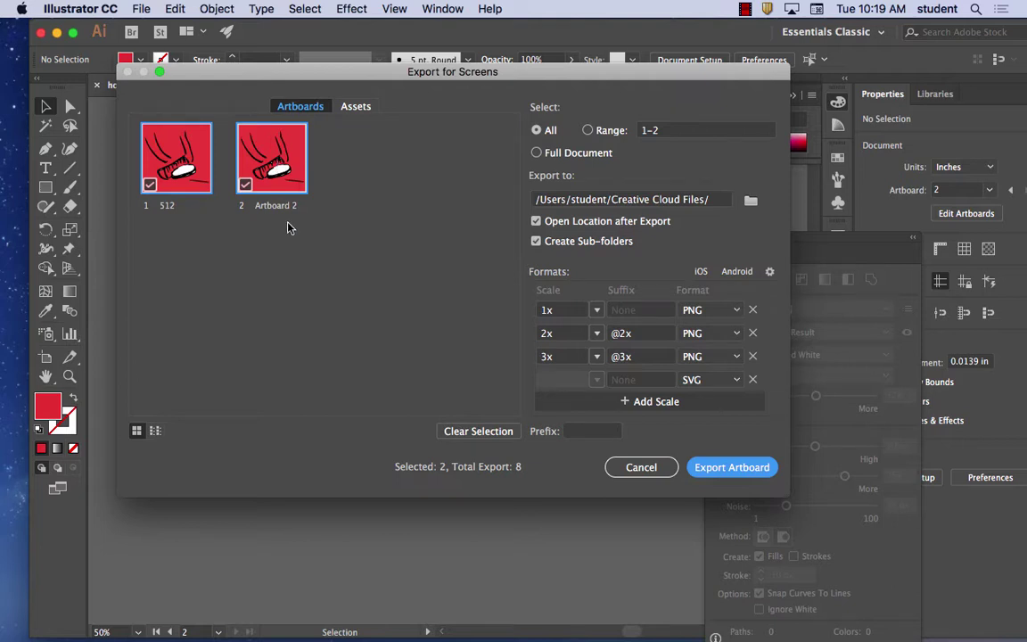
pyautogui.click(245, 185)
pyautogui.click(245, 184)
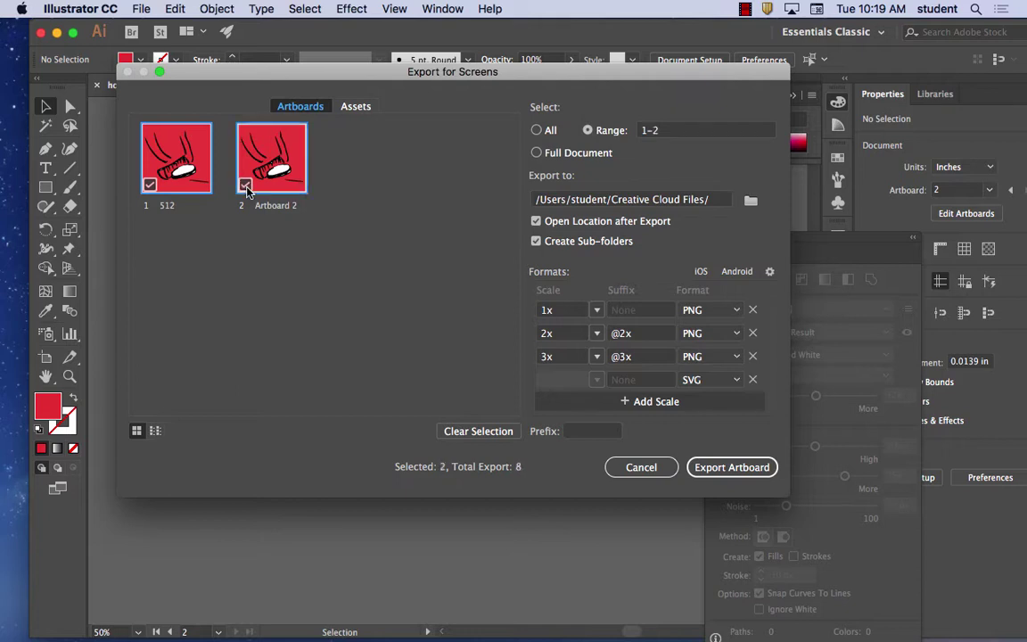
pyautogui.click(245, 185)
pyautogui.click(245, 185)
pyautogui.click(245, 185)
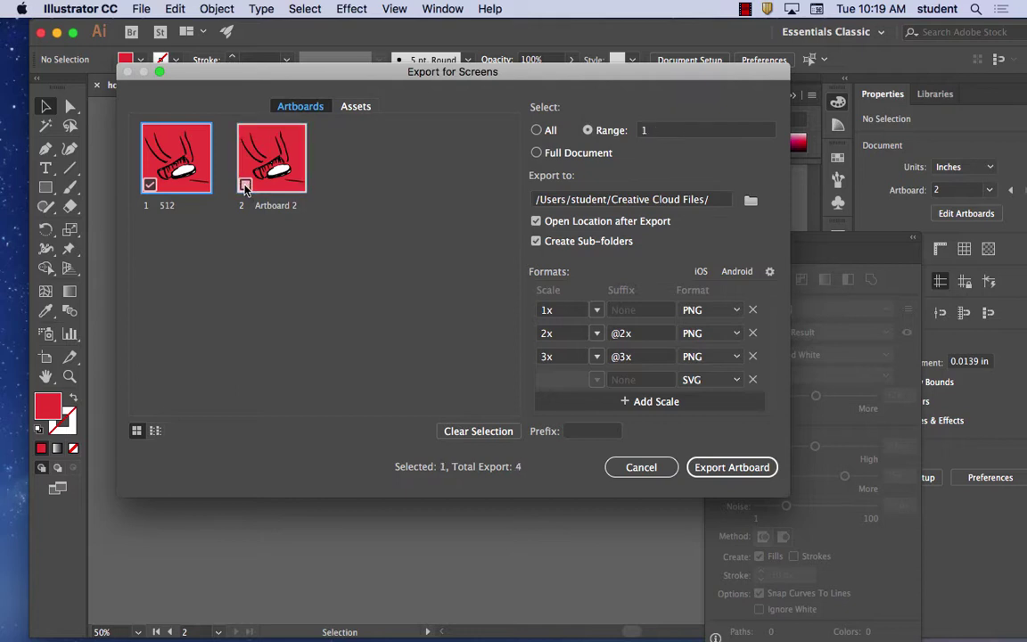
pyautogui.click(246, 185)
pyautogui.click(245, 184)
pyautogui.click(245, 184)
pyautogui.click(245, 184)
pyautogui.click(245, 185)
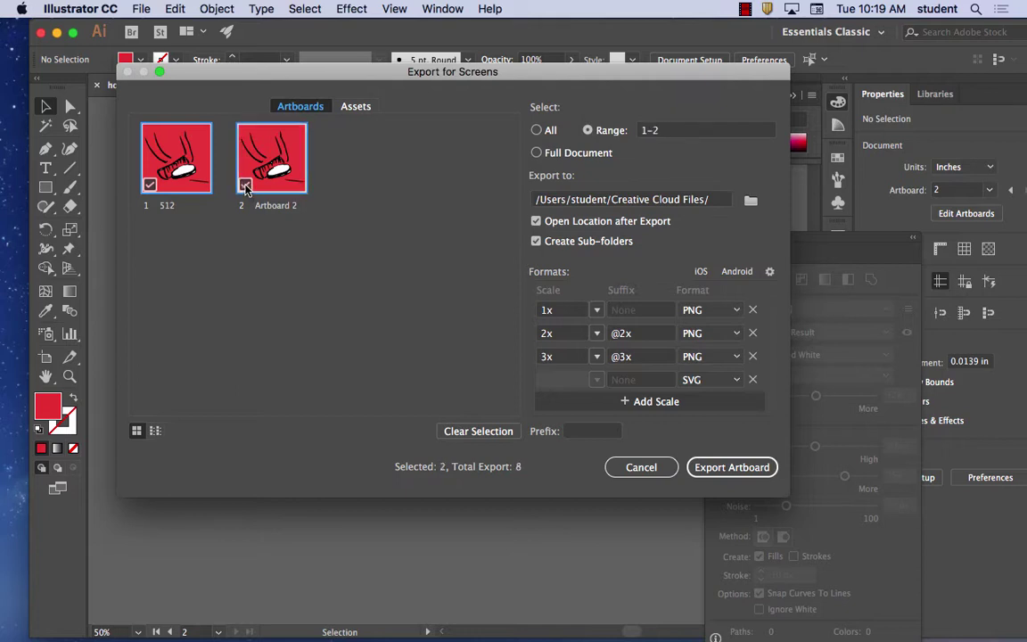
pyautogui.click(245, 184)
pyautogui.click(245, 185)
pyautogui.click(245, 185)
pyautogui.click(245, 185)
pyautogui.click(245, 185)
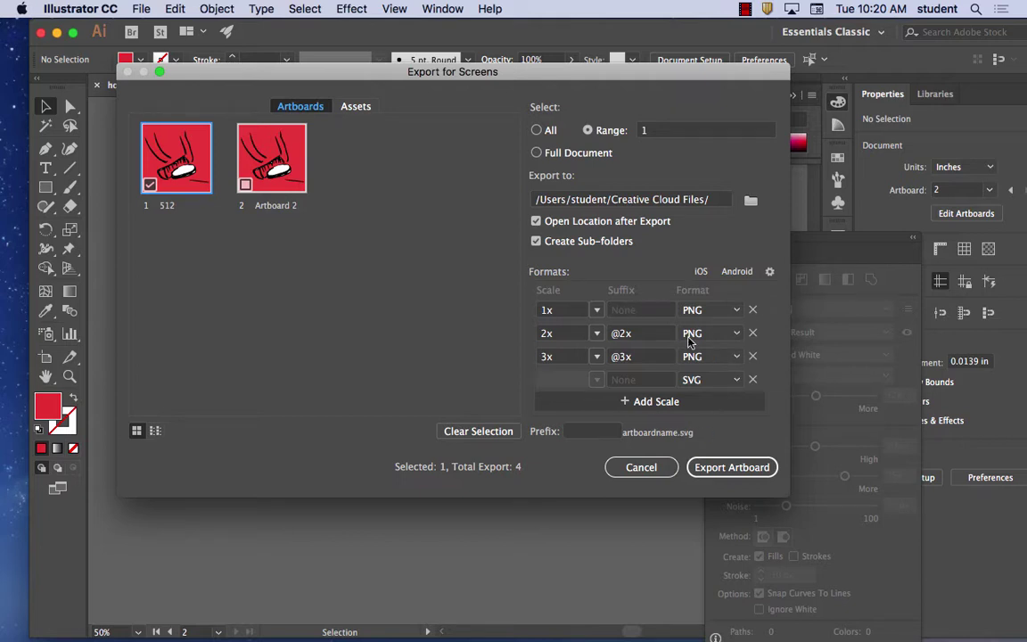
# Step: Compare the Android and iOS scale presets for the screen export, and leave without exporting
pyautogui.click(739, 271)
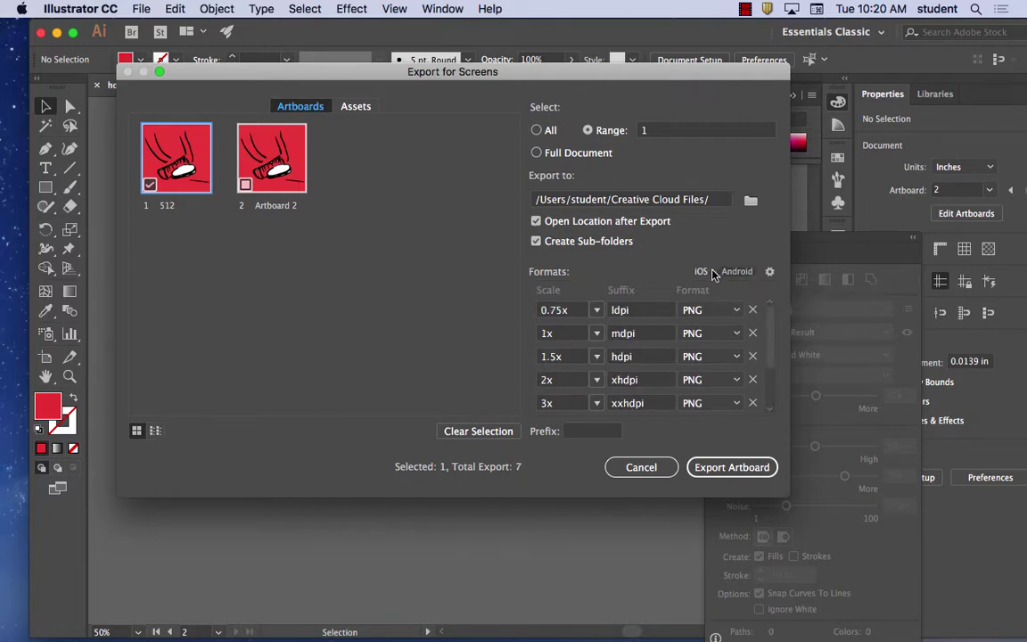
pyautogui.click(702, 272)
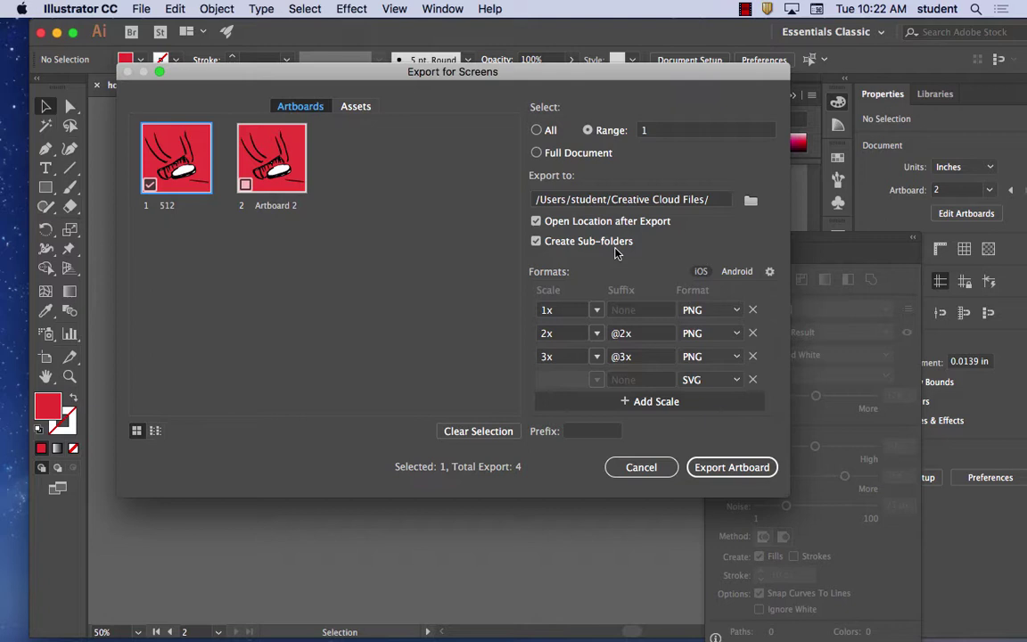
pyautogui.click(741, 272)
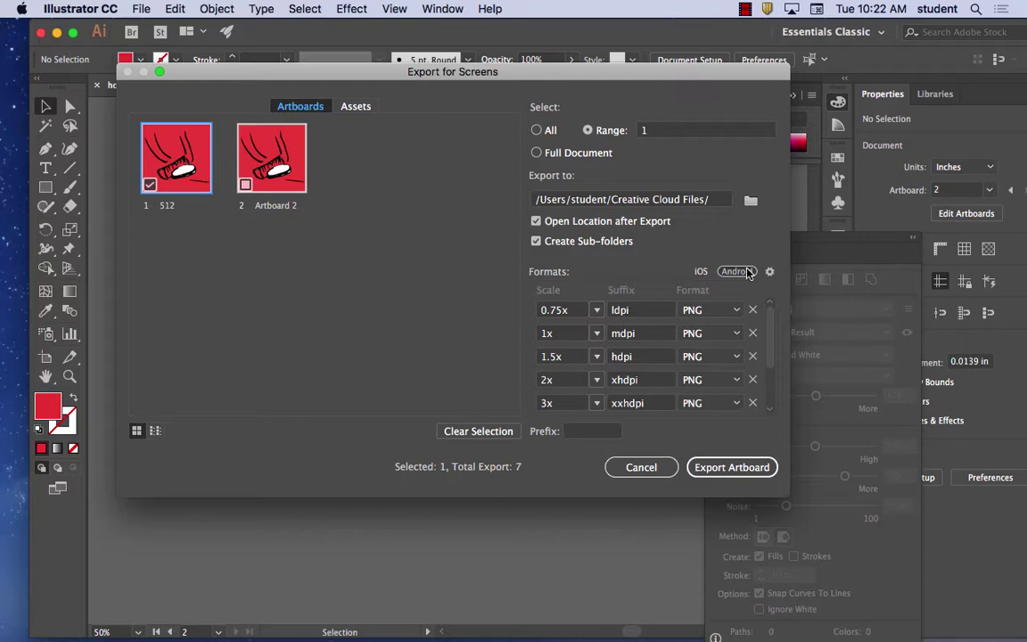
pyautogui.click(700, 271)
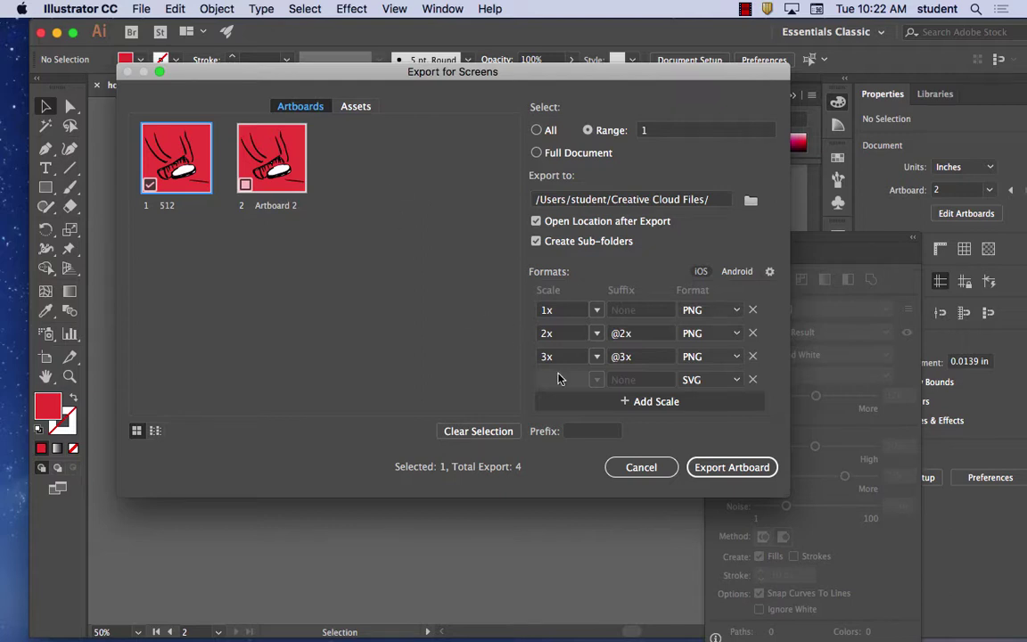
pyautogui.click(640, 467)
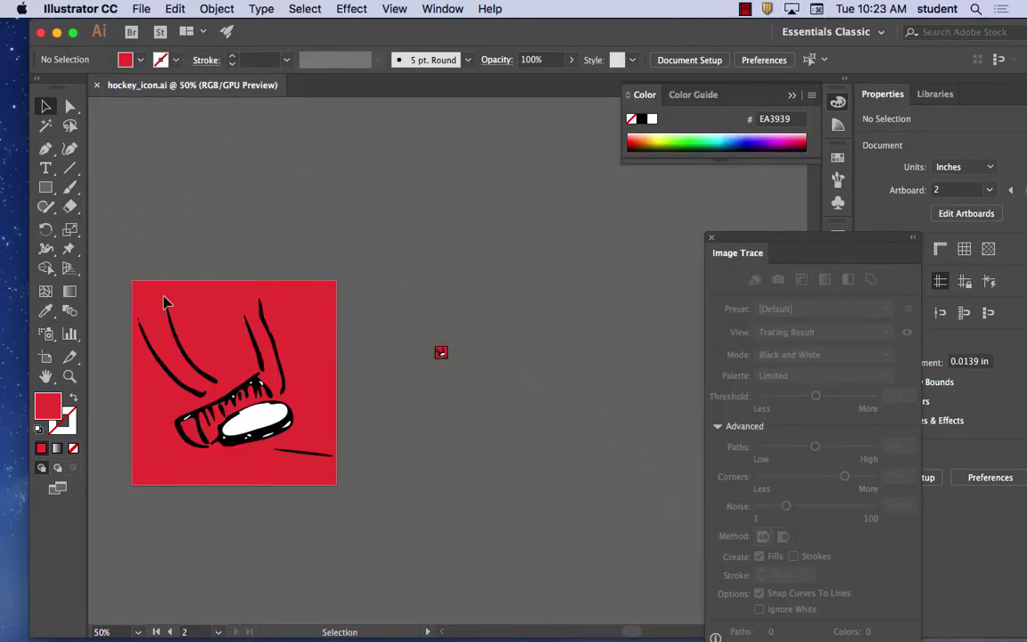
# Step: Export the large hockey artwork as a 1x PNG asset to the Creative Cloud Files folder
pyautogui.press('super+a')
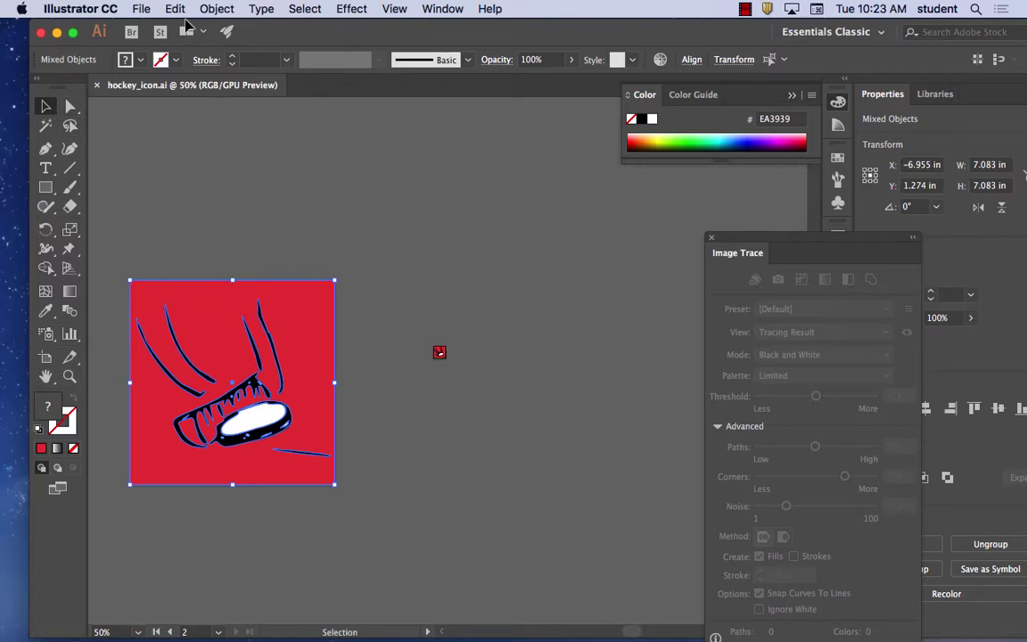
pyautogui.click(132, 9)
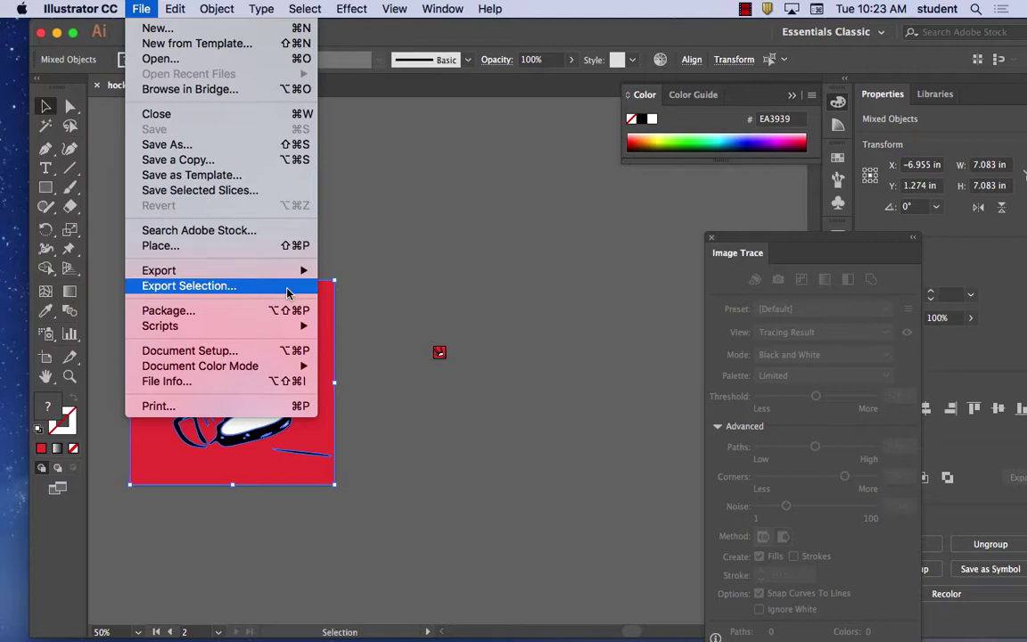
pyautogui.click(287, 292)
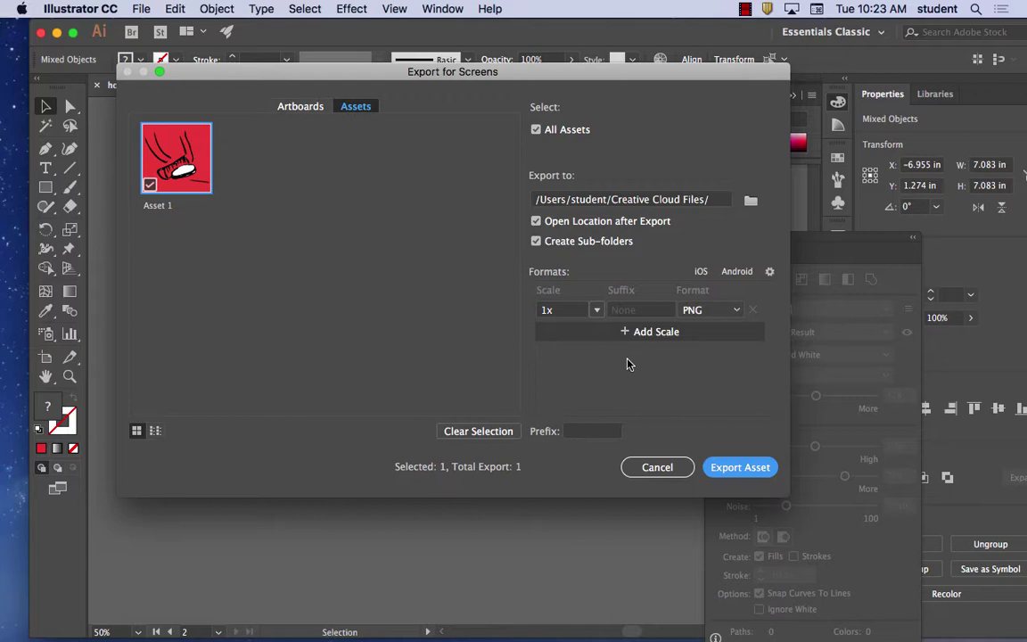
pyautogui.click(729, 466)
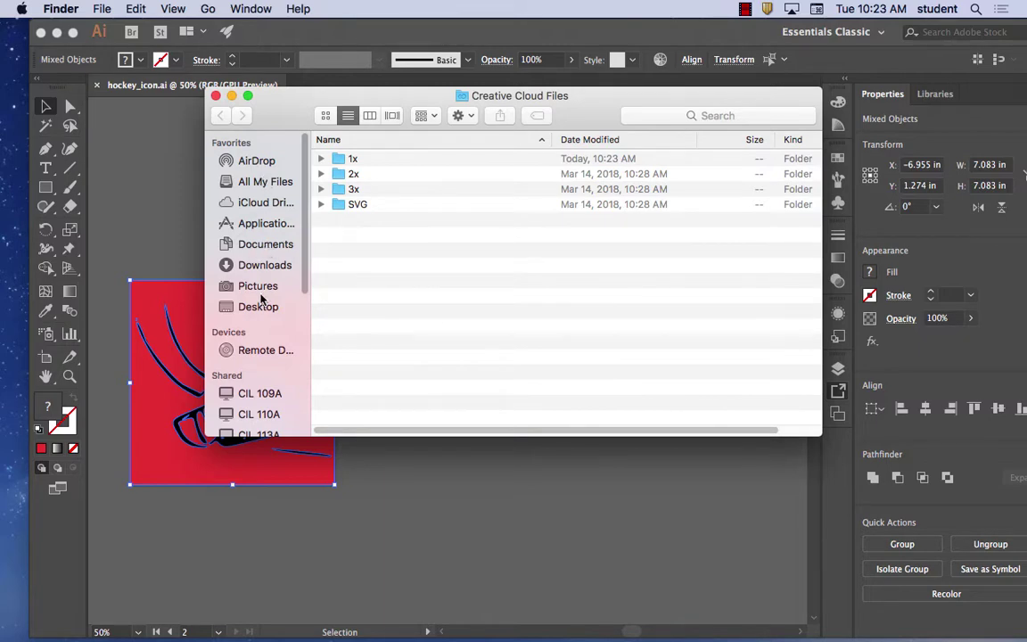
# Step: Look through the Desktop folder in Finder for the exported file, close the window and return to Illustrator
pyautogui.click(233, 304)
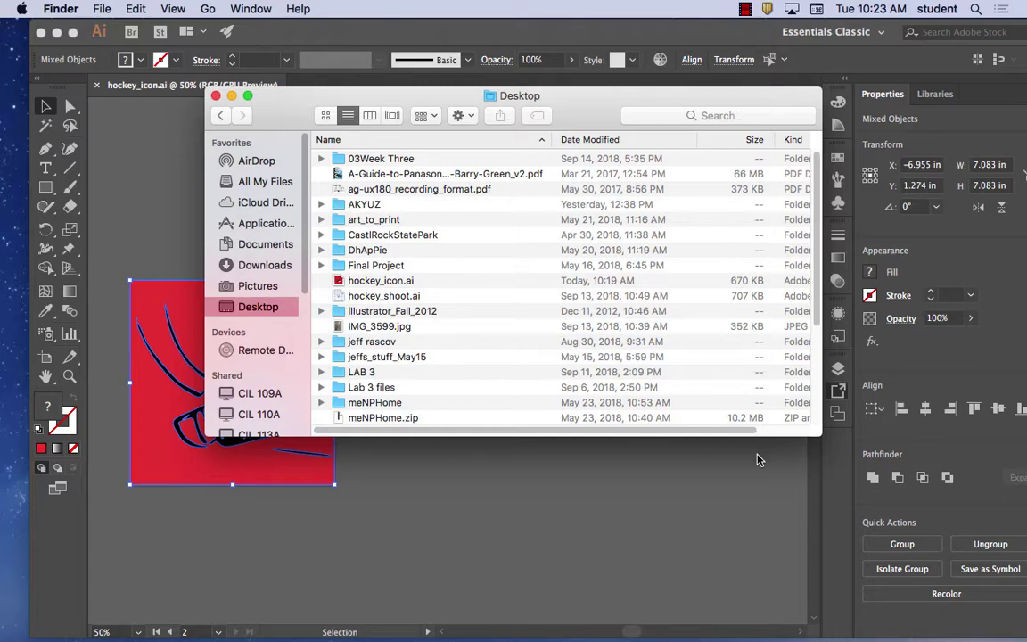
pyautogui.moveTo(852, 586); pyautogui.dragTo(854, 587)
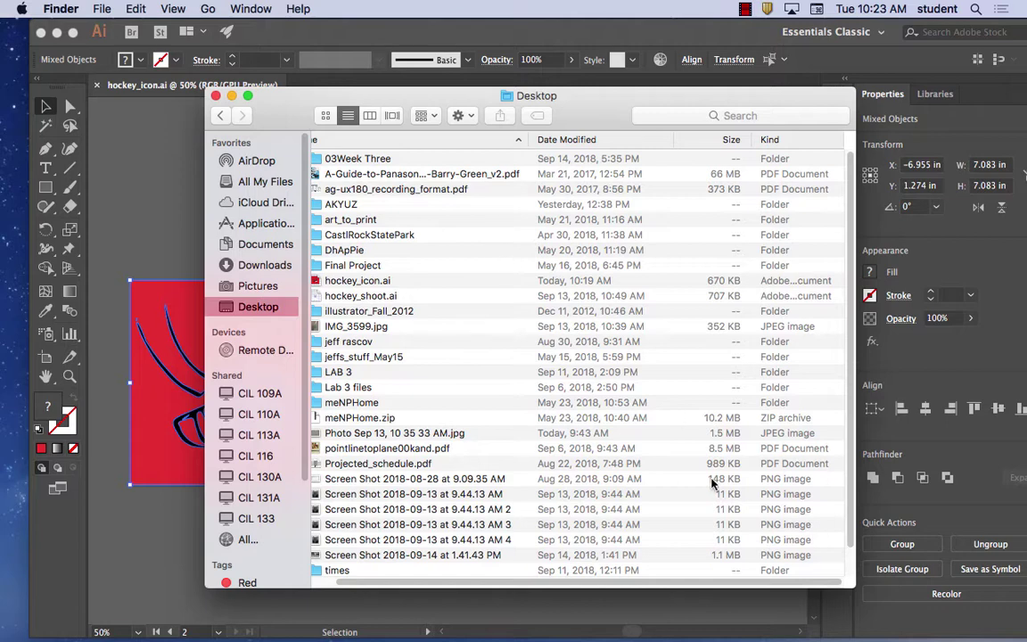
pyautogui.click(220, 114)
pyautogui.click(216, 97)
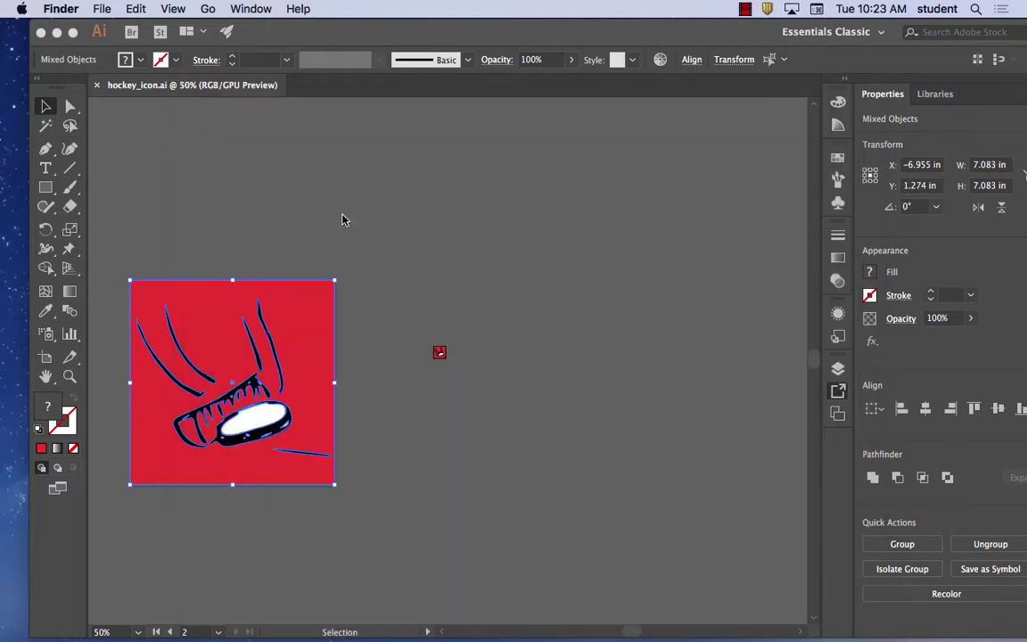
pyautogui.click(102, 9)
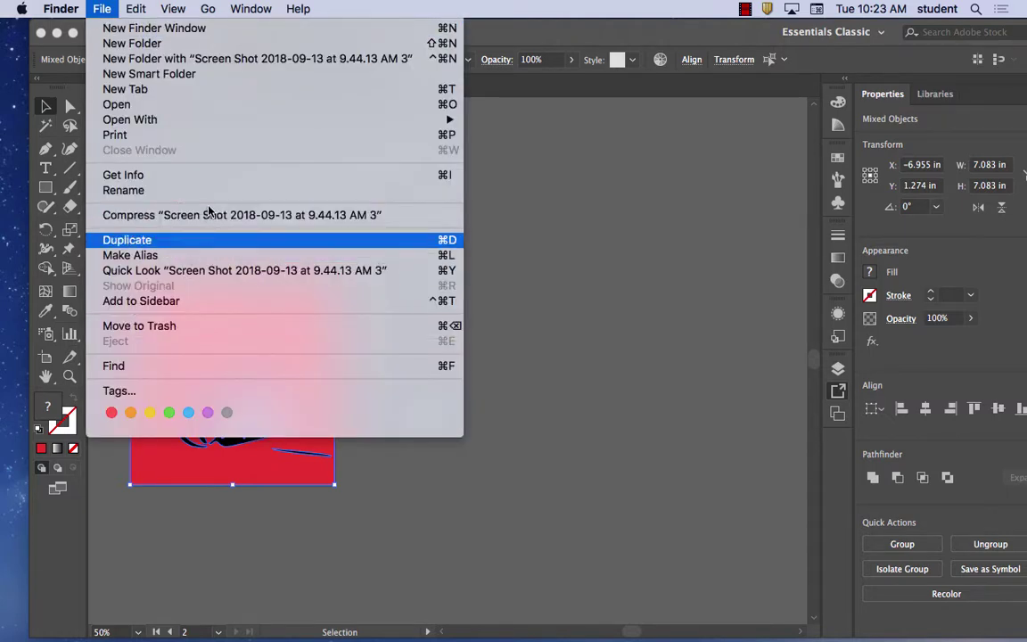
pyautogui.click(304, 188)
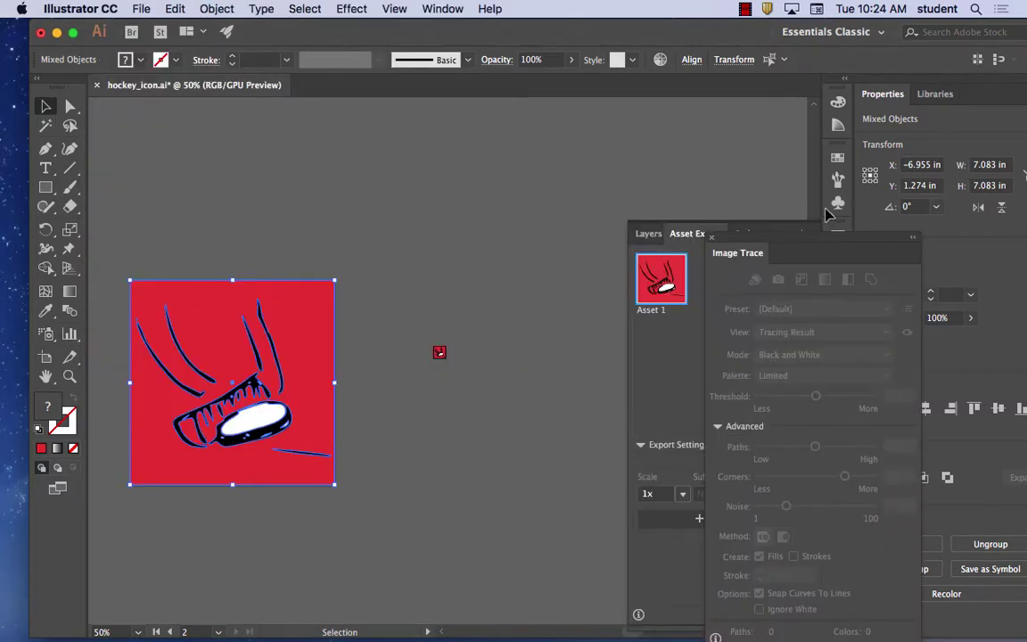
# Step: Export the selected large hockey artwork as a 1x PNG asset to the Desktop folder
pyautogui.click(140, 9)
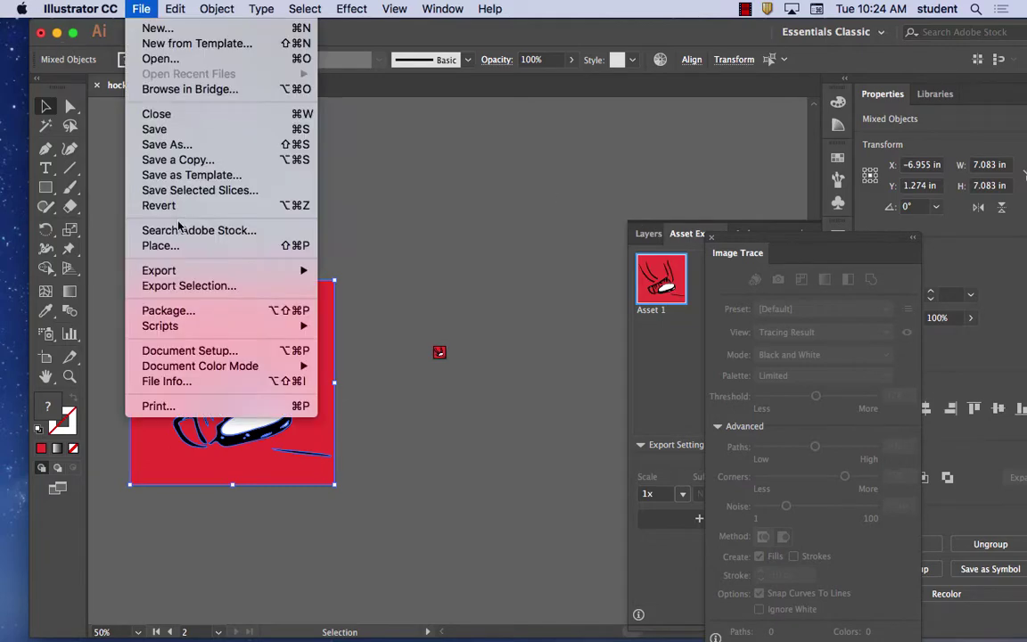
pyautogui.click(204, 285)
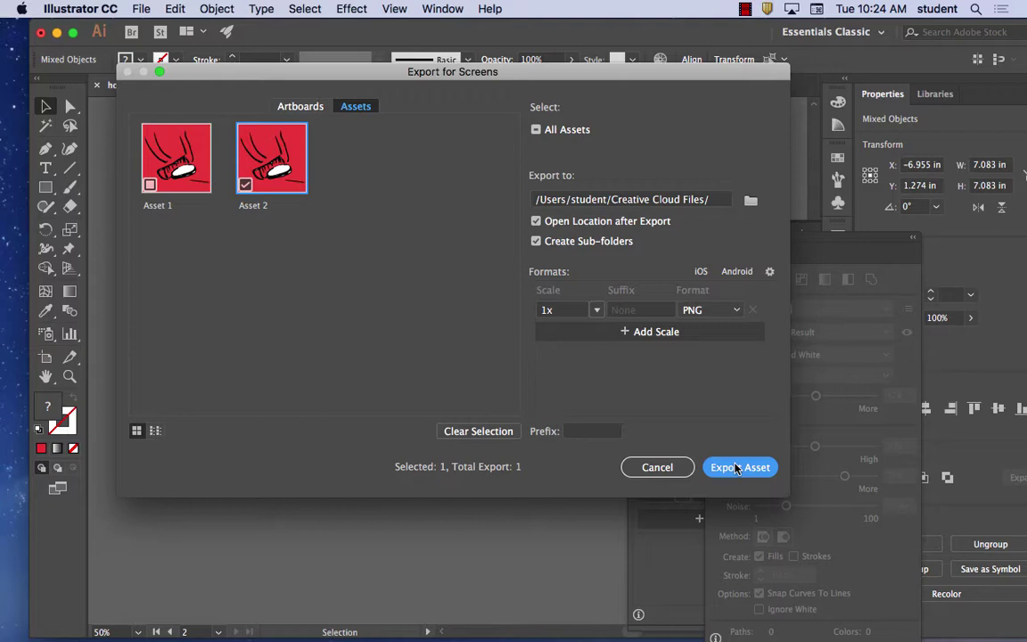
pyautogui.click(750, 199)
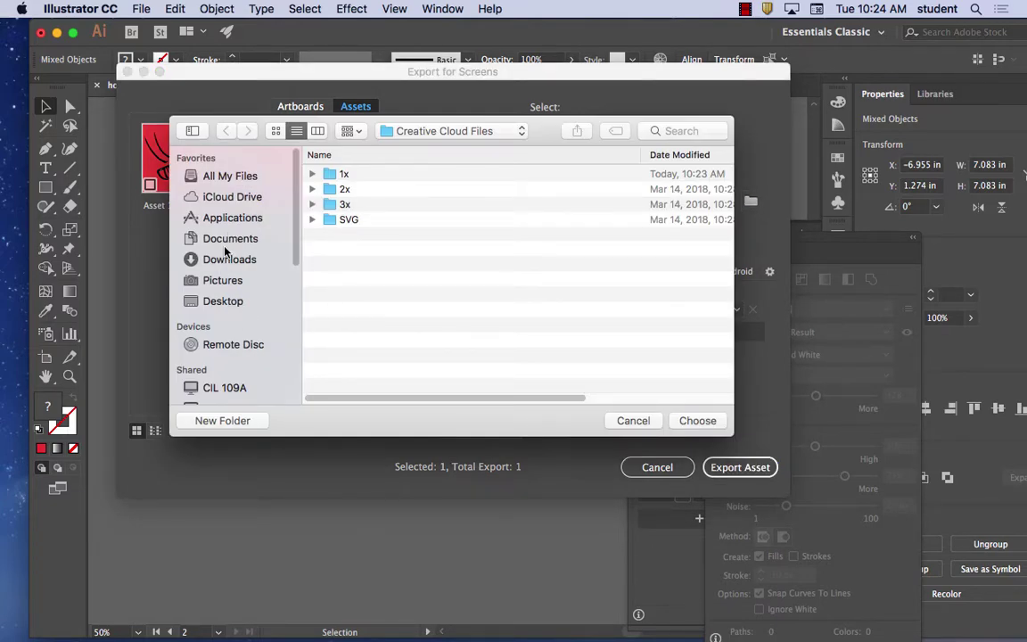
pyautogui.click(222, 304)
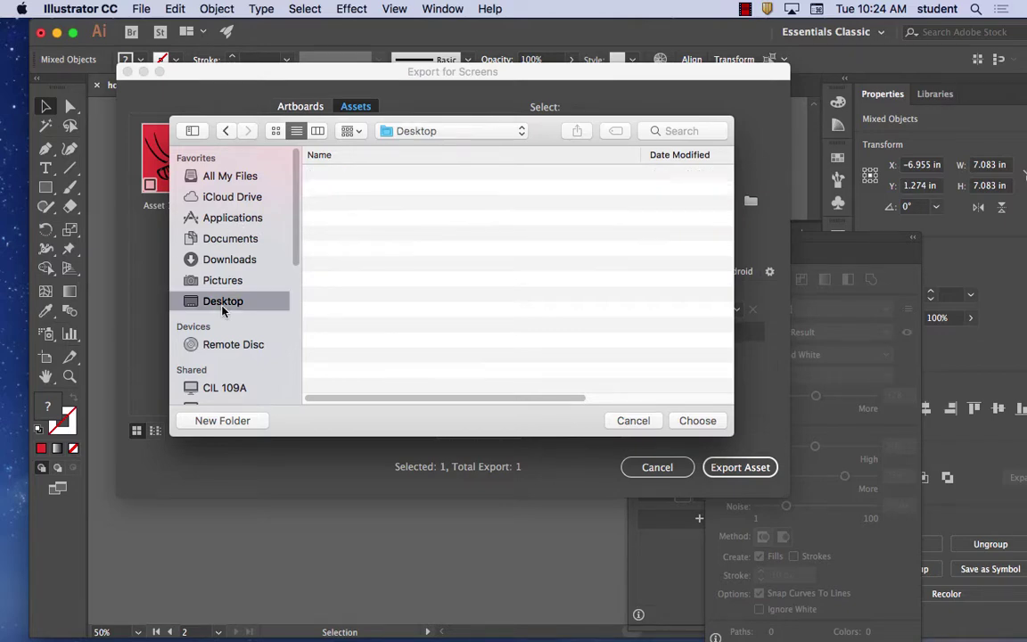
pyautogui.click(697, 424)
pyautogui.click(754, 468)
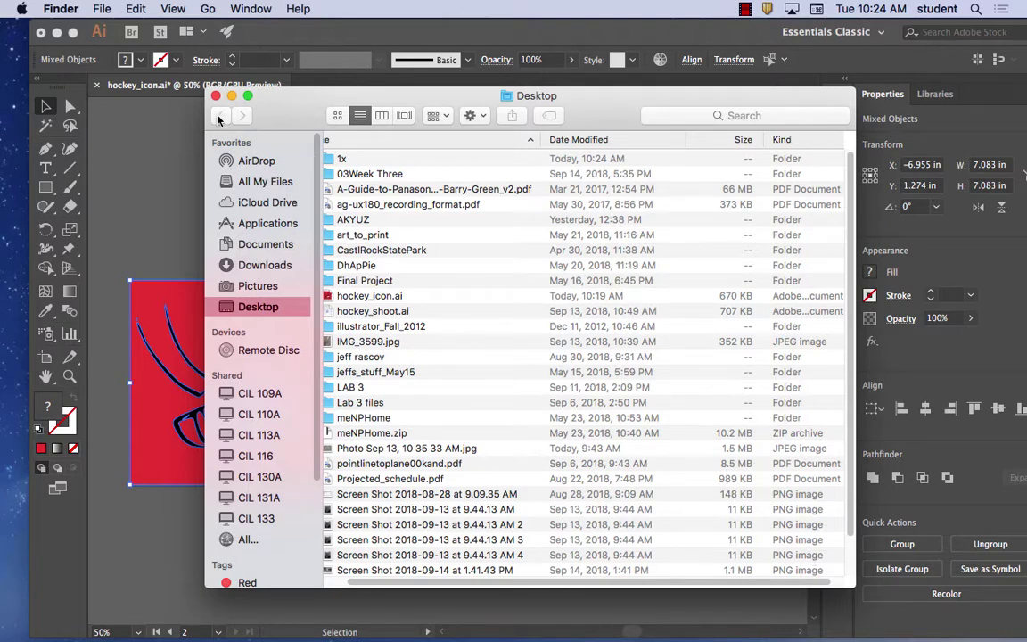
# Step: Look through the Desktop in Finder, open the 1x folder to check the exported PNG, close the window and return to Illustrator
pyautogui.scroll(-3, 409, 294)
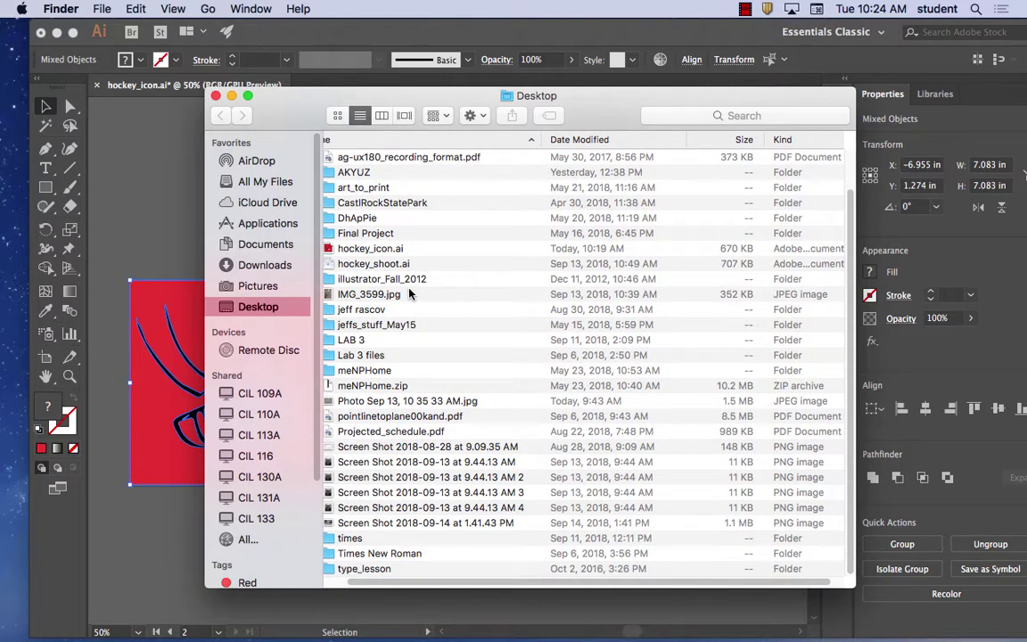
pyautogui.scroll(3, 409, 294)
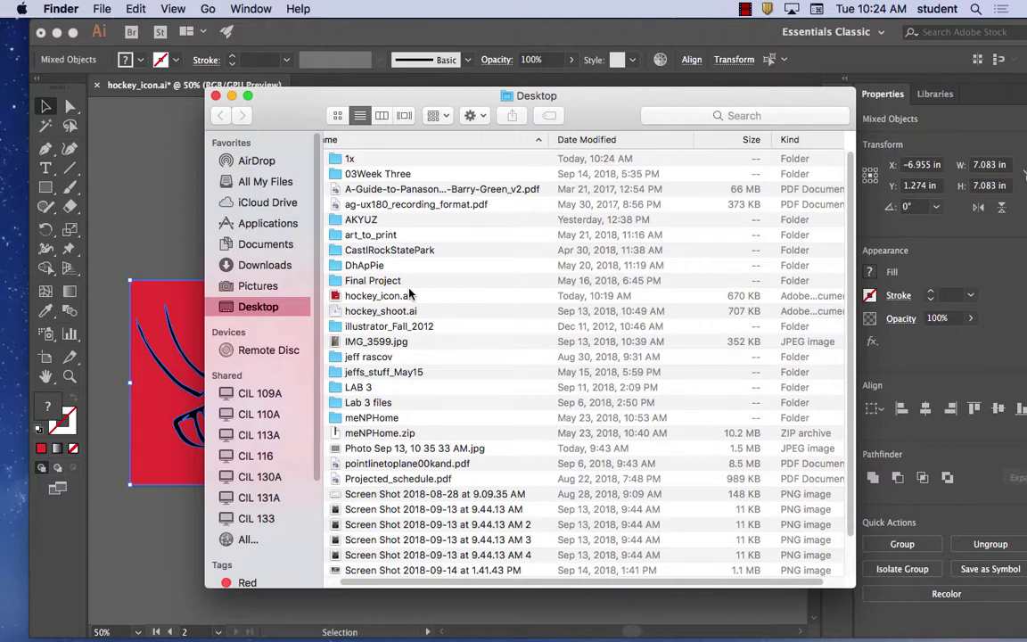
pyautogui.scroll(-3, 409, 294)
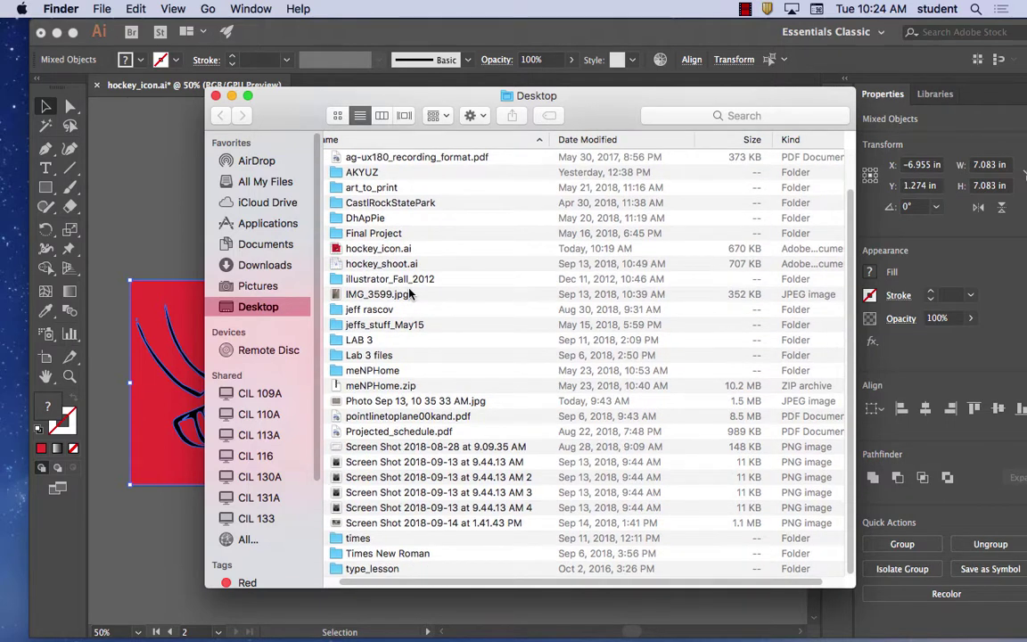
pyautogui.scroll(3, 409, 294)
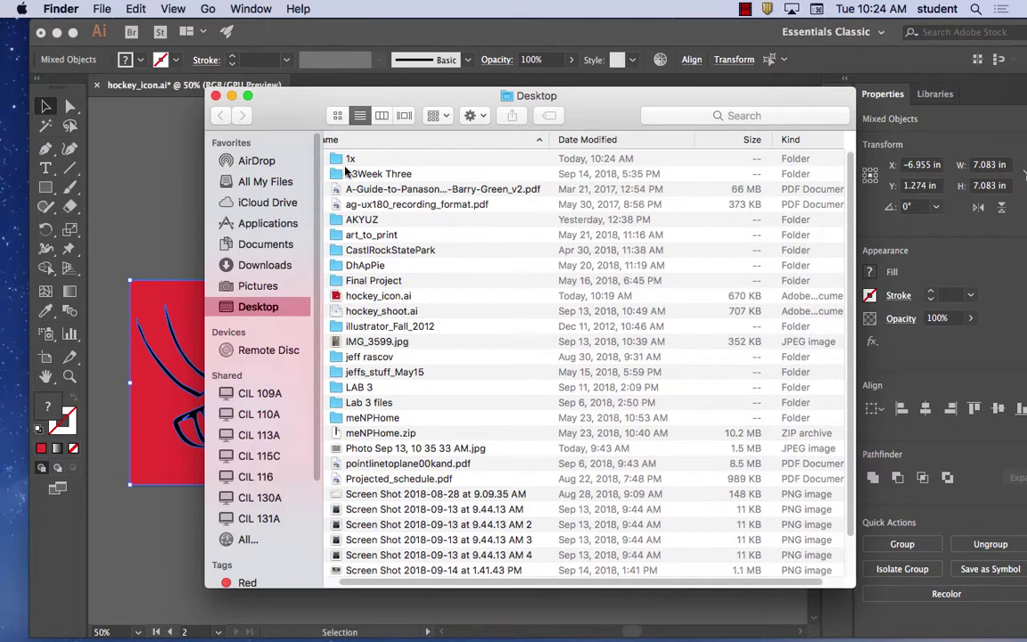
pyautogui.doubleClick(348, 158)
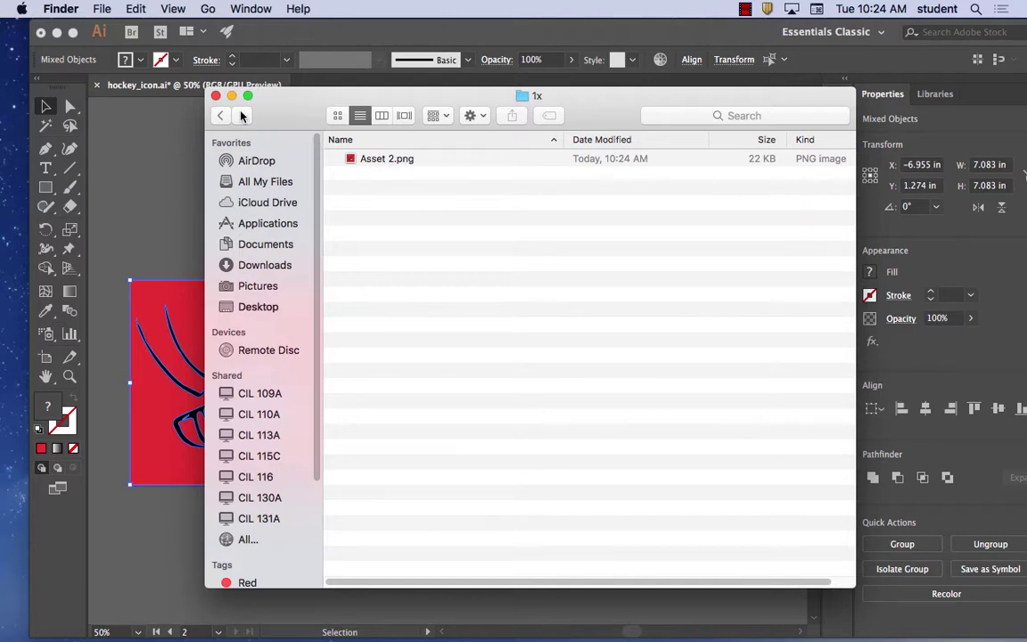
pyautogui.click(216, 95)
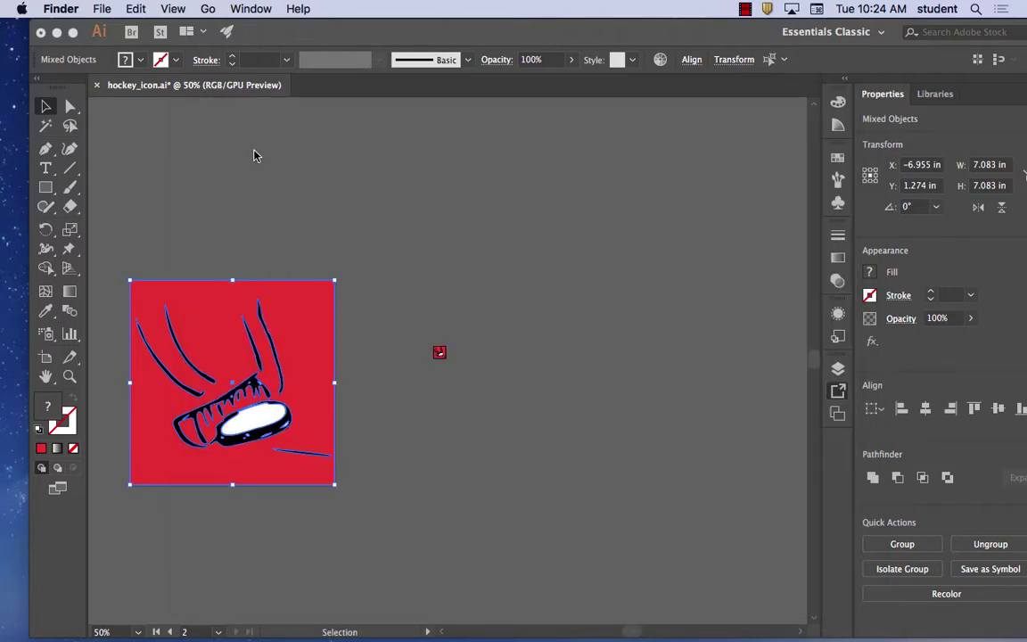
pyautogui.click(105, 8)
pyautogui.press('Right')
pyautogui.click(649, 161)
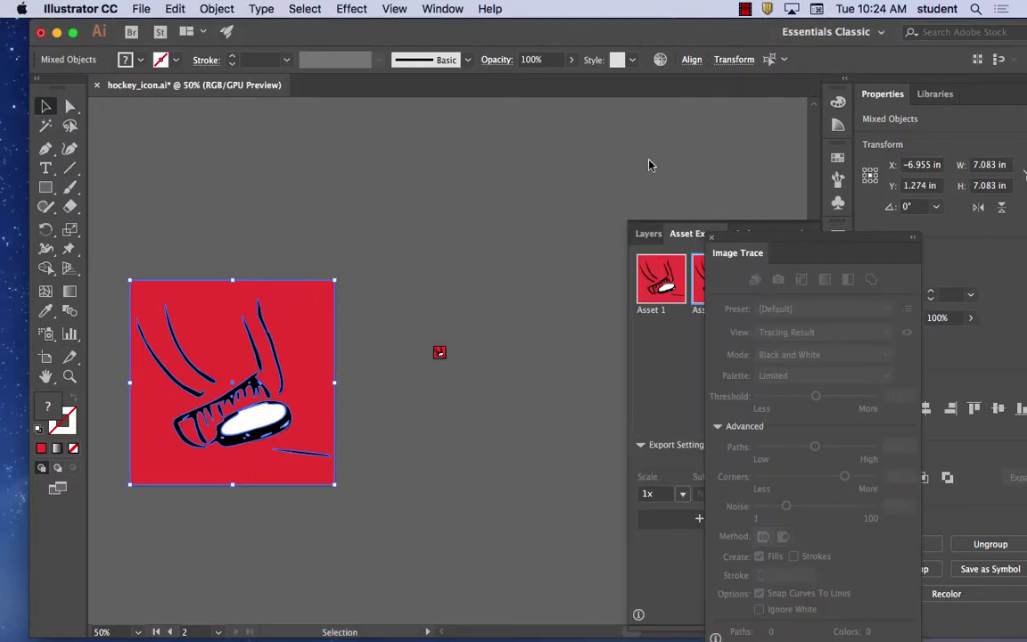
pyautogui.click(140, 8)
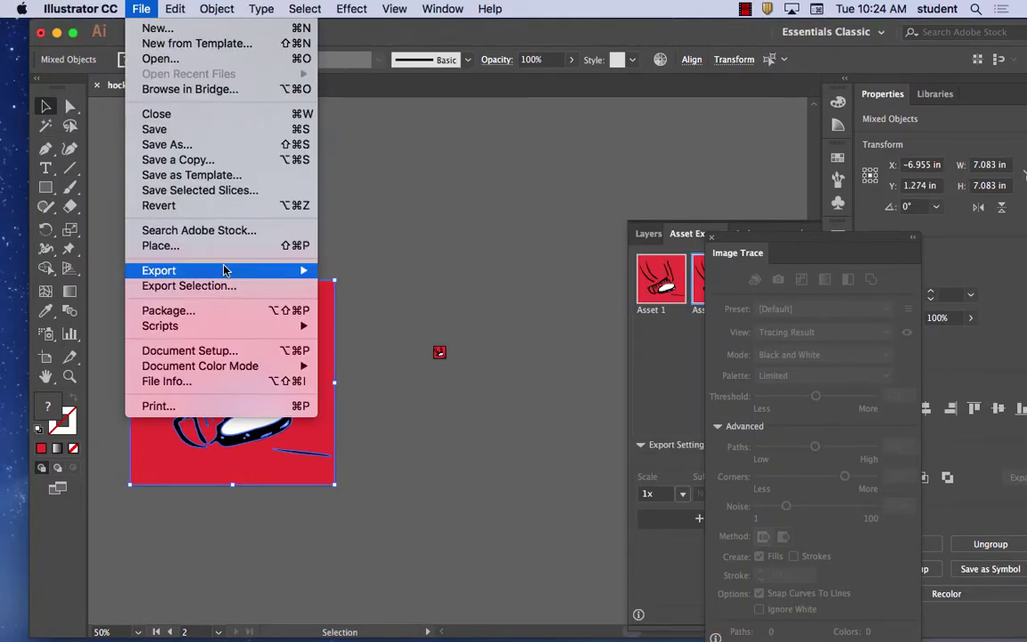
pyautogui.moveTo(225, 269)
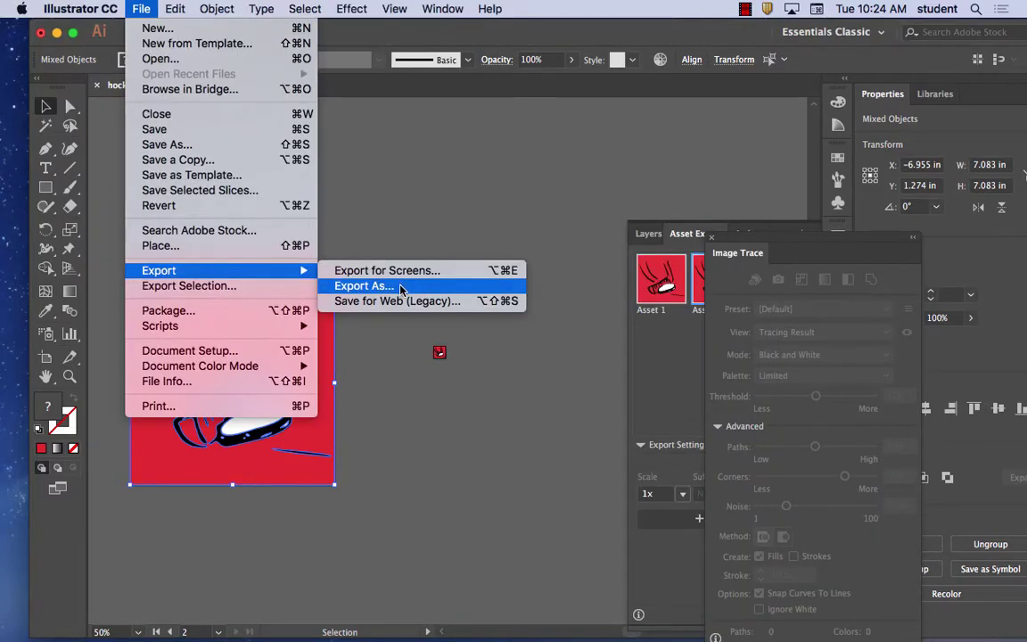
pyautogui.click(400, 287)
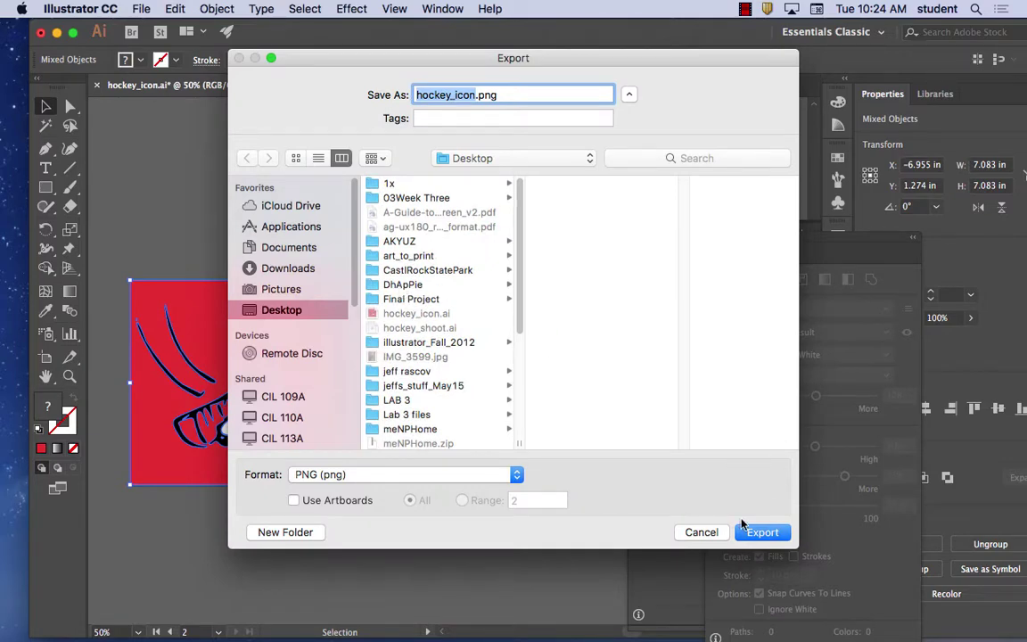
pyautogui.click(699, 532)
pyautogui.click(141, 8)
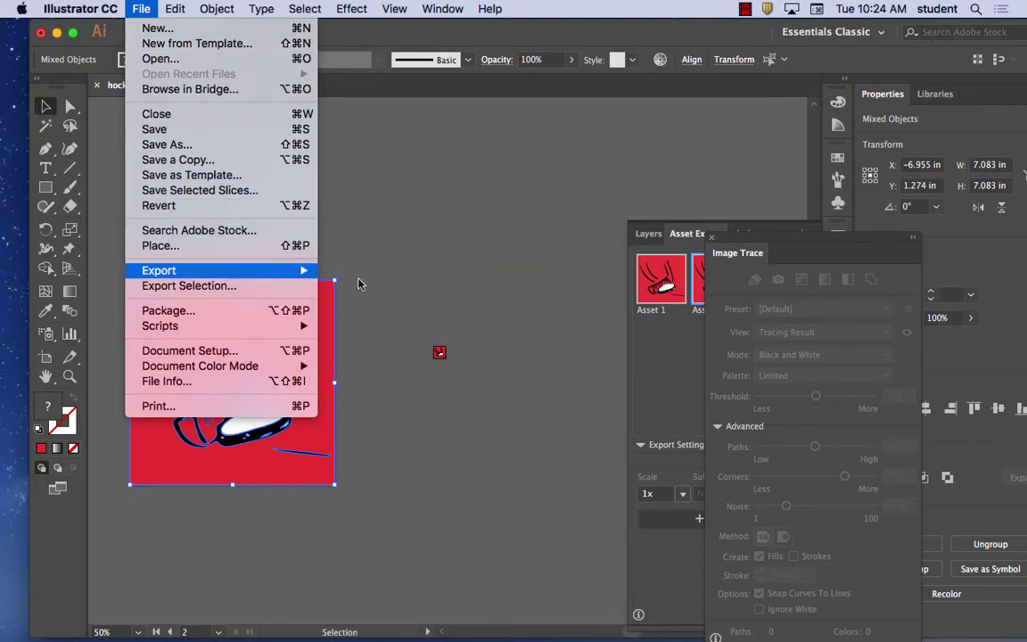
pyautogui.moveTo(381, 291)
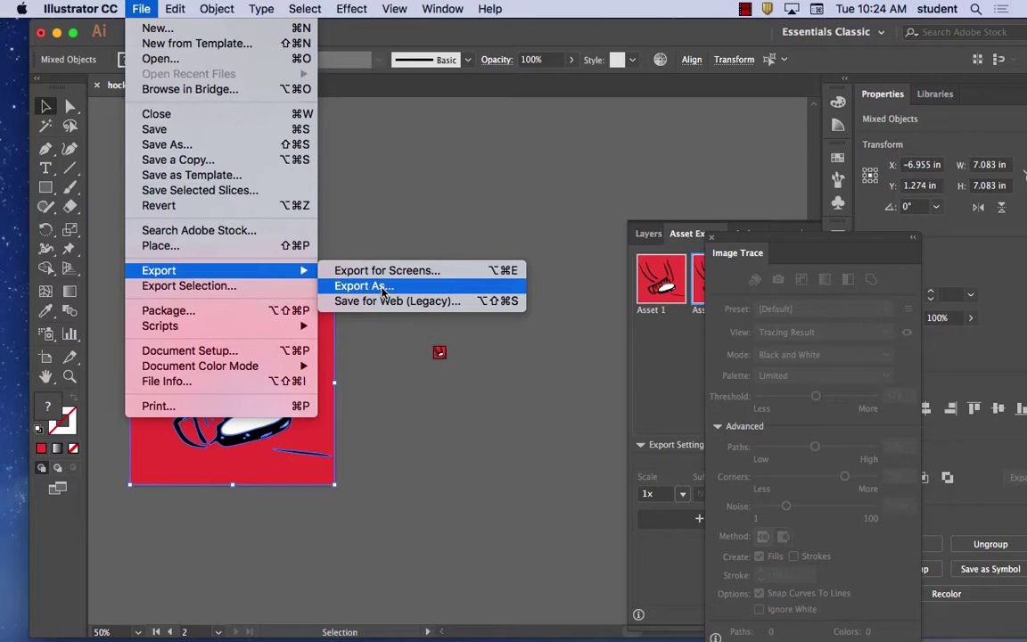
pyautogui.click(382, 287)
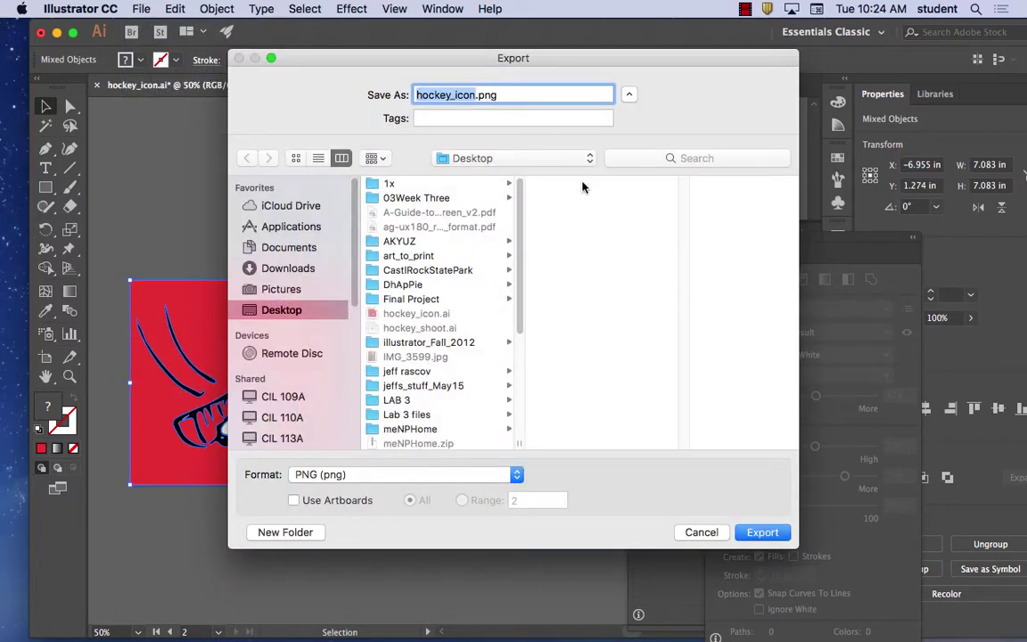
pyautogui.click(762, 533)
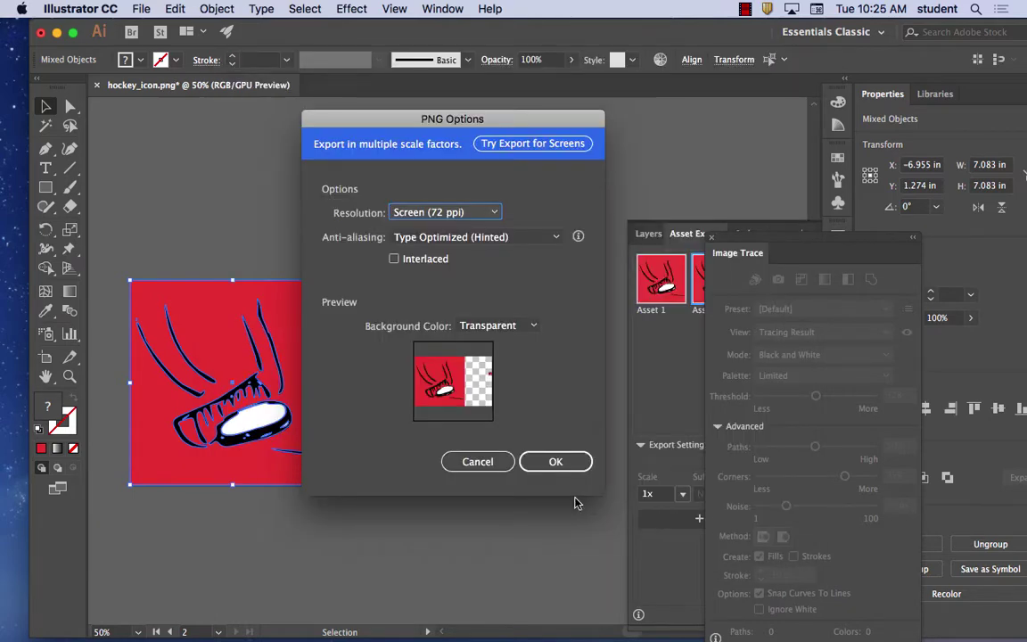
pyautogui.click(476, 461)
# Step: Export only artboard 1 to the Desktop as hockey_icon in PNG format, using artboards with the range set to 1
pyautogui.click(143, 9)
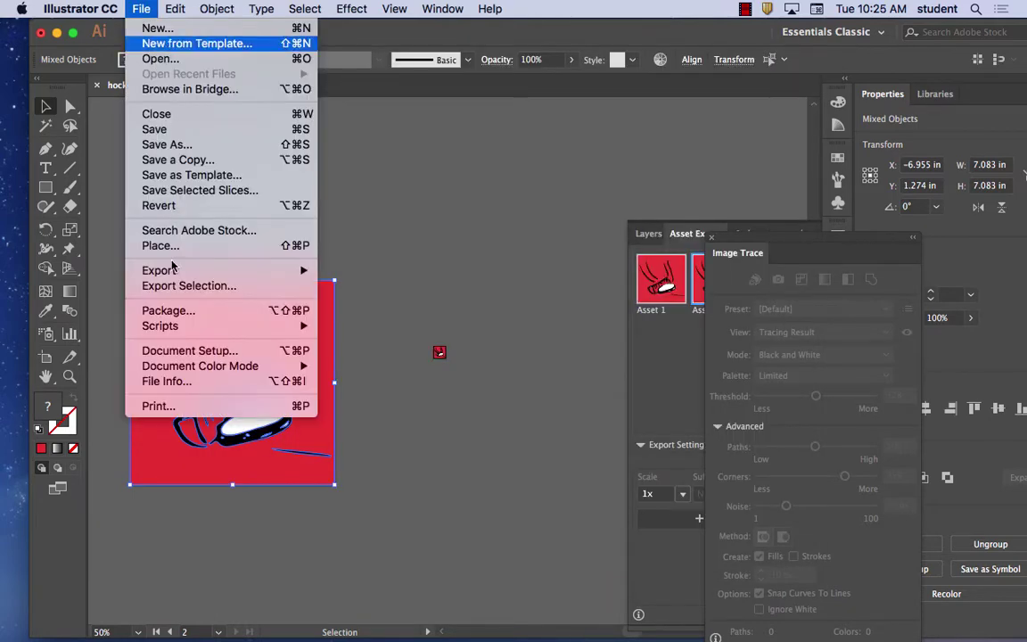
pyautogui.moveTo(267, 270)
pyautogui.click(381, 286)
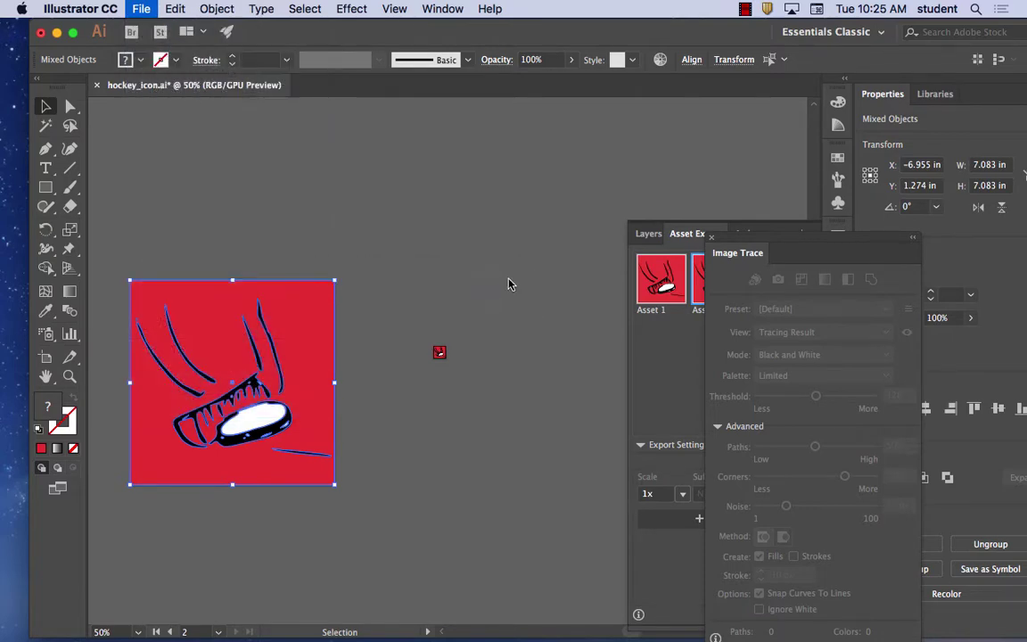
pyautogui.click(352, 502)
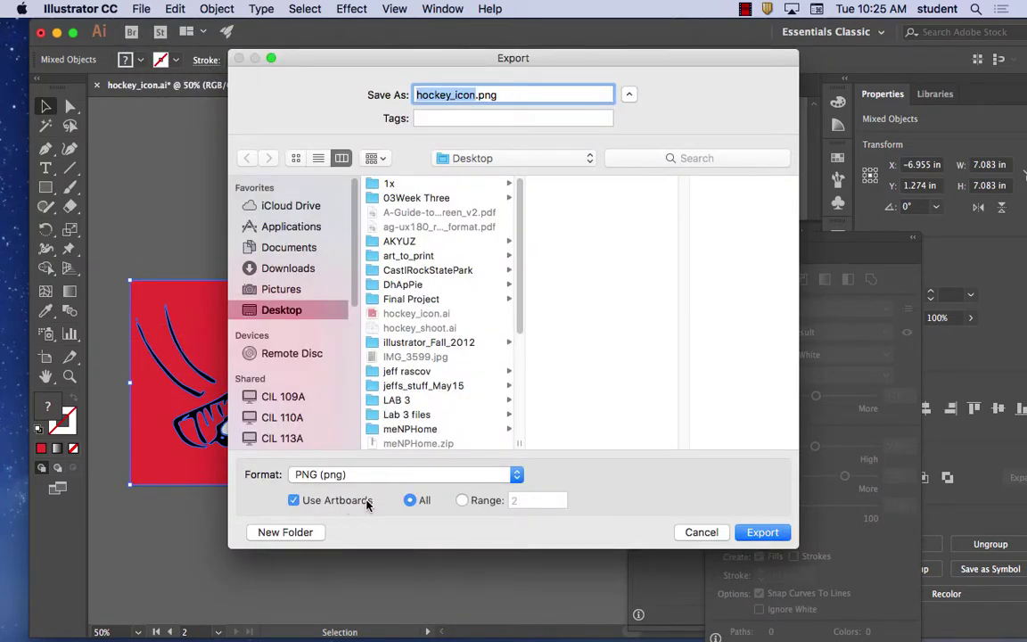
pyautogui.click(454, 477)
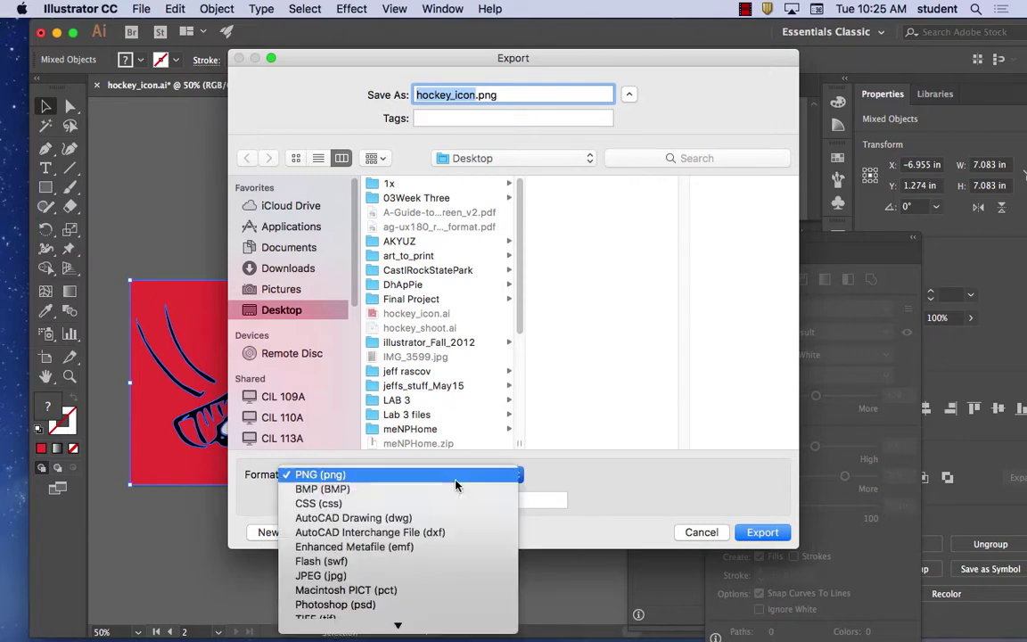
pyautogui.click(454, 478)
pyautogui.click(463, 500)
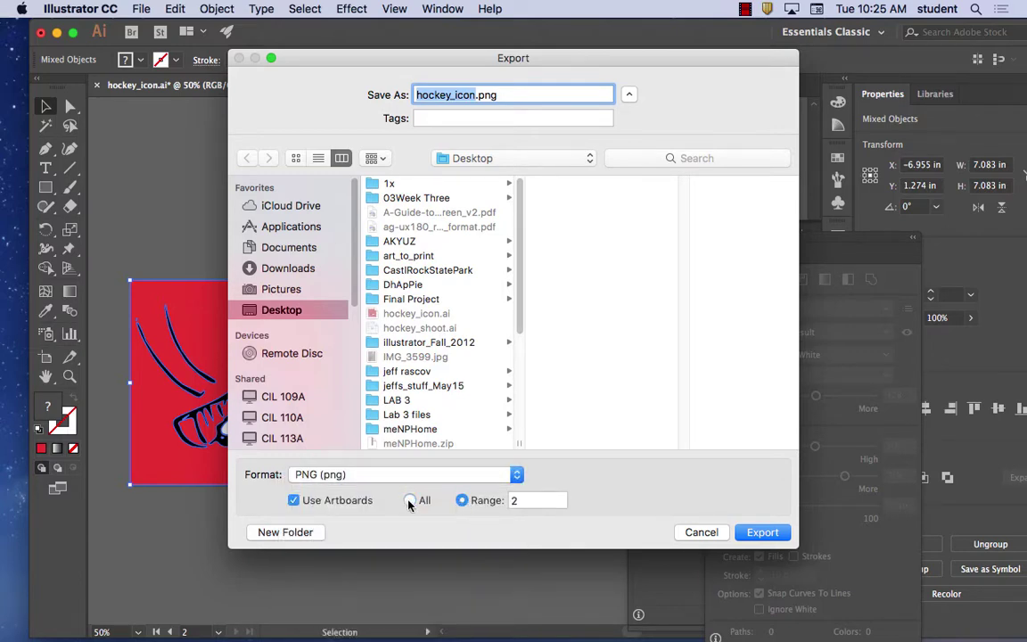
pyautogui.click(410, 500)
pyautogui.click(462, 501)
pyautogui.write('1')
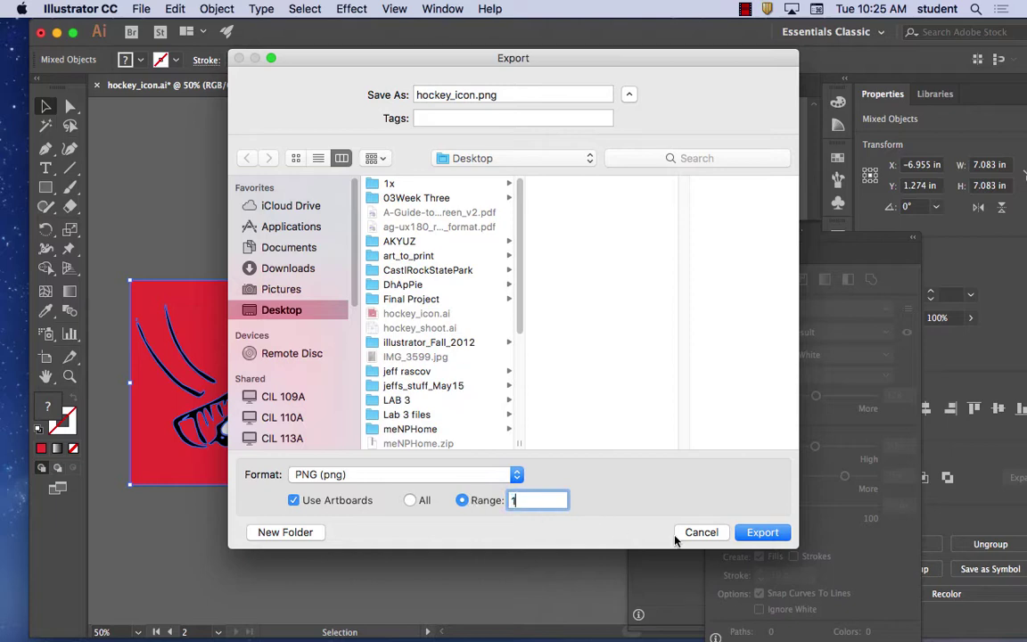
pyautogui.click(770, 533)
pyautogui.click(553, 461)
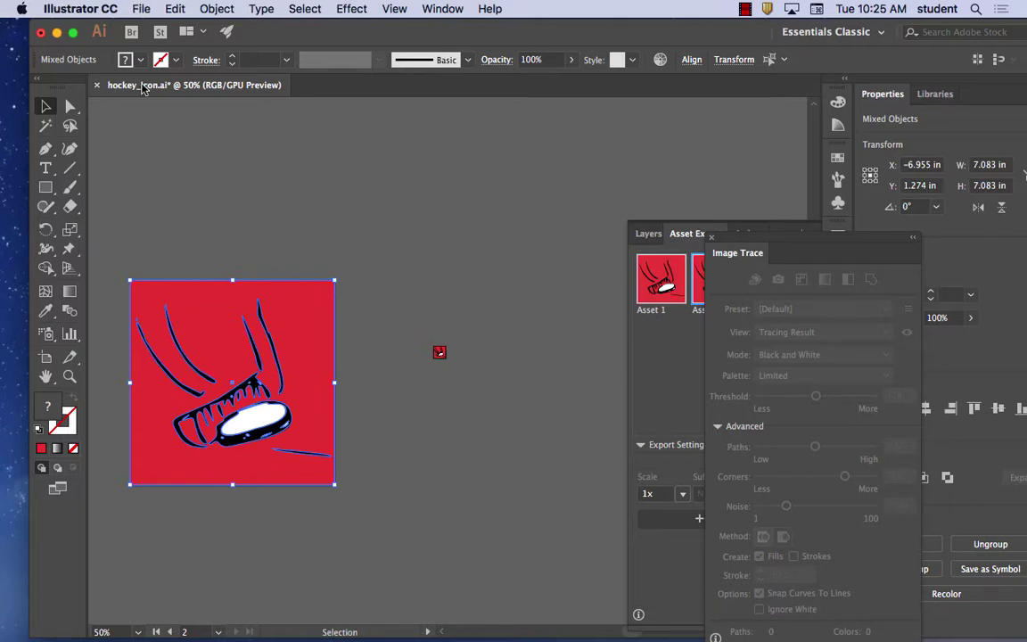
# Step: Check which file formats Save As offers for the document, and leave without saving
pyautogui.click(140, 9)
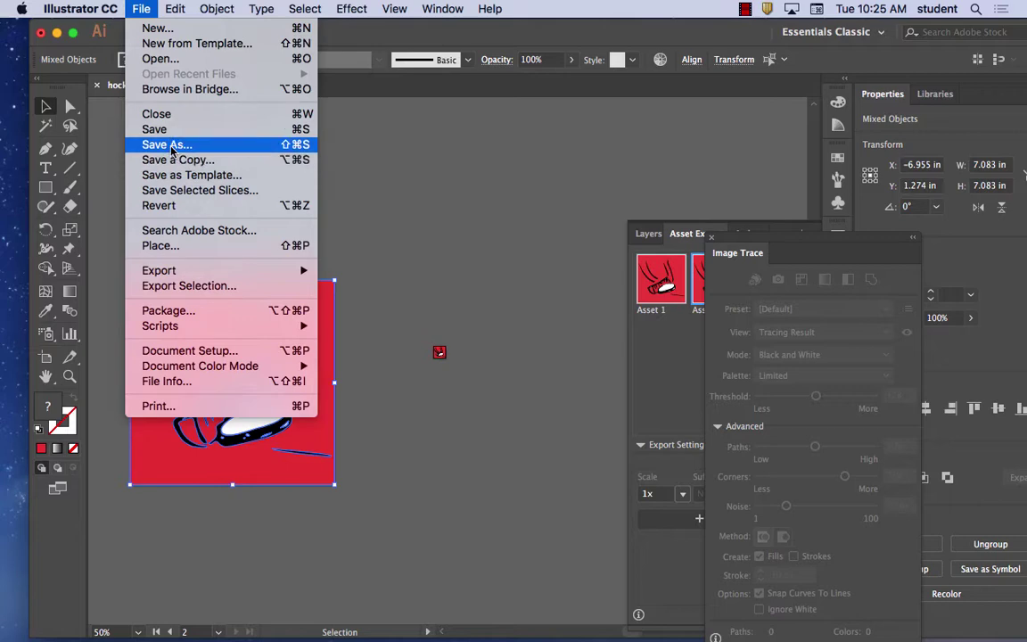
pyautogui.click(166, 144)
pyautogui.click(424, 475)
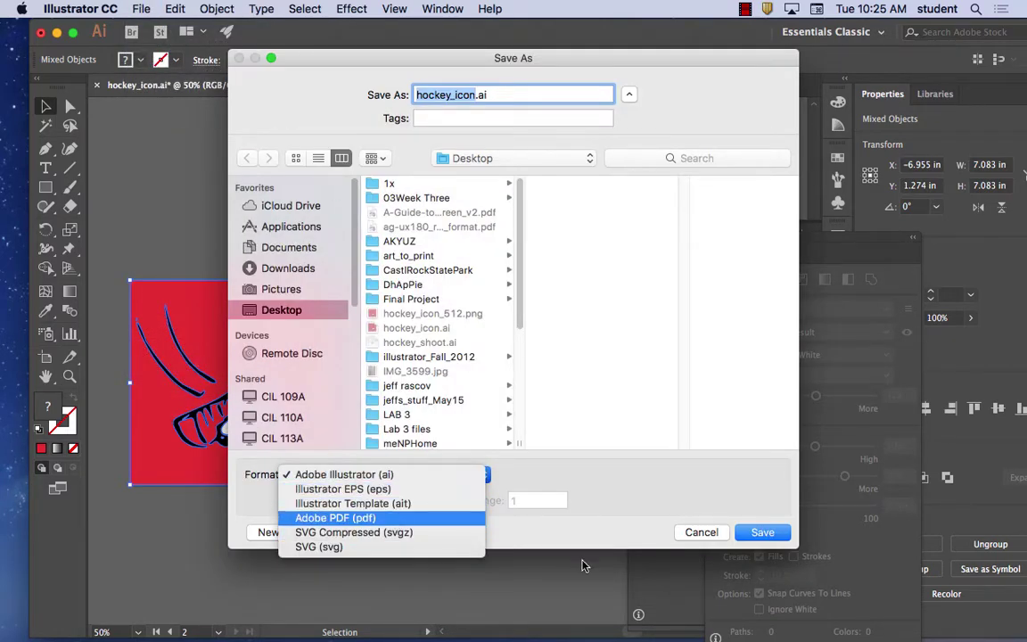
pyautogui.click(713, 539)
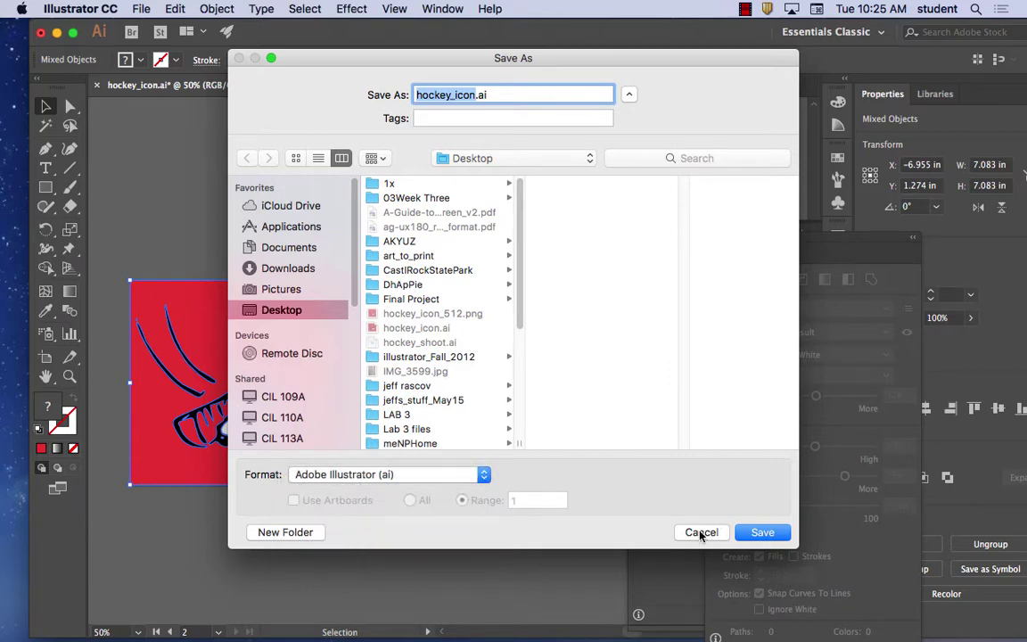
pyautogui.click(700, 533)
# Step: Export the artwork to the Desktop as an RGB JPEG with Medium quality 5 and Screen (72 ppi) resolution, without using artboards
pyautogui.click(138, 8)
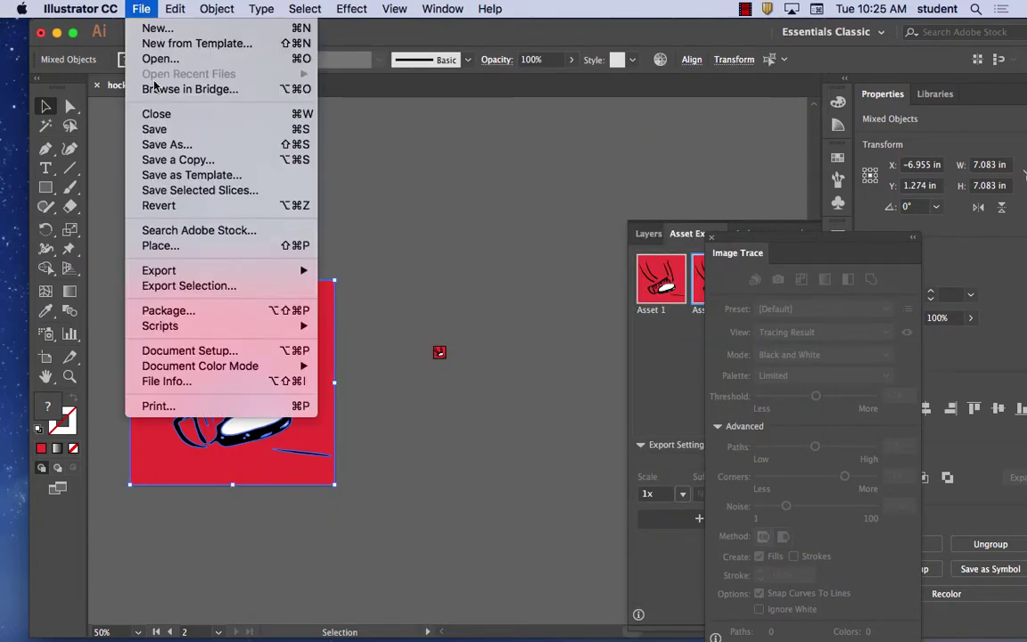
pyautogui.moveTo(213, 271)
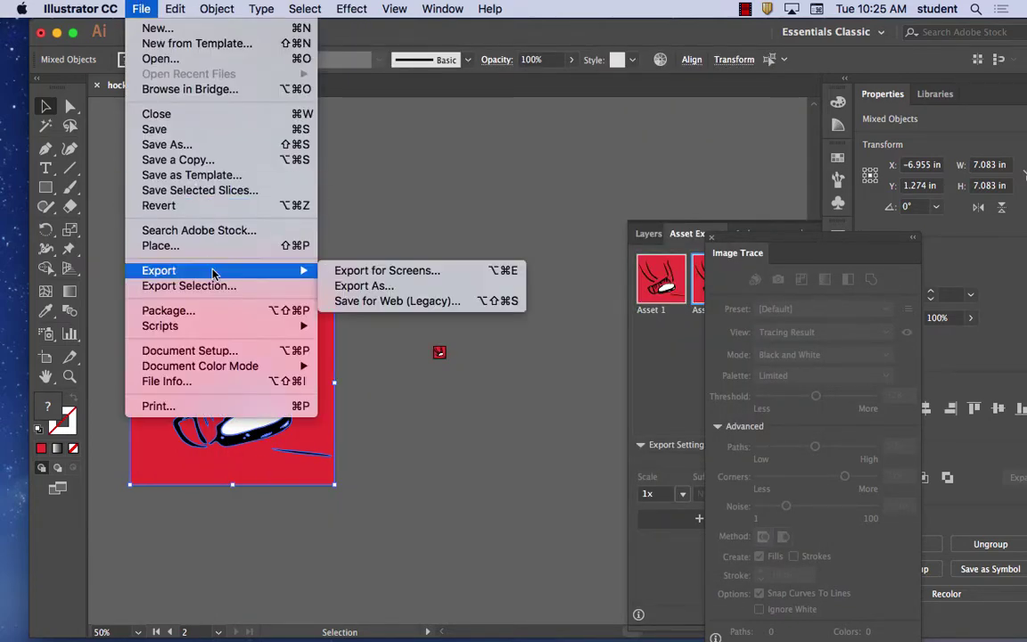
pyautogui.click(381, 287)
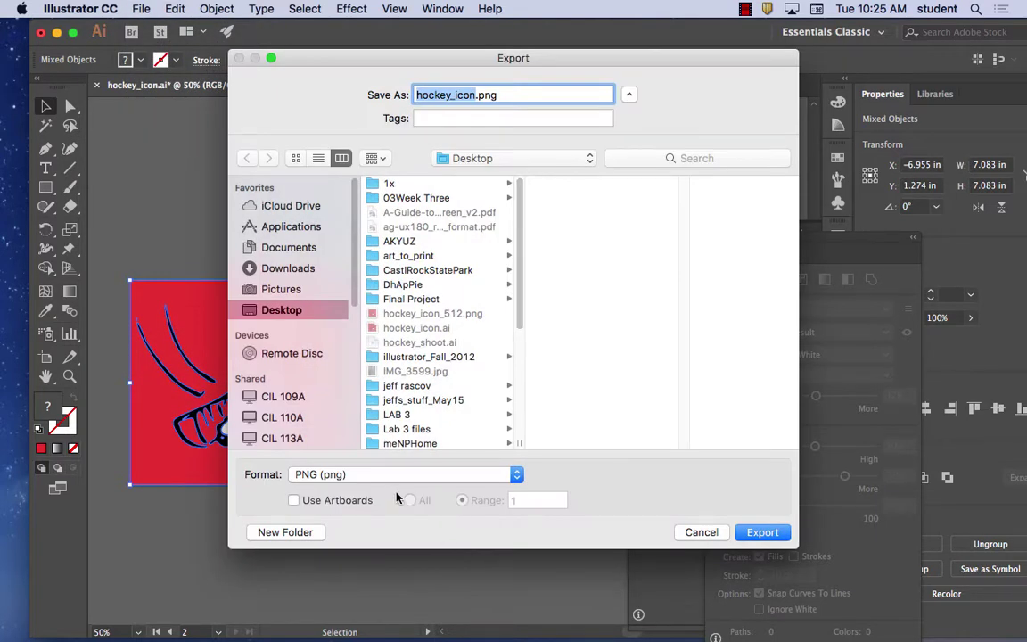
pyautogui.click(406, 479)
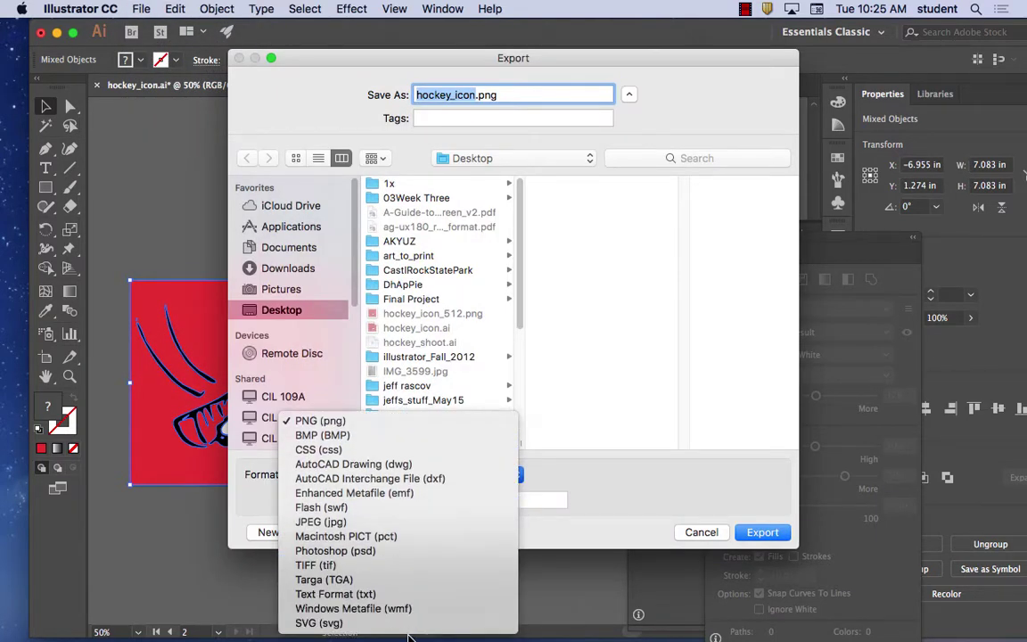
pyautogui.click(355, 523)
pyautogui.click(762, 533)
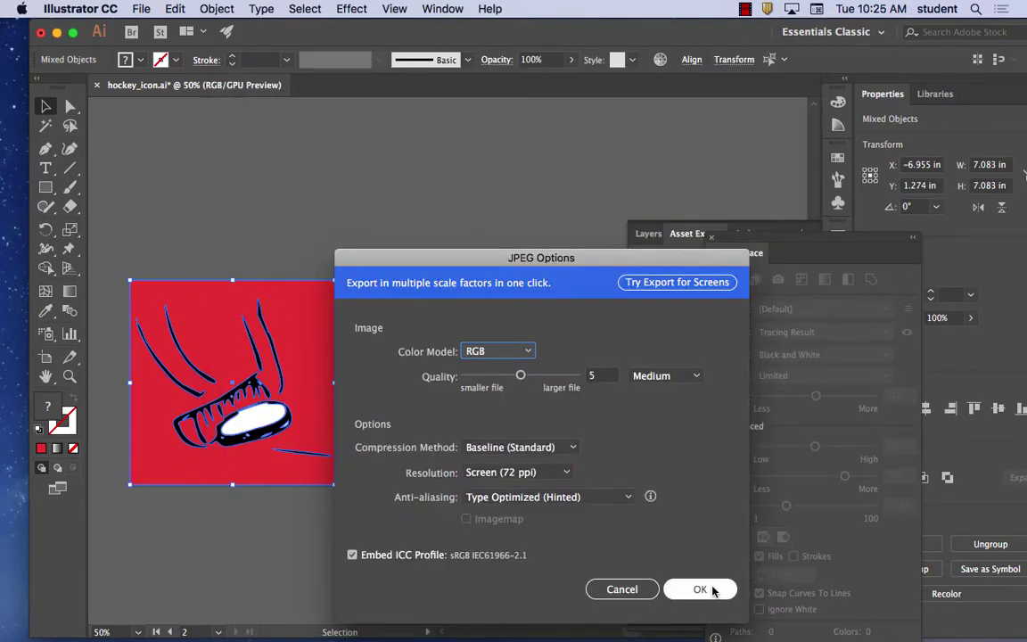
pyautogui.click(713, 590)
# Step: Save the artwork to the Desktop as hockey_icon.pdf in Adobe PDF format, with artboard range 1 and the Illustrator Default preset
pyautogui.click(145, 8)
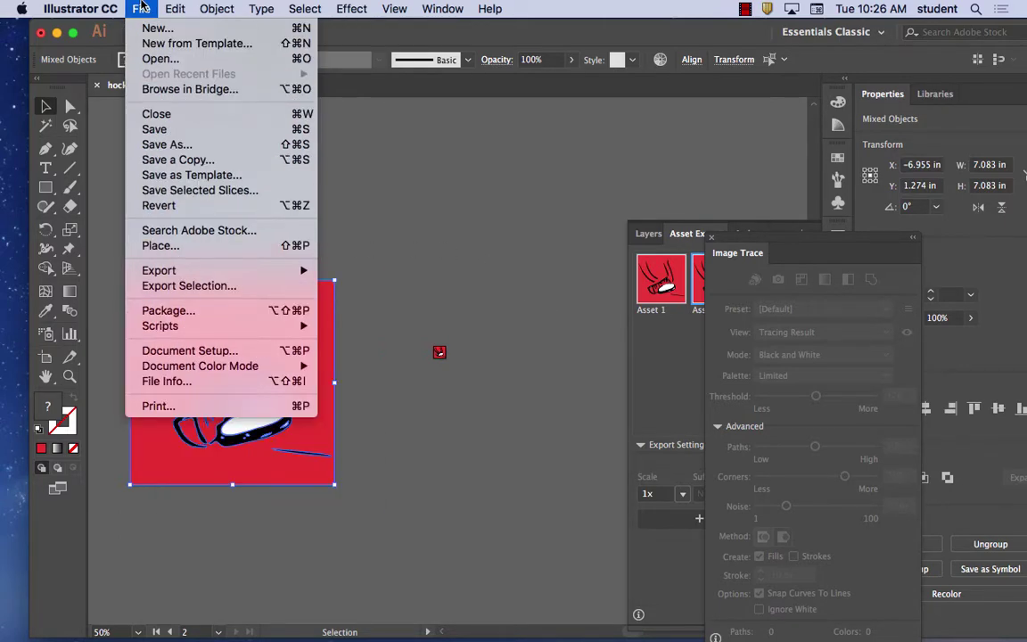
pyautogui.click(181, 147)
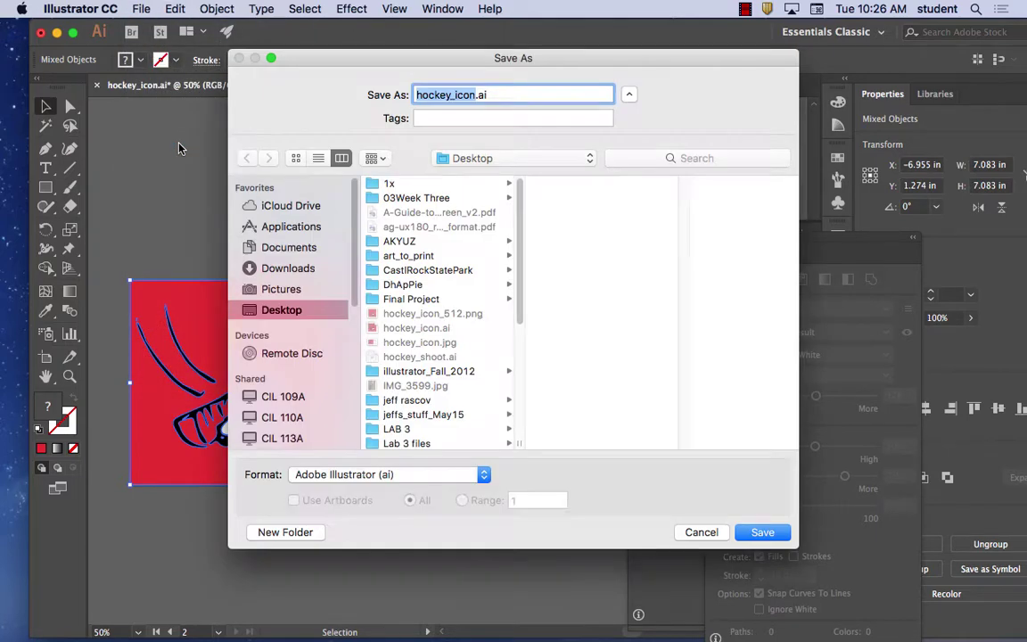
pyautogui.click(425, 478)
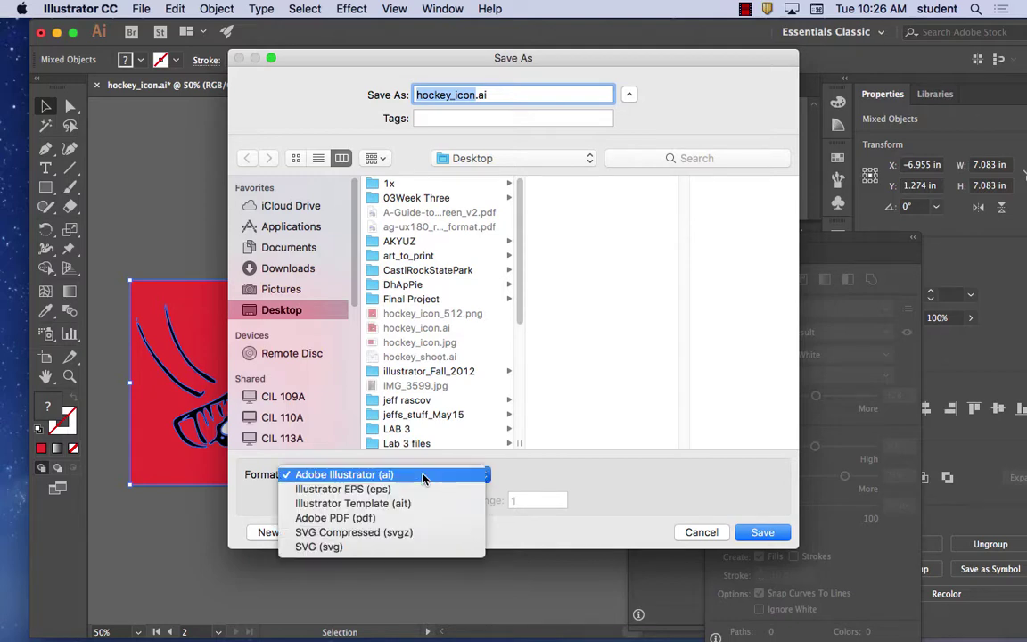
pyautogui.click(344, 524)
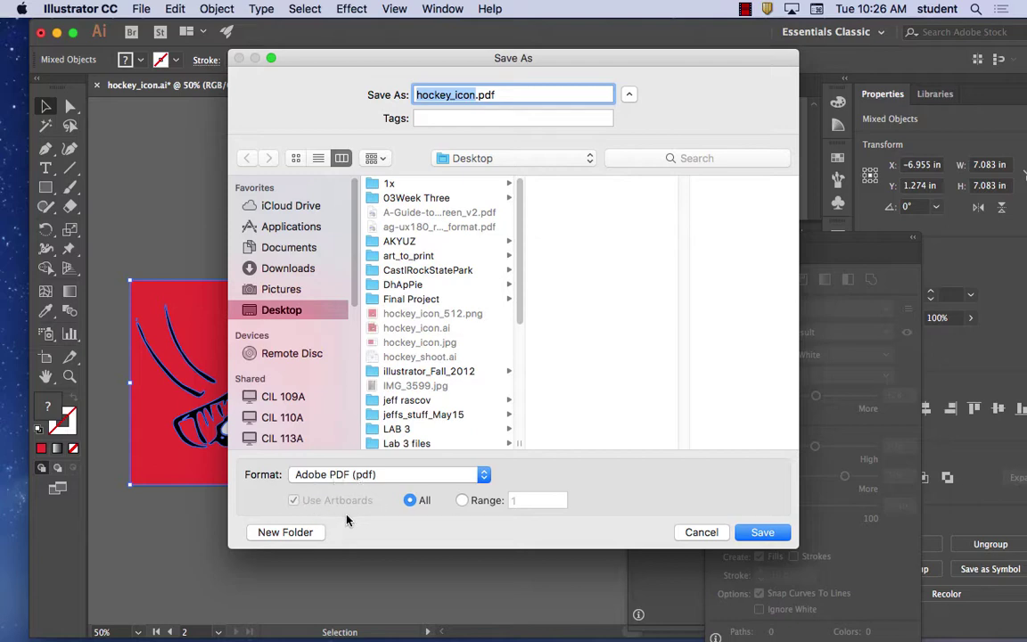
pyautogui.click(465, 500)
pyautogui.click(763, 532)
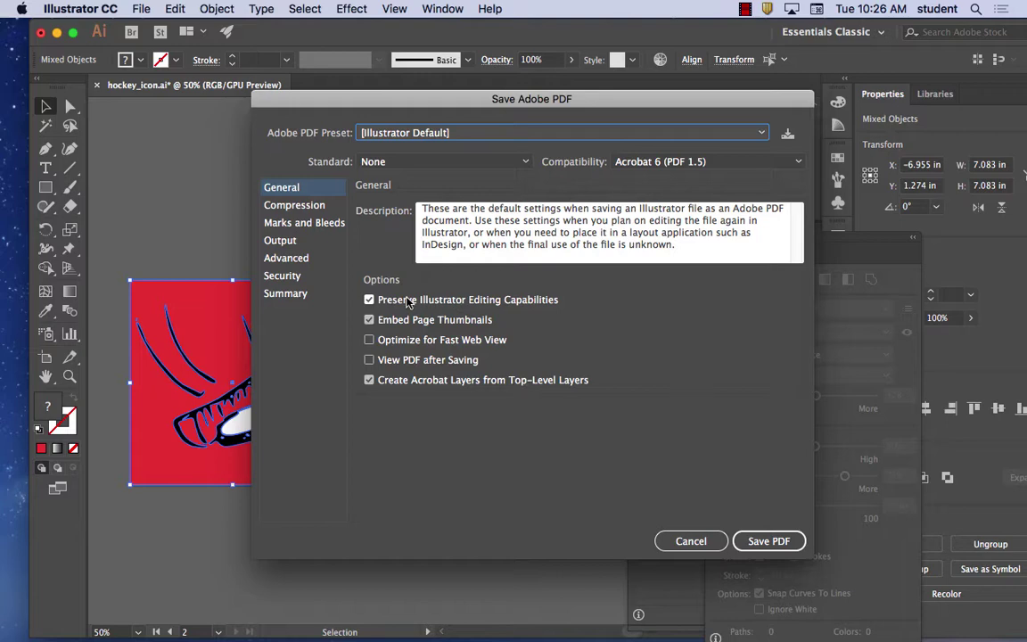
pyautogui.click(760, 542)
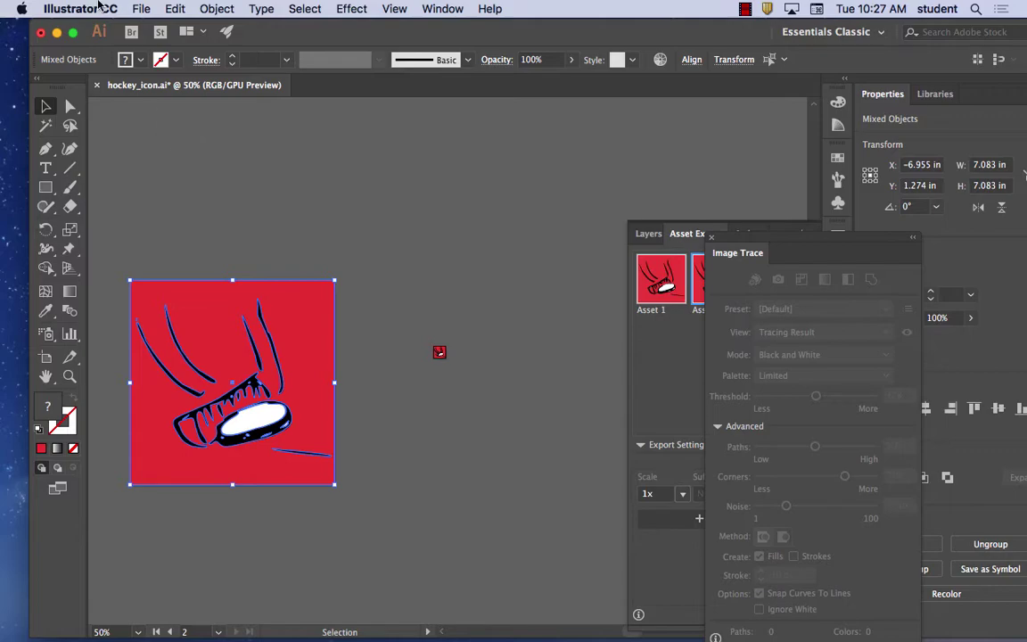
# Step: Hide Illustrator and gather hockey_icon.pdf, hockey_icon.jpg, hockey_icon_512.png and hockey_icon.ai close together on the Desktop
pyautogui.click(101, 7)
pyautogui.click(121, 101)
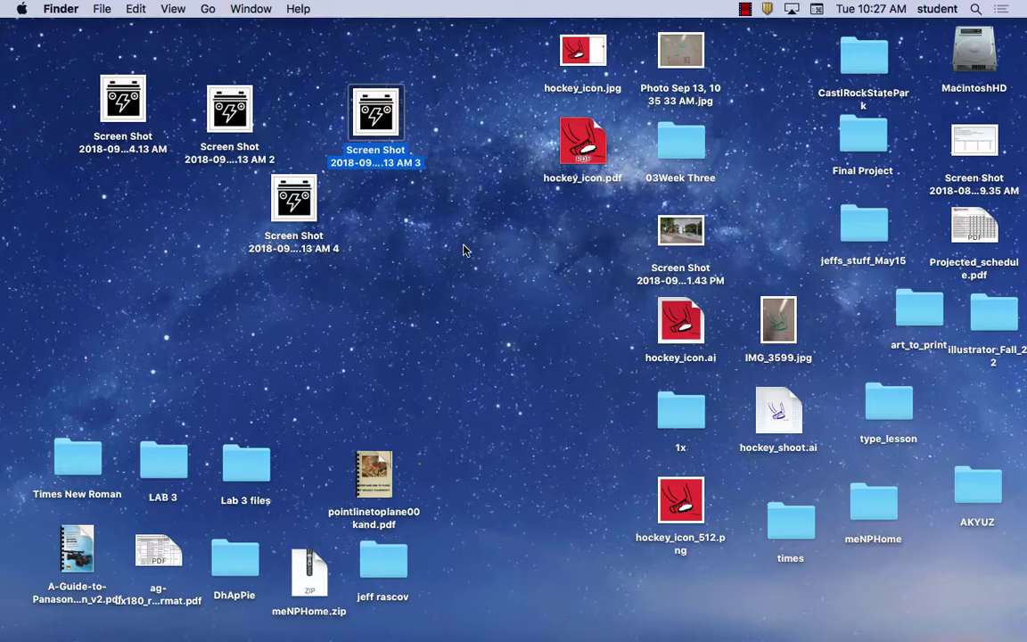
pyautogui.moveTo(578, 141); pyautogui.dragTo(513, 253)
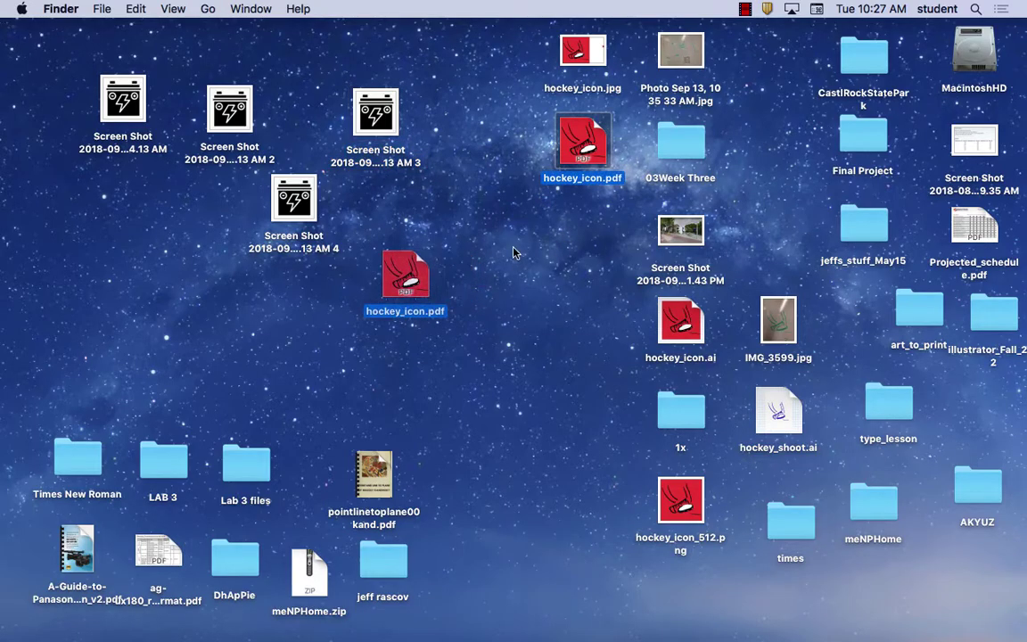
pyautogui.moveTo(593, 56); pyautogui.dragTo(463, 185)
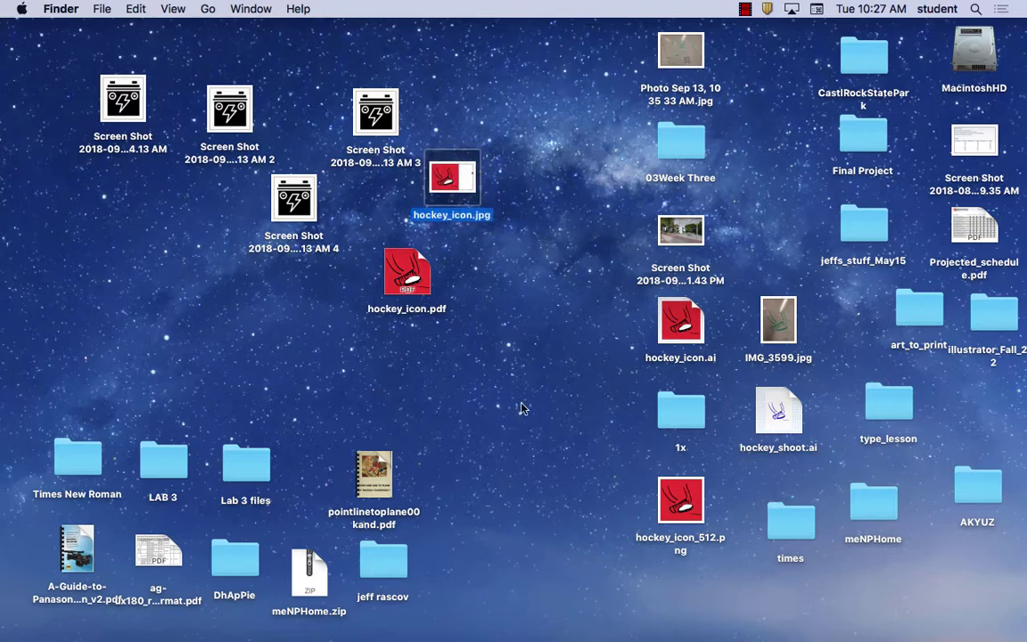
pyautogui.moveTo(680, 500); pyautogui.dragTo(384, 349)
pyautogui.click(456, 350)
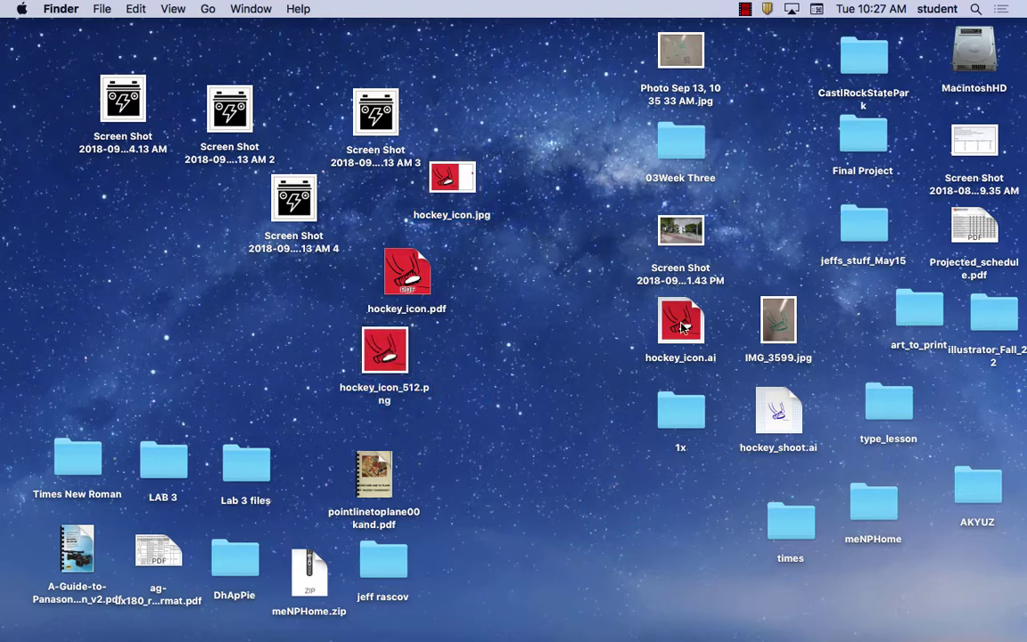
pyautogui.moveTo(682, 328); pyautogui.dragTo(486, 312)
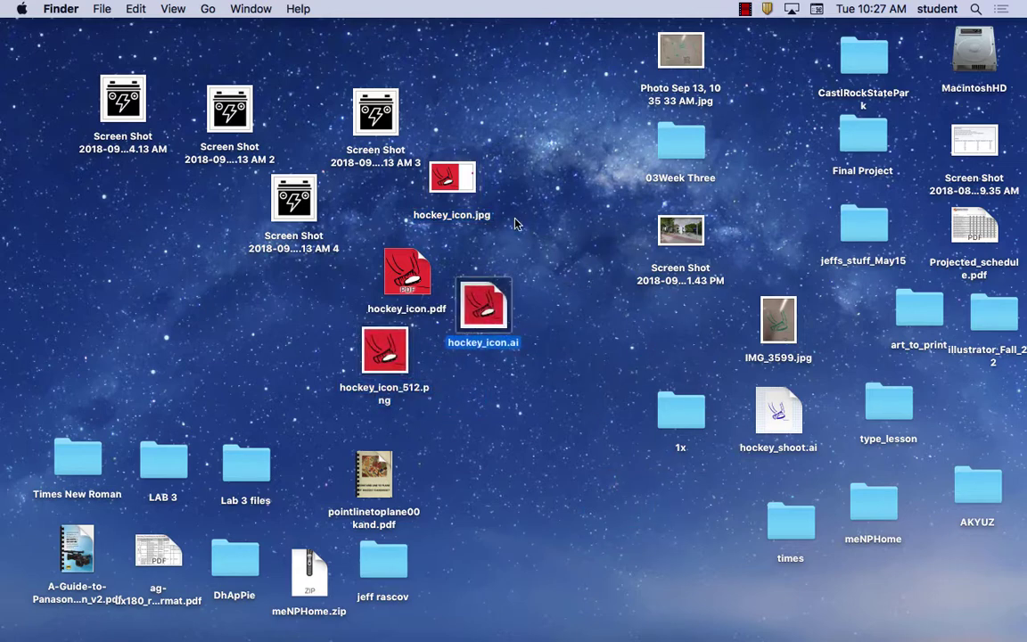
pyautogui.click(486, 203)
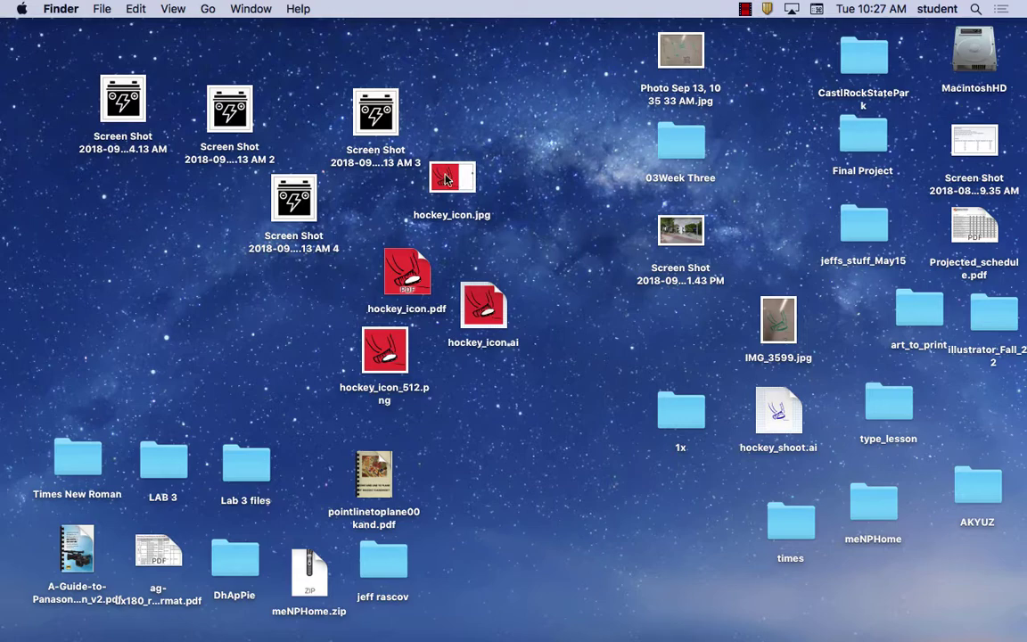
# Step: Open hockey_icon.jpg in Preview, inspect the edges of the artwork up close, and close the image
pyautogui.doubleClick(452, 181)
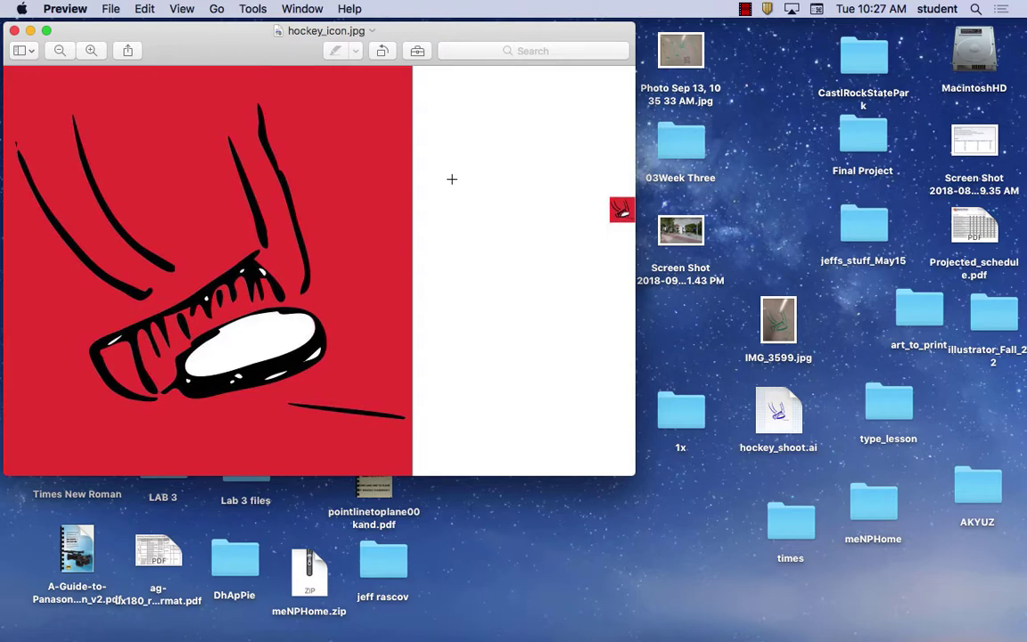
pyautogui.scroll(5, 452, 179)
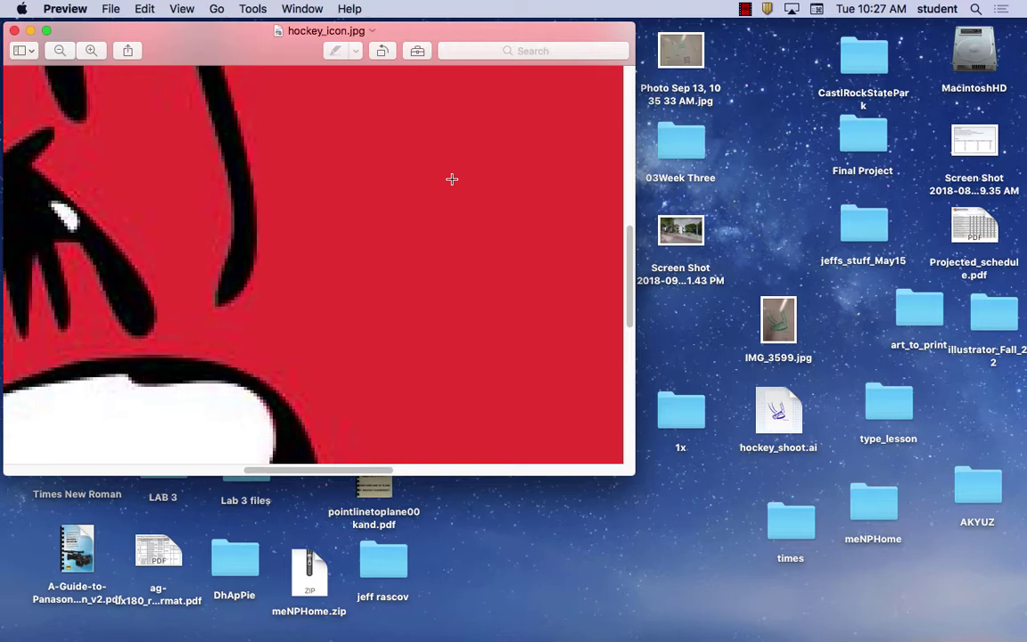
pyautogui.click(15, 31)
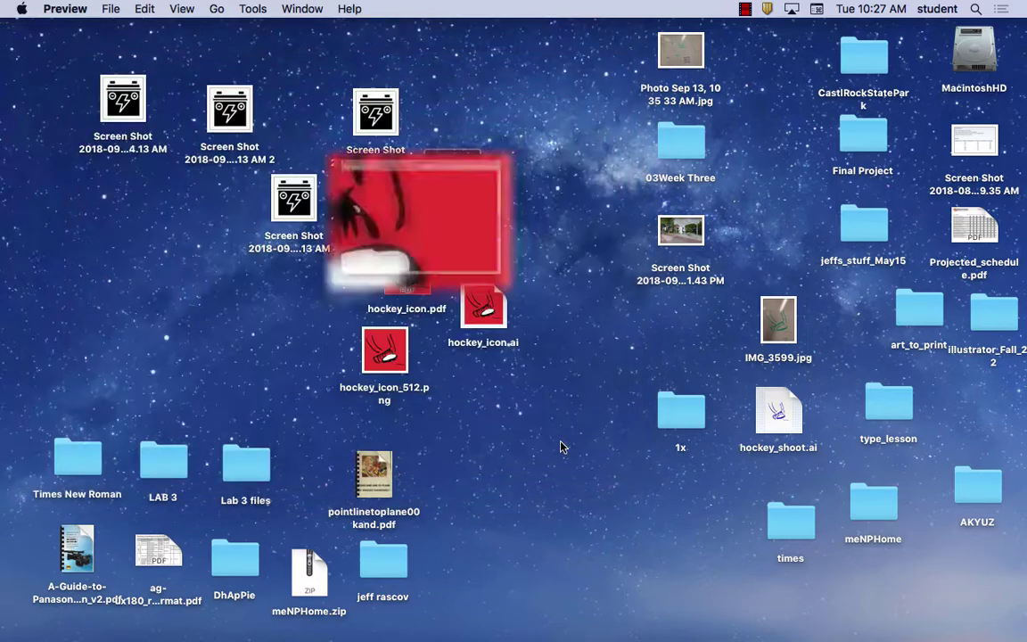
# Step: Open hockey_icon_512.png in Preview, examine the edge quality of the black shapes at high magnification, and close the image
pyautogui.doubleClick(389, 342)
pyautogui.press('super+equal')
pyautogui.press('super+equal')
pyautogui.press('super+equal')
pyautogui.press('super+equal')
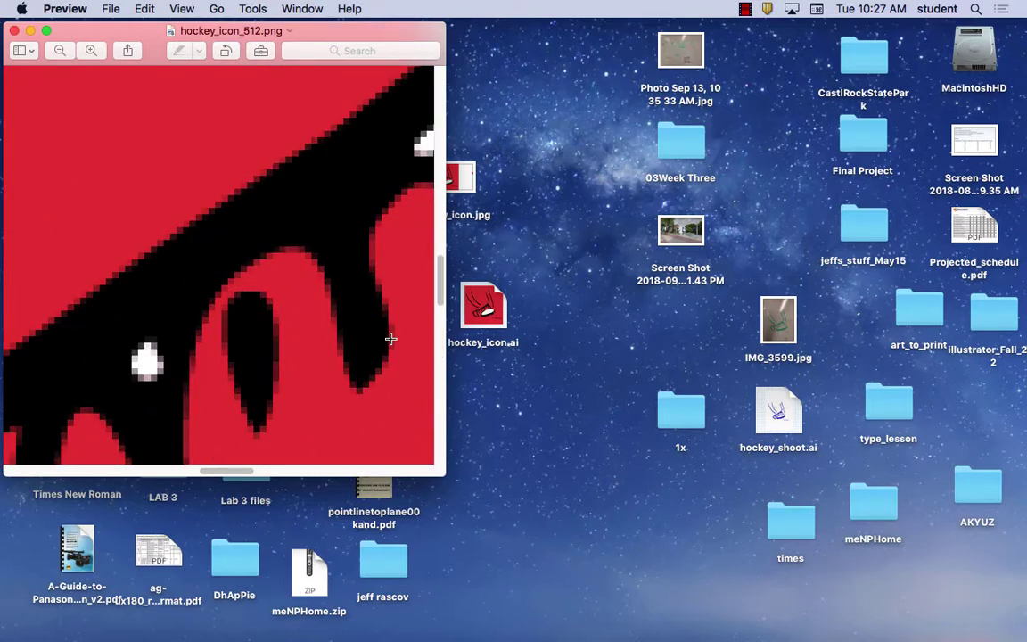
pyautogui.press('super+minus')
pyautogui.press('super+minus')
pyautogui.press('super+minus')
pyautogui.press('super+minus')
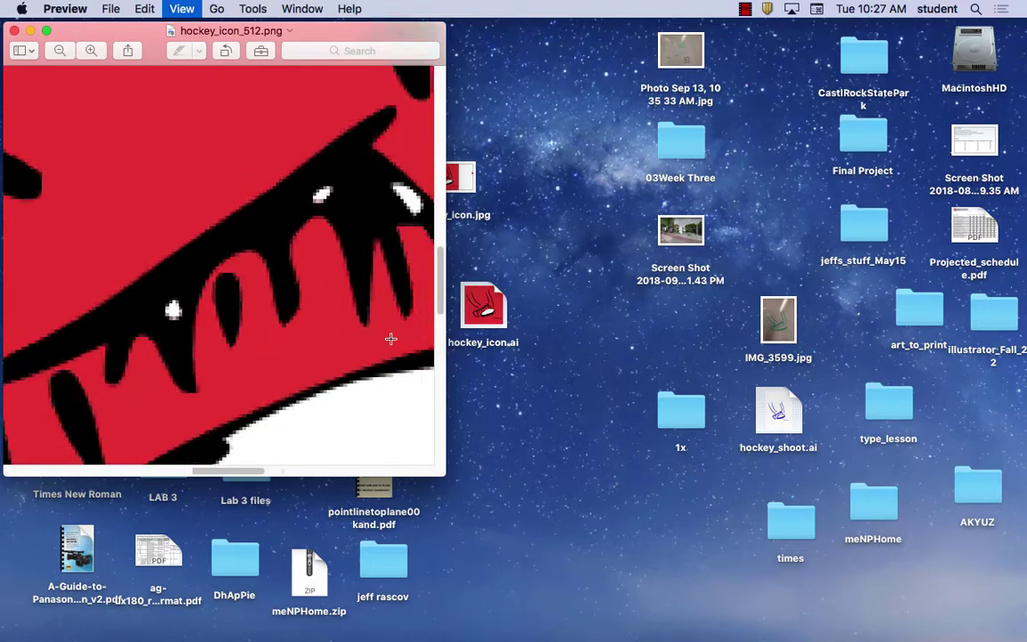
pyautogui.click(15, 30)
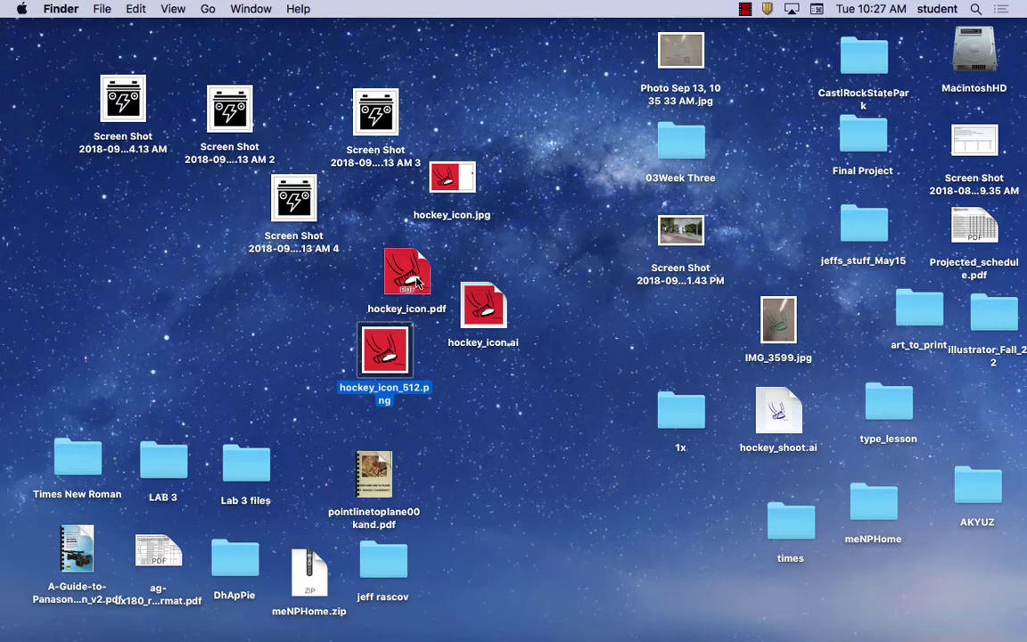
# Step: Open hockey_icon.pdf in Preview, examine its edges at high magnification in an enlarged window, and quit Preview
pyautogui.doubleClick(411, 276)
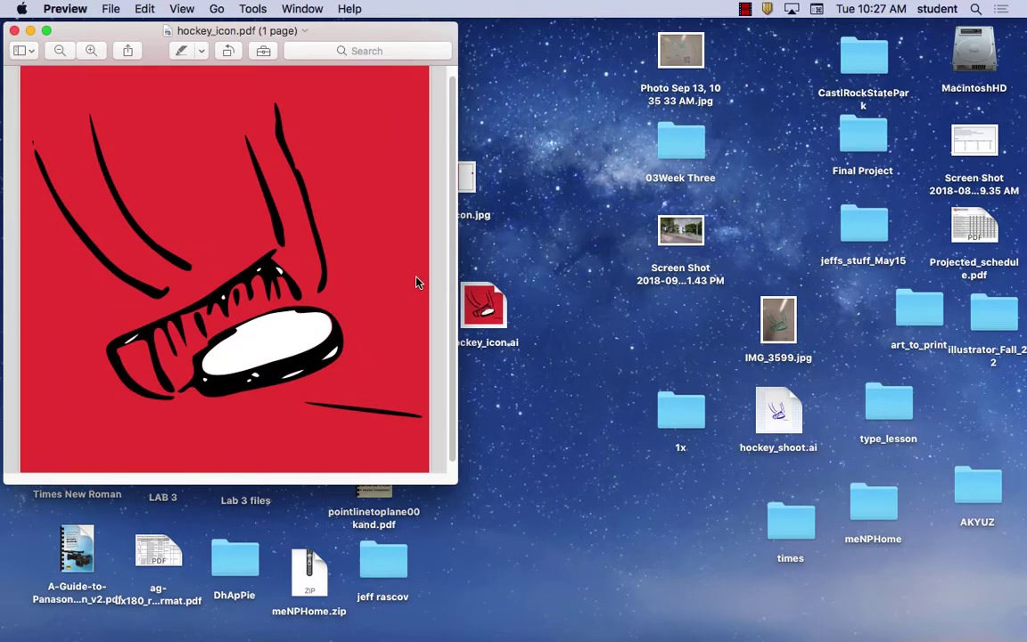
pyautogui.press('super+plus')
pyautogui.press('super+plus')
pyautogui.press('super+plus')
pyautogui.press('super+plus')
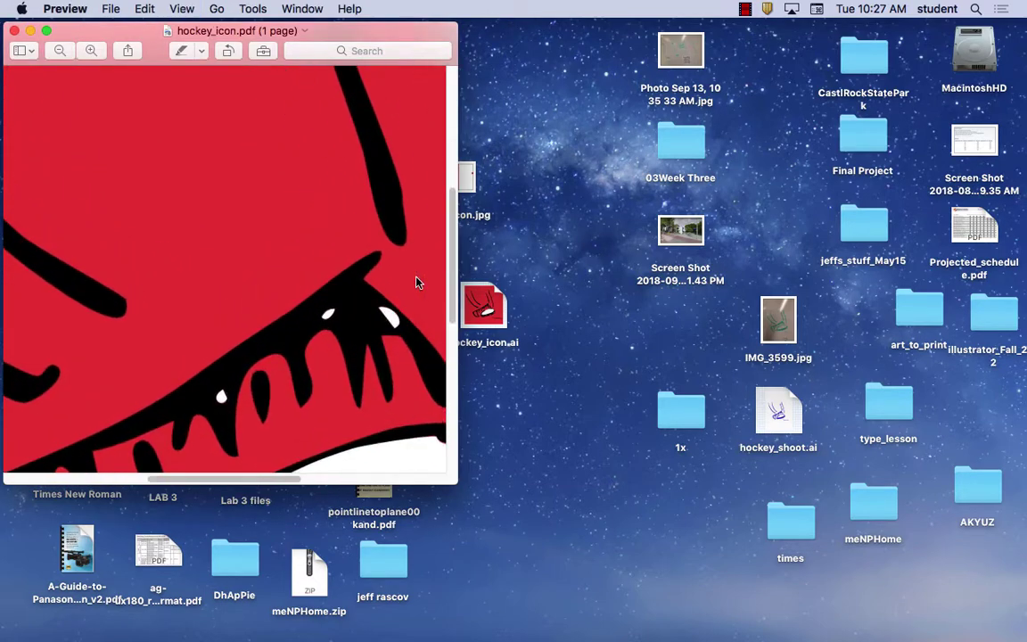
pyautogui.press('super+plus')
pyautogui.scroll(-5, 299, 269)
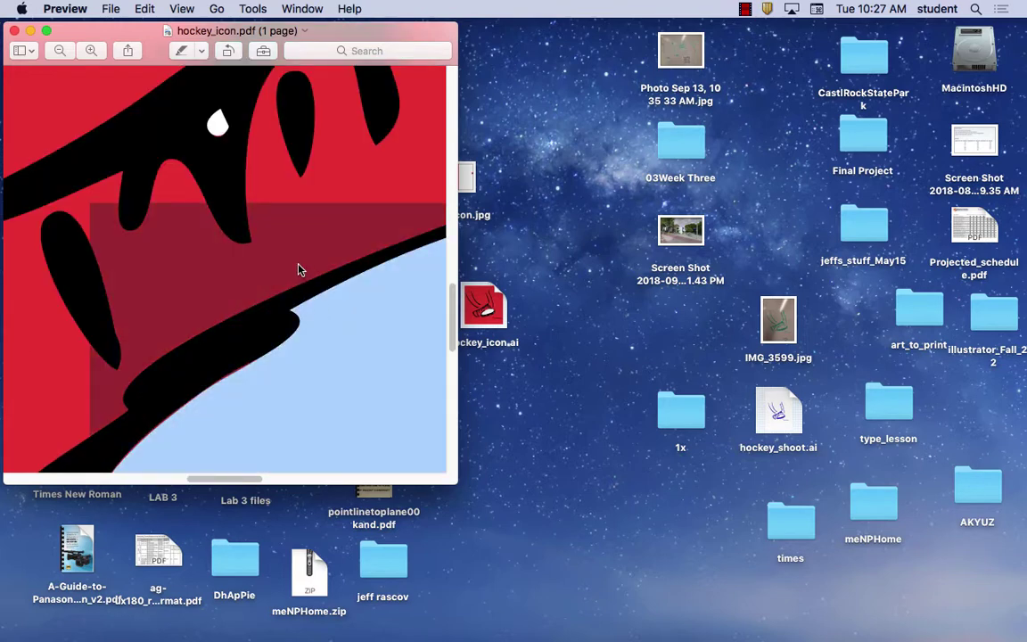
pyautogui.click(435, 501)
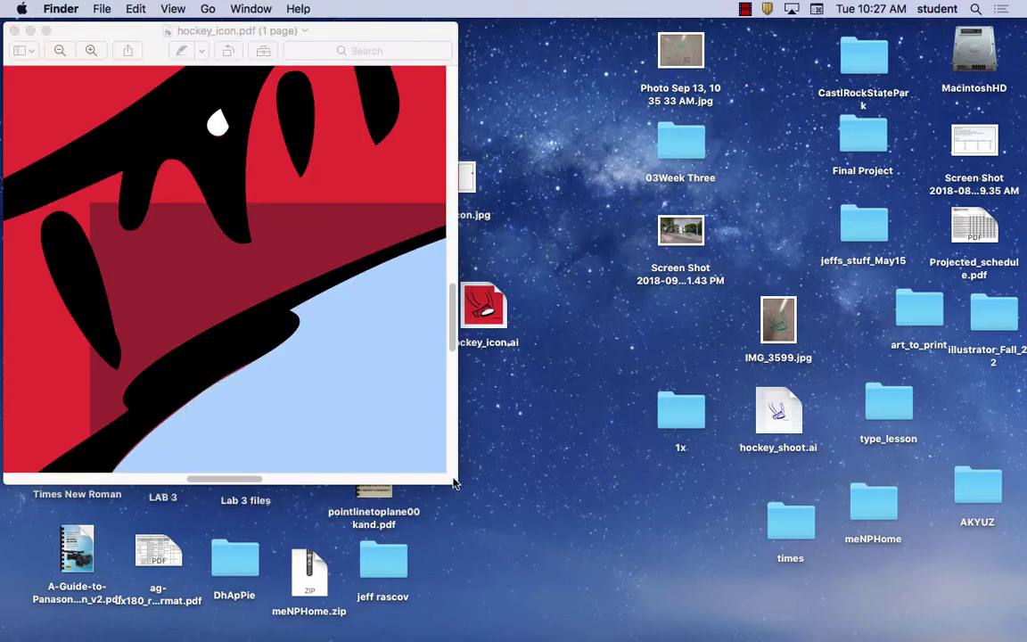
pyautogui.moveTo(456, 482); pyautogui.dragTo(602, 593)
pyautogui.click(298, 218)
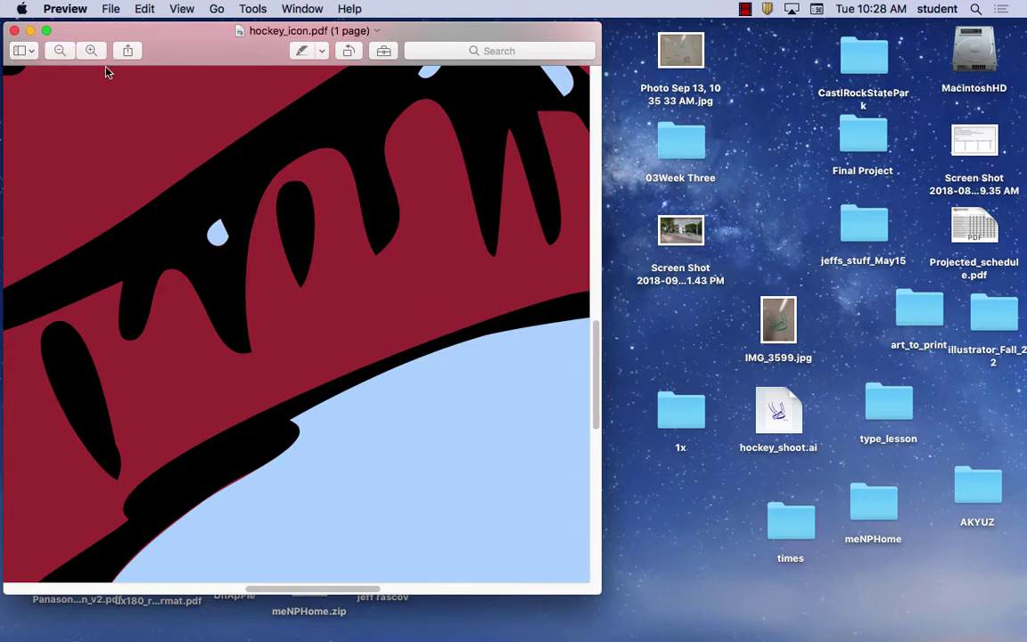
pyautogui.click(64, 9)
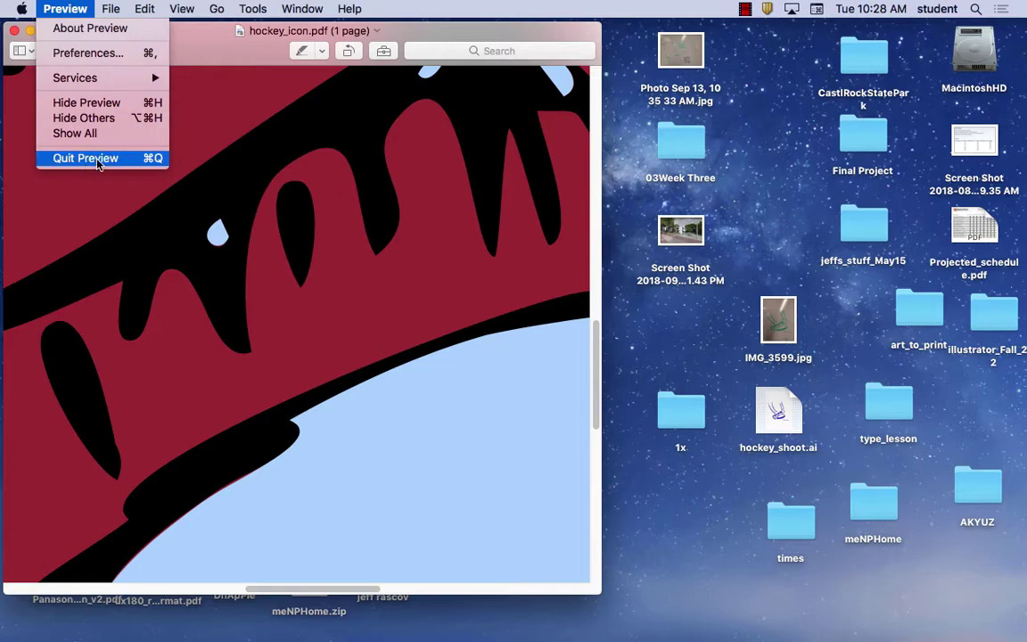
pyautogui.click(86, 158)
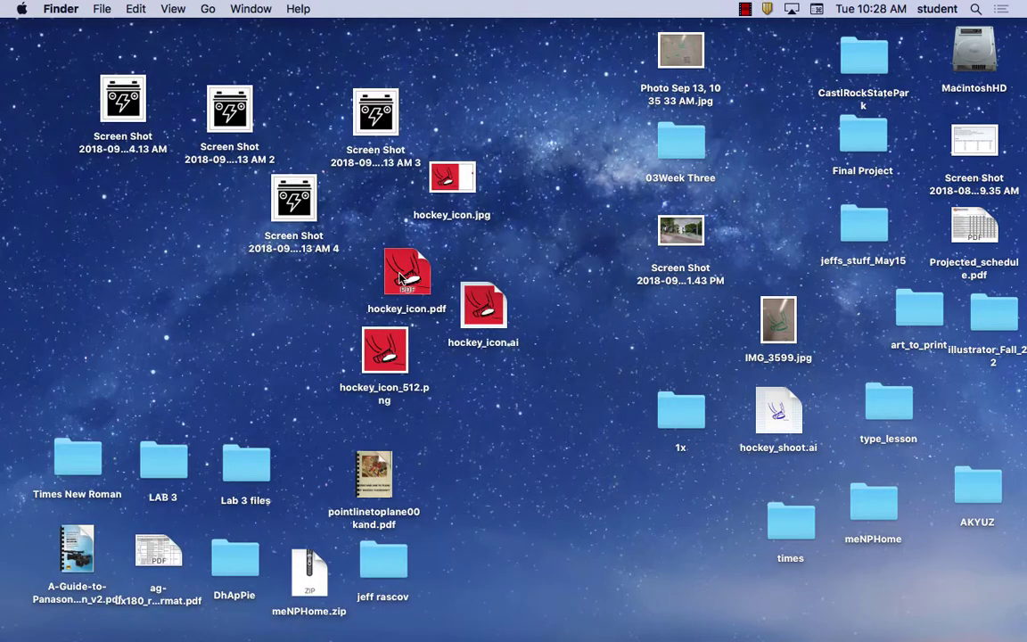
# Step: Reopen hockey_icon.pdf in Preview and examine the curves around the small white highlight at very high magnification
pyautogui.doubleClick(408, 278)
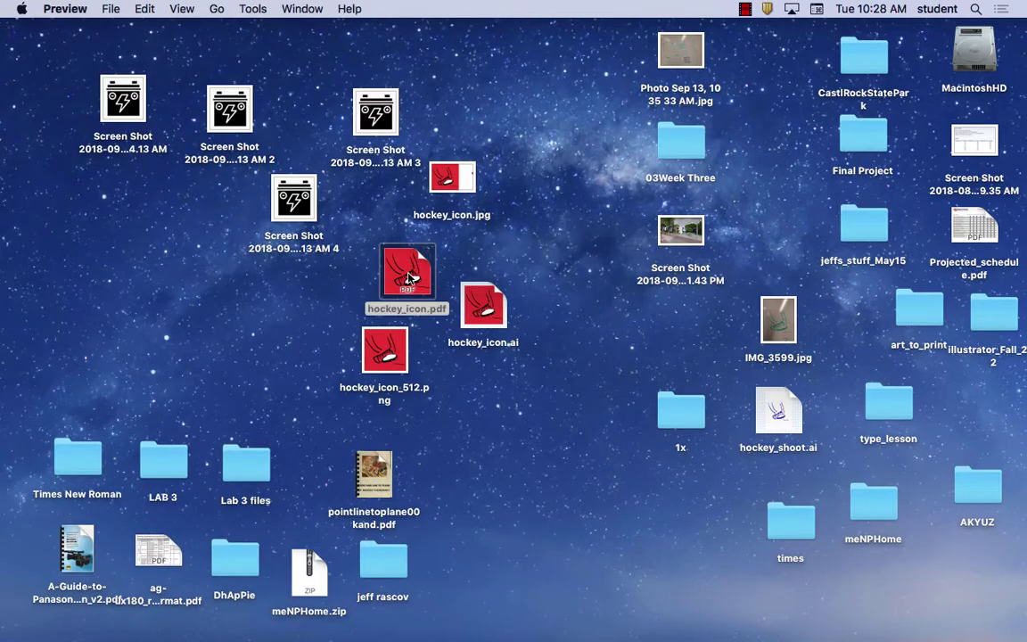
pyautogui.click(94, 51)
pyautogui.click(94, 51)
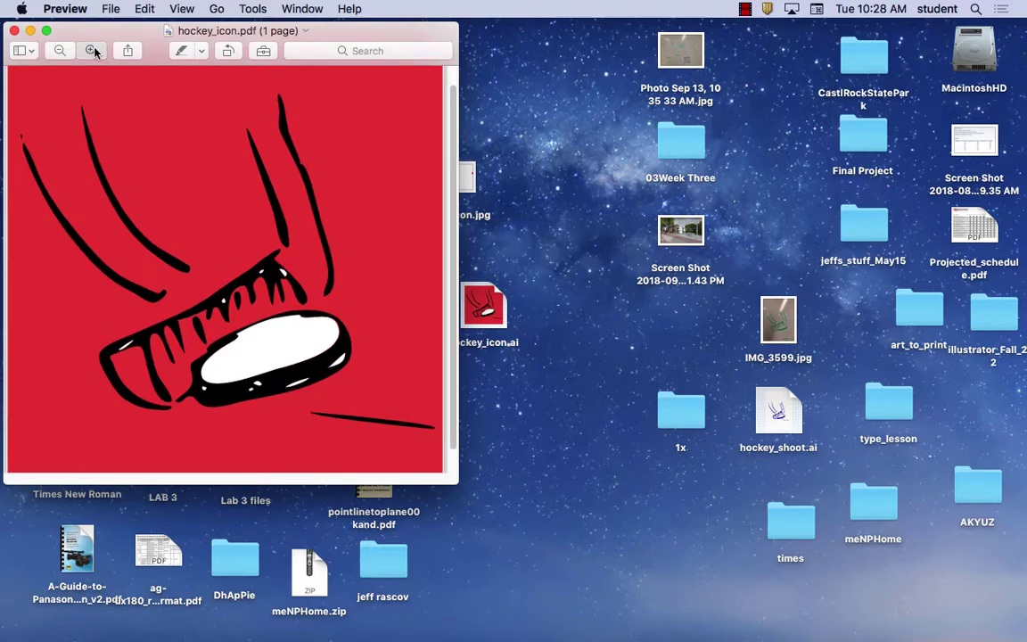
pyautogui.click(96, 51)
pyautogui.click(96, 50)
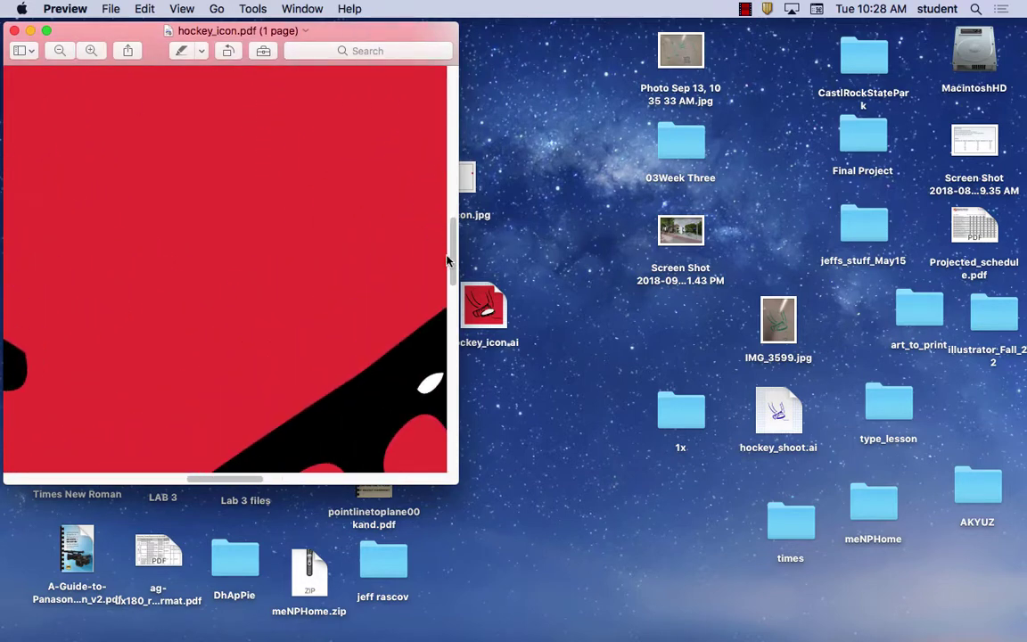
pyautogui.moveTo(448, 259); pyautogui.dragTo(452, 314)
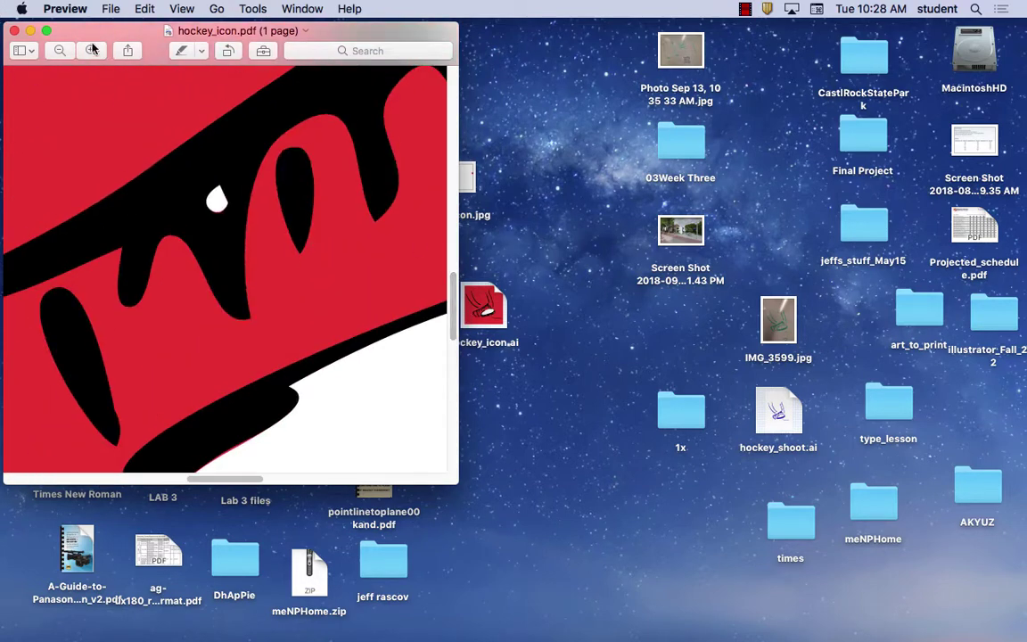
pyautogui.click(93, 50)
pyautogui.click(92, 50)
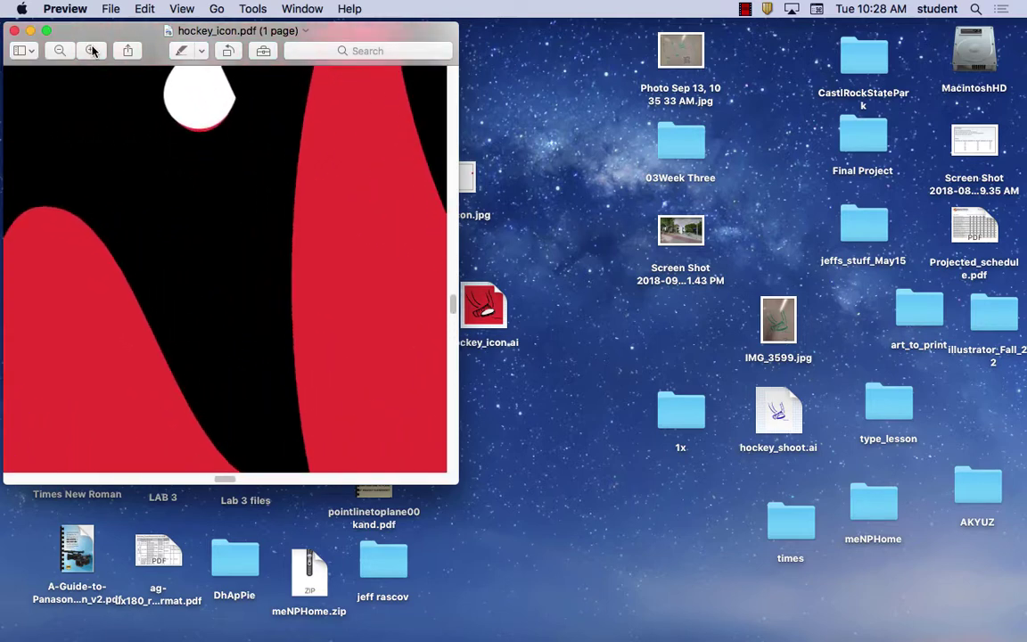
pyautogui.click(93, 50)
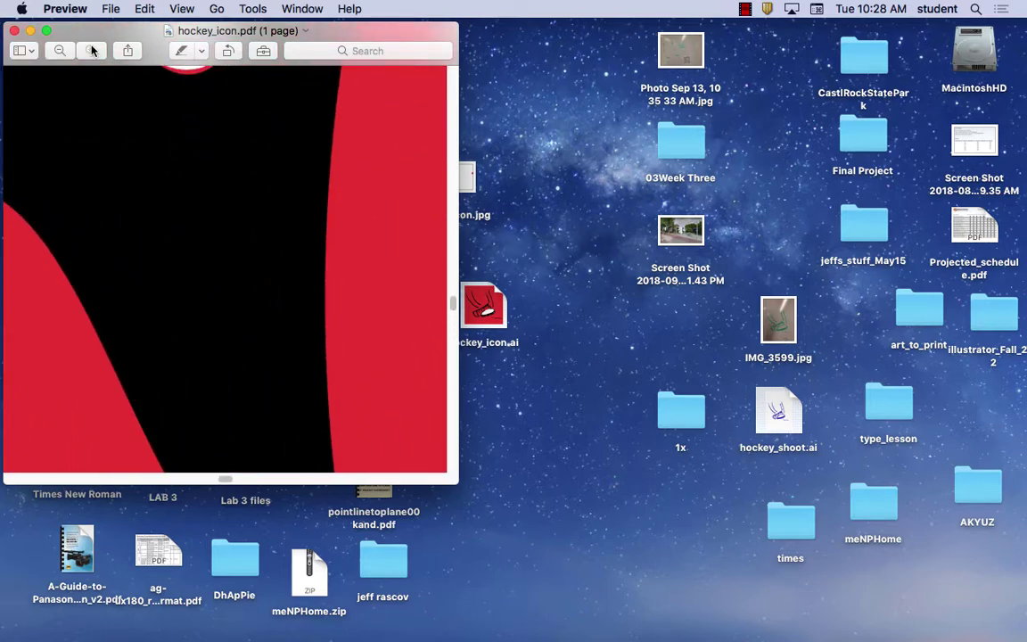